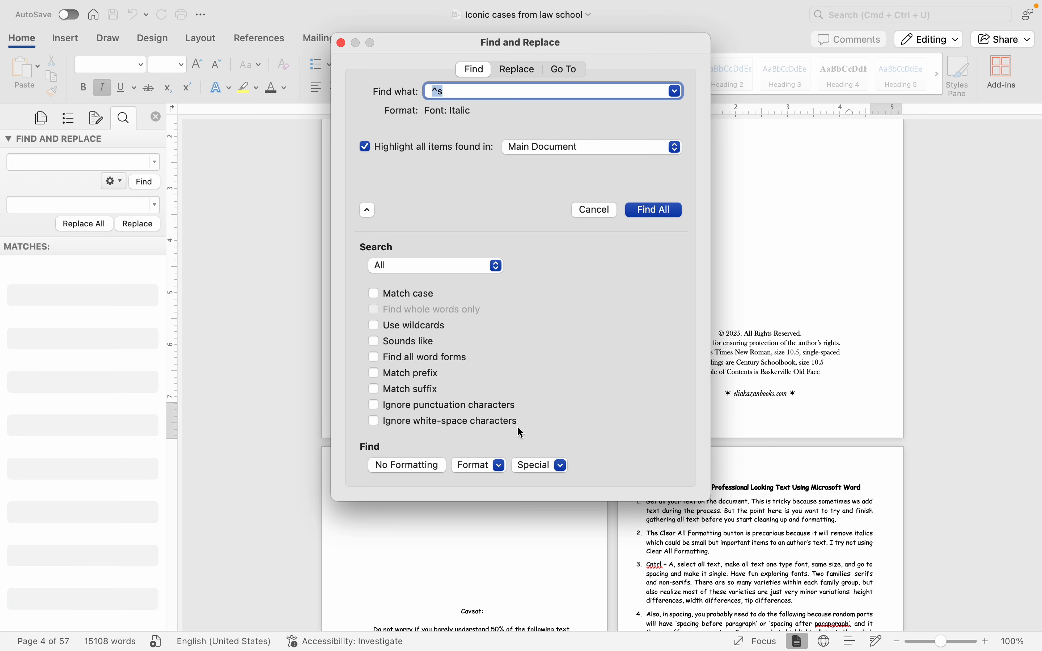
{"action": "left_click", "coordinate": [499, 465]}
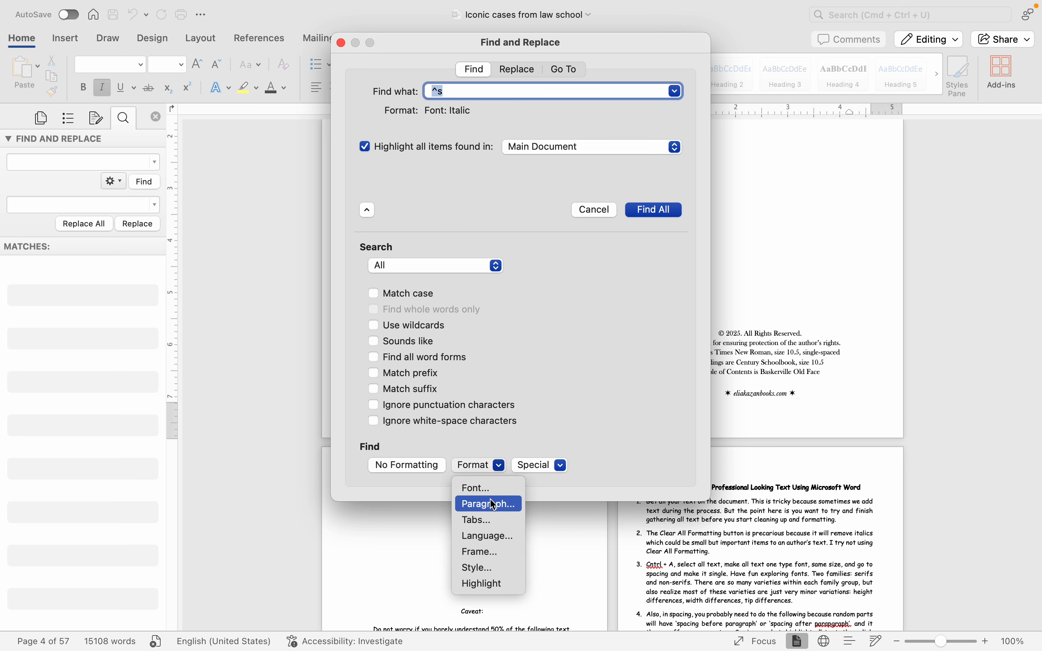
{"action": "left_click", "coordinate": [547, 348]}
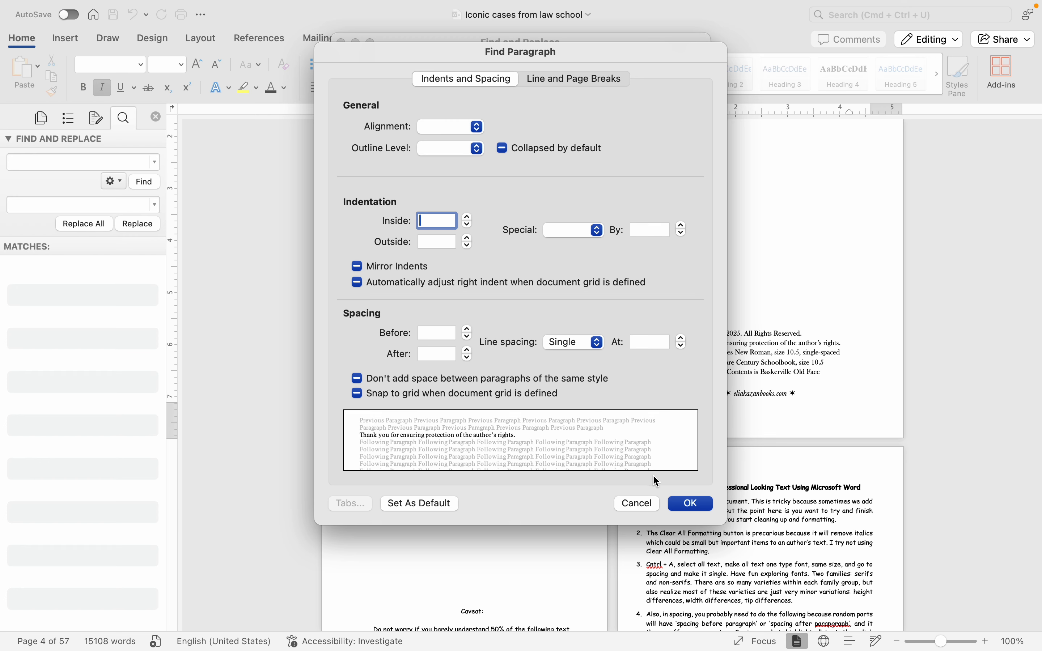
{"action": "left_click", "coordinate": [636, 503]}
Step: Search for all nonbreaking spaces (^s), keeping Italic as the font style criterion
{"action": "left_click", "coordinate": [494, 468]}
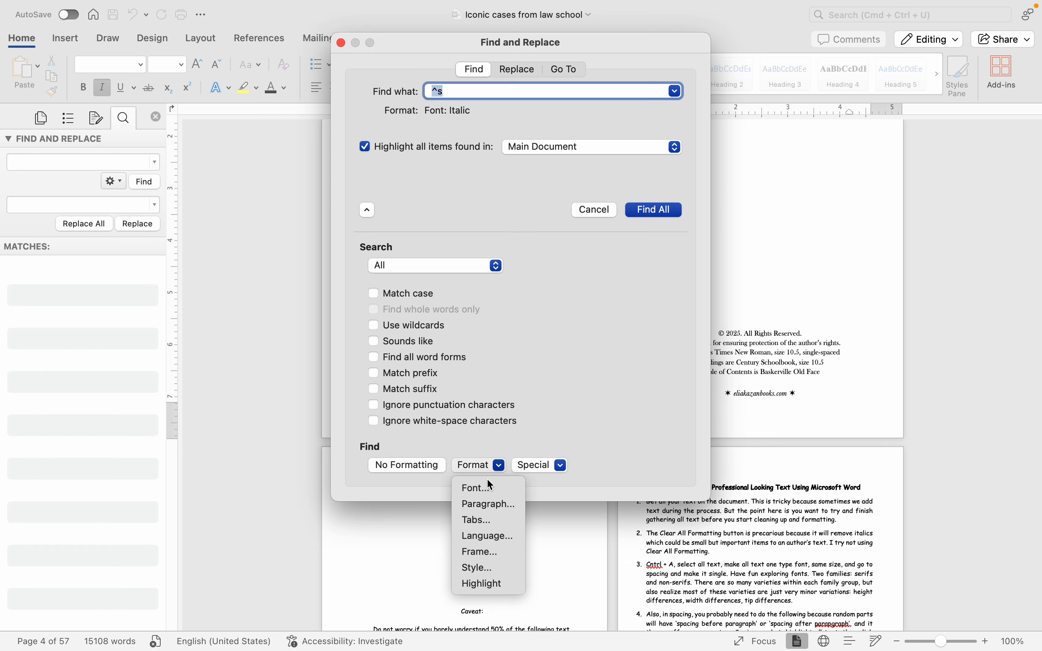
{"action": "left_click", "coordinate": [543, 466]}
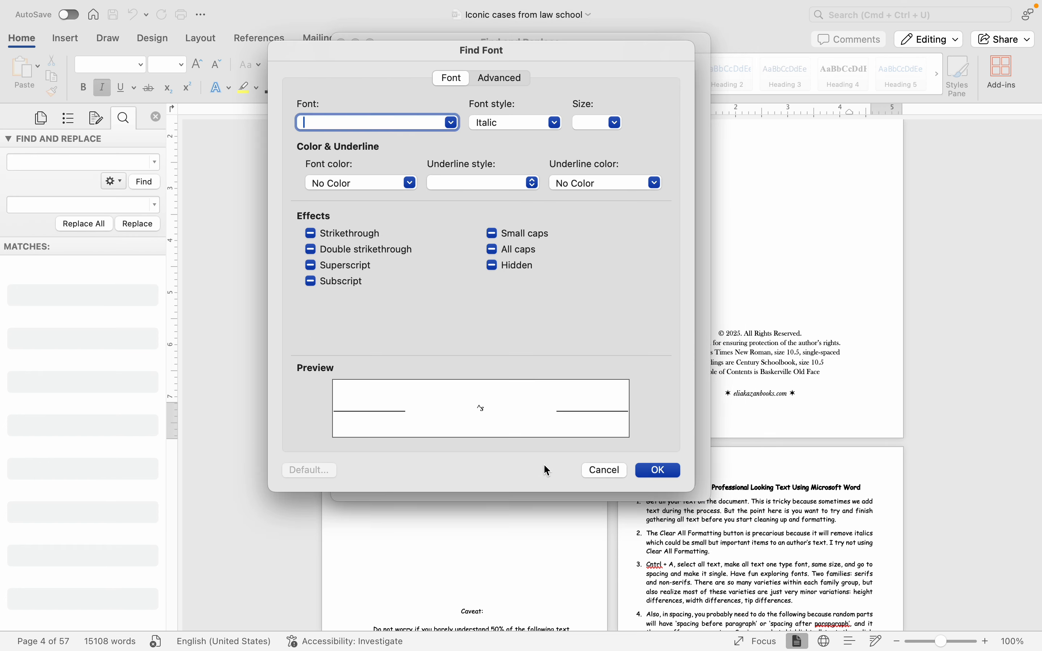
{"action": "left_click", "coordinate": [517, 123]}
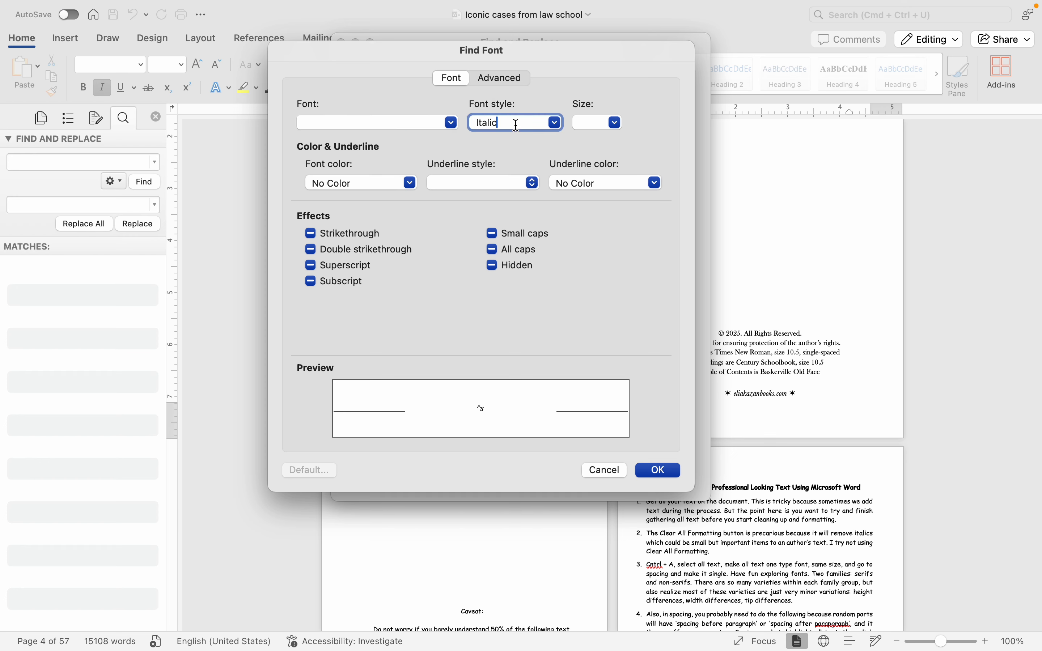
{"action": "left_click", "coordinate": [658, 469]}
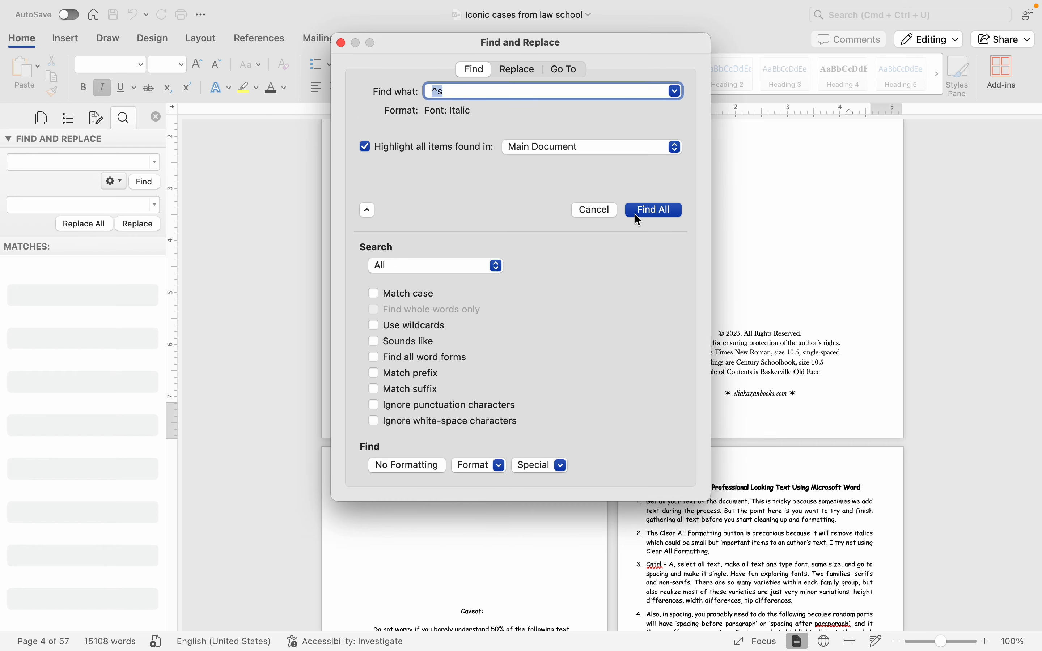
{"action": "left_click", "coordinate": [646, 211]}
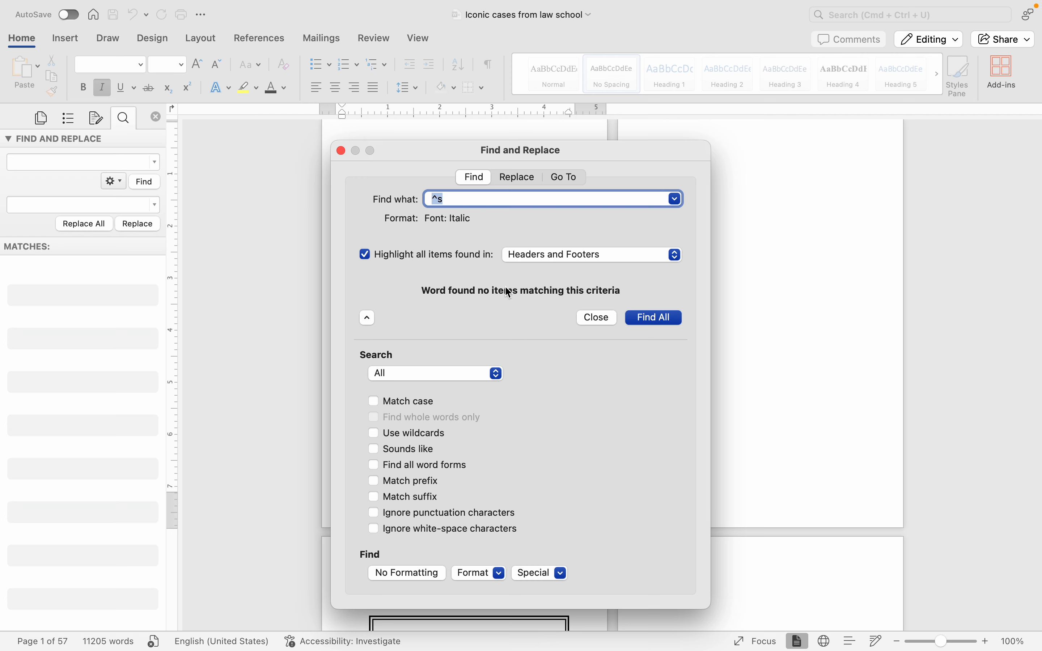
Step: Rerun the search for italic ^s with the scope set to Main Document
{"action": "left_click", "coordinate": [534, 259]}
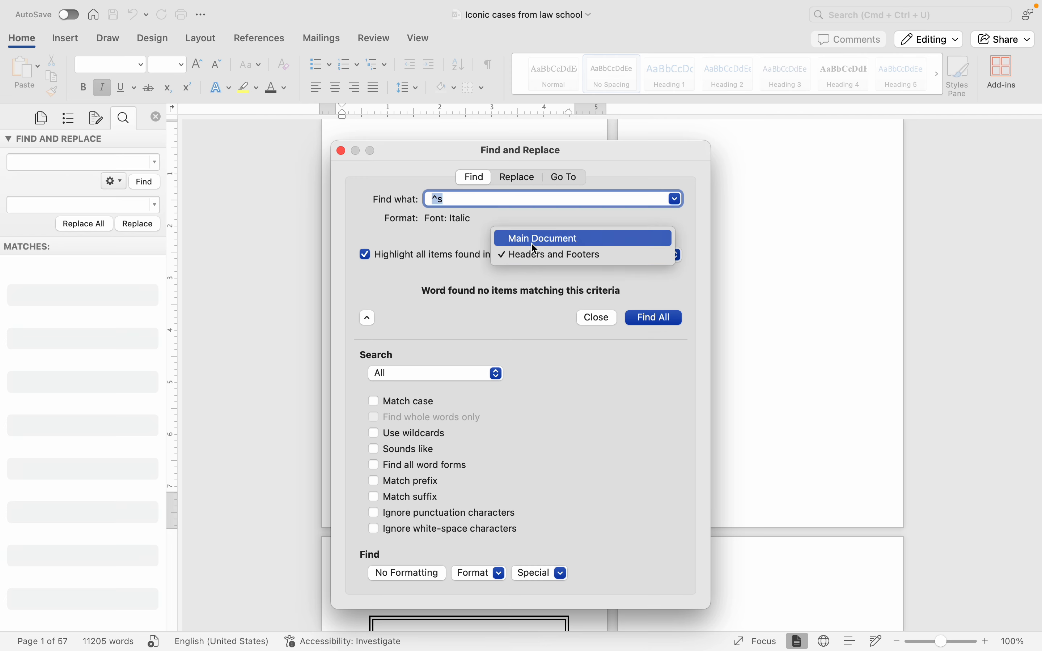
{"action": "left_click", "coordinate": [532, 237]}
{"action": "left_click", "coordinate": [655, 318]}
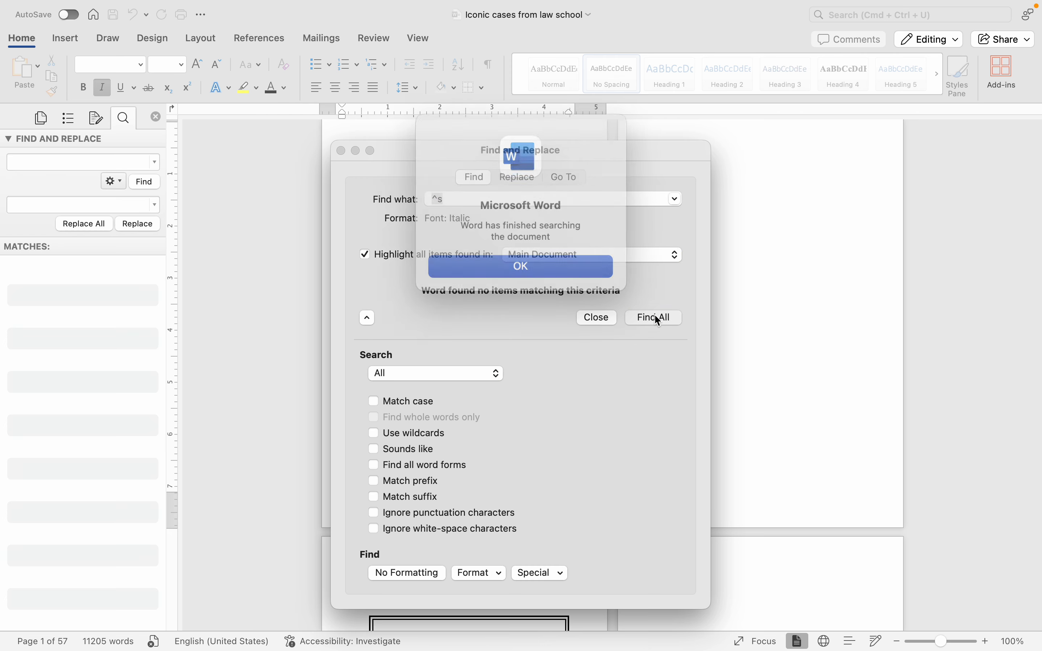
{"action": "left_click", "coordinate": [552, 263]}
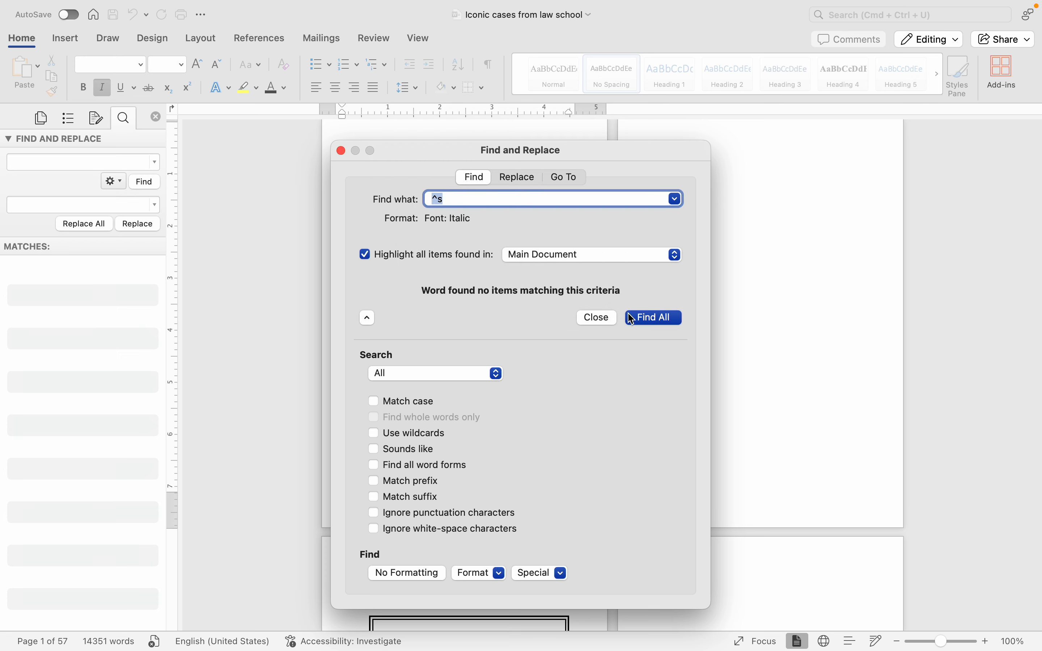
{"action": "left_click", "coordinate": [639, 319]}
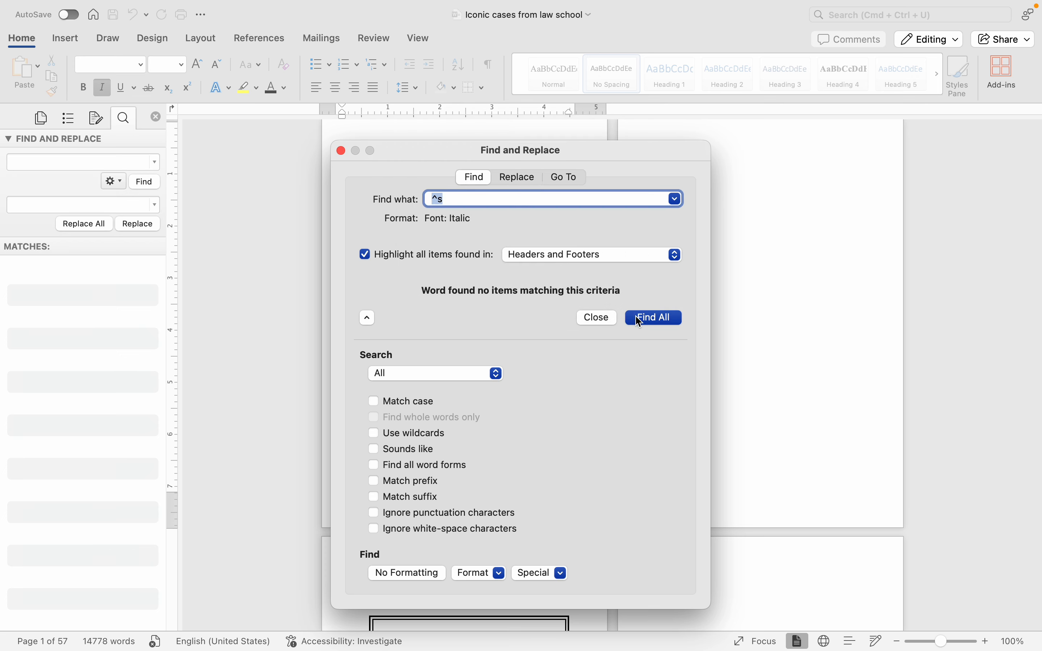
Step: Set the search scope back to Main Document and keep the search direction at All
{"action": "left_click", "coordinate": [577, 255]}
{"action": "left_click", "coordinate": [574, 239]}
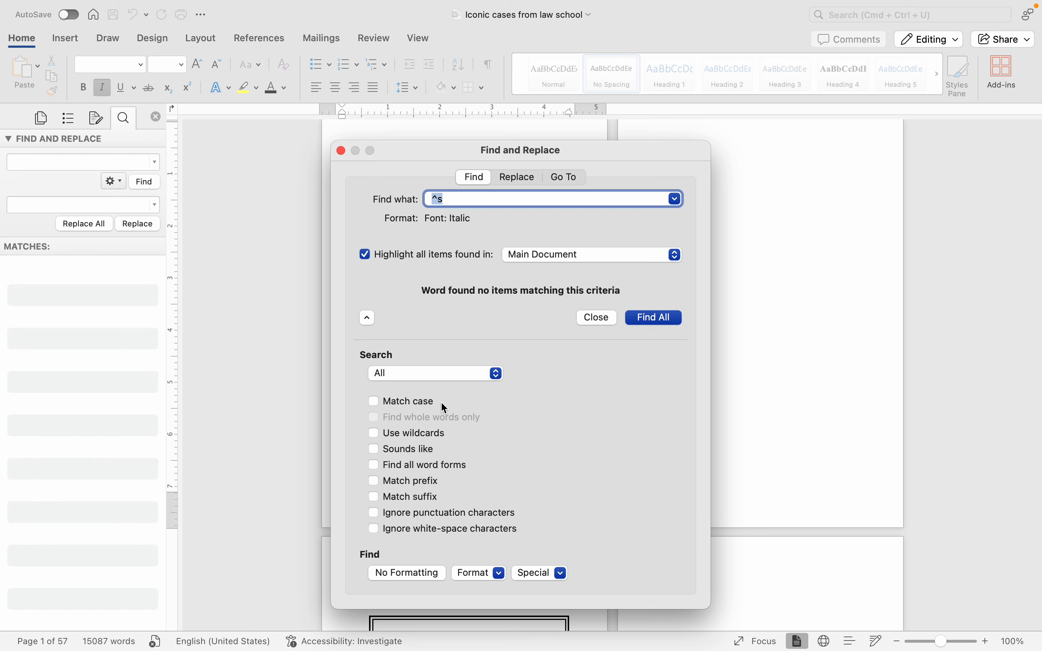
{"action": "left_click", "coordinate": [428, 373]}
{"action": "left_click", "coordinate": [597, 407]}
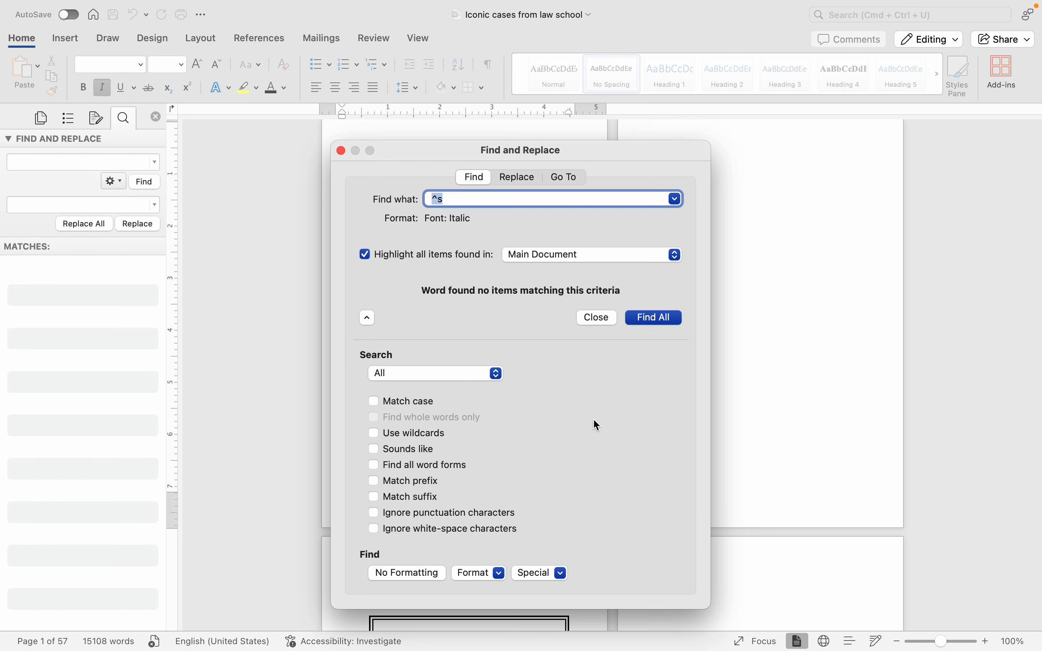
Step: Reapply Italic as the font style of the find criteria and confirm the font settings
{"action": "left_click", "coordinate": [534, 572]}
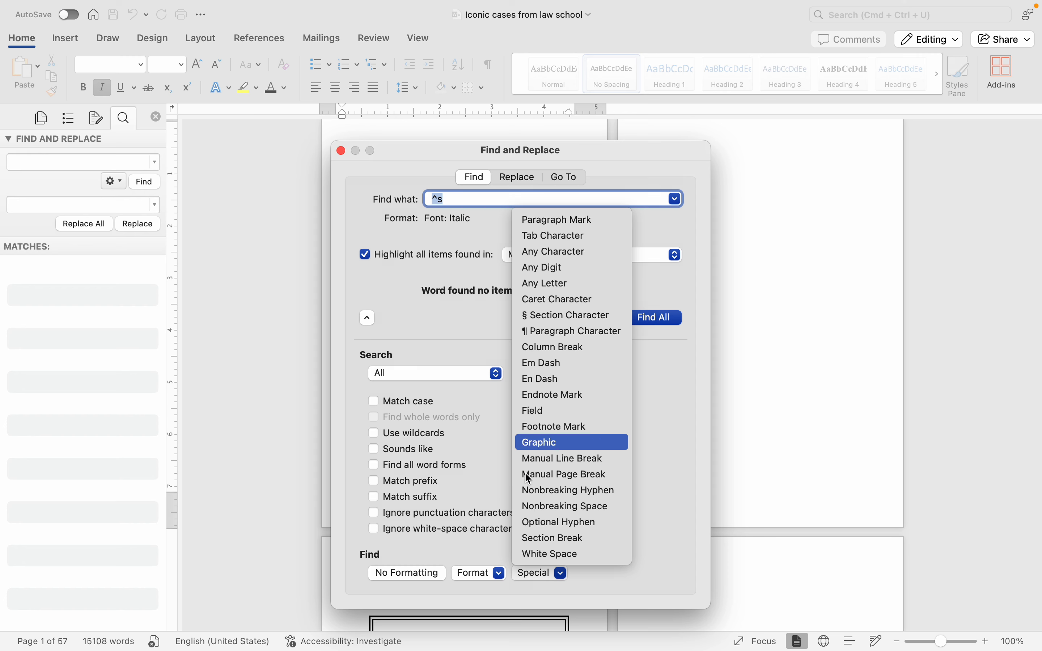
{"action": "left_click", "coordinate": [473, 574]}
{"action": "left_click", "coordinate": [473, 574]}
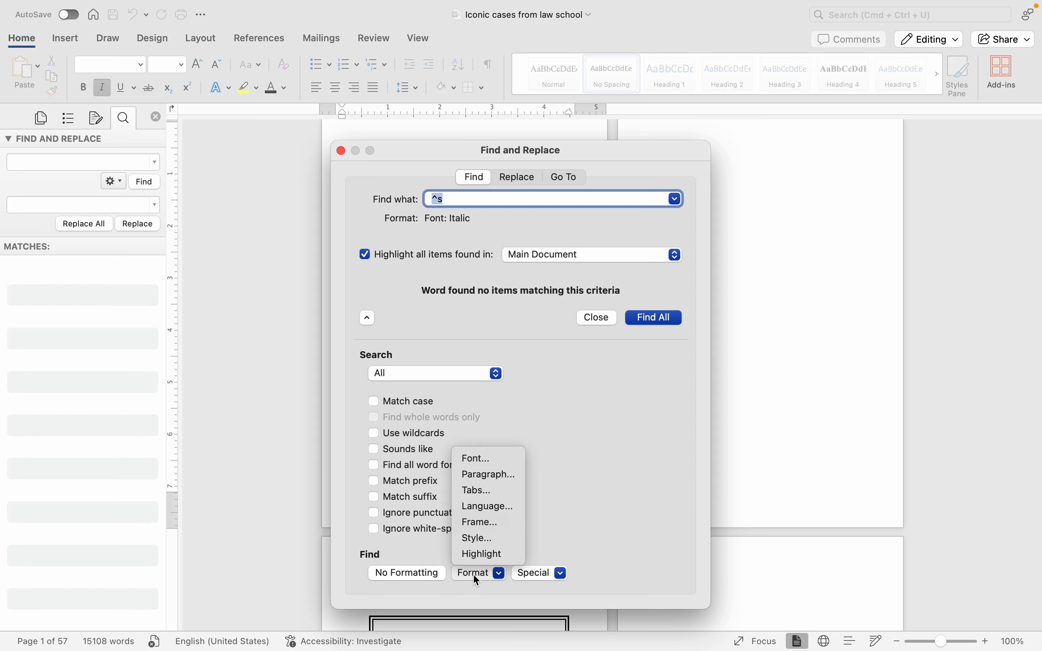
{"action": "left_click", "coordinate": [489, 465]}
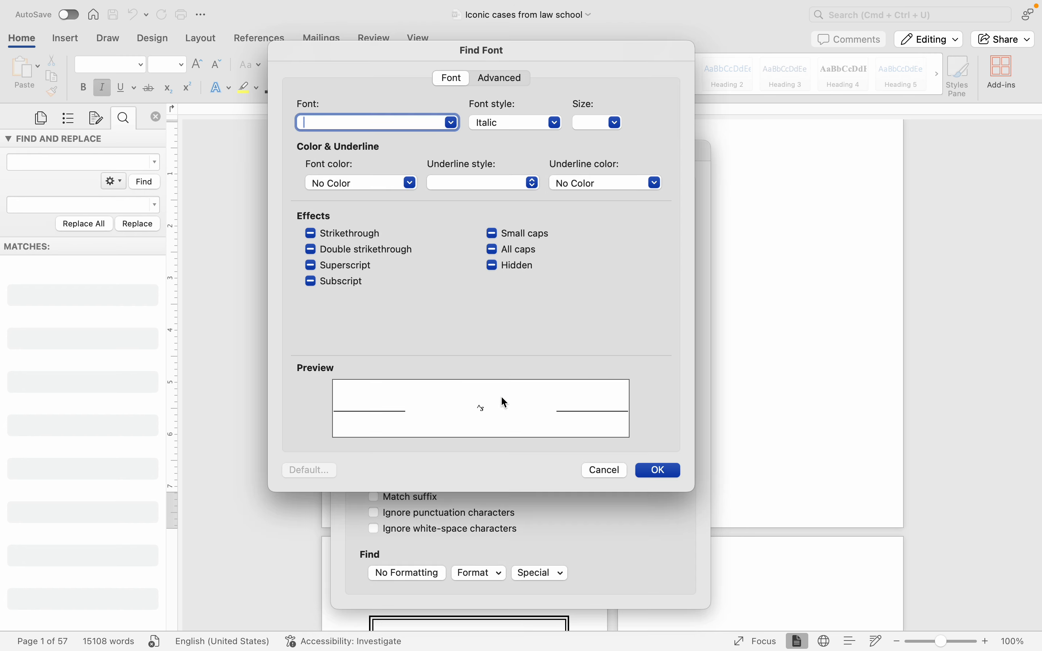
{"action": "left_click", "coordinate": [506, 123]}
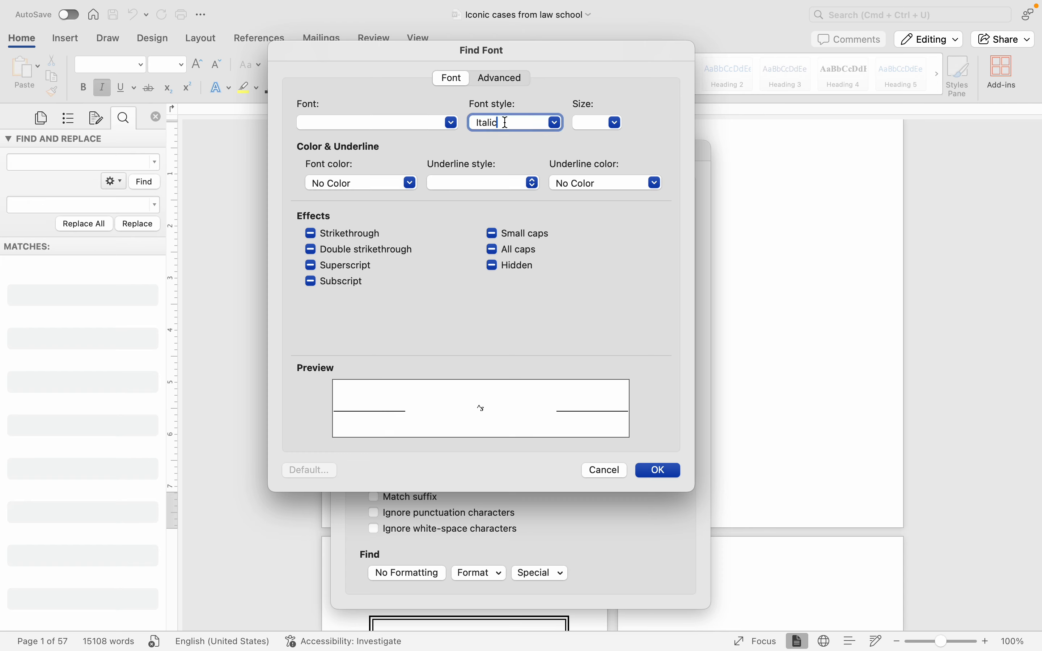
{"action": "left_click", "coordinate": [554, 123]}
{"action": "left_click", "coordinate": [552, 154]}
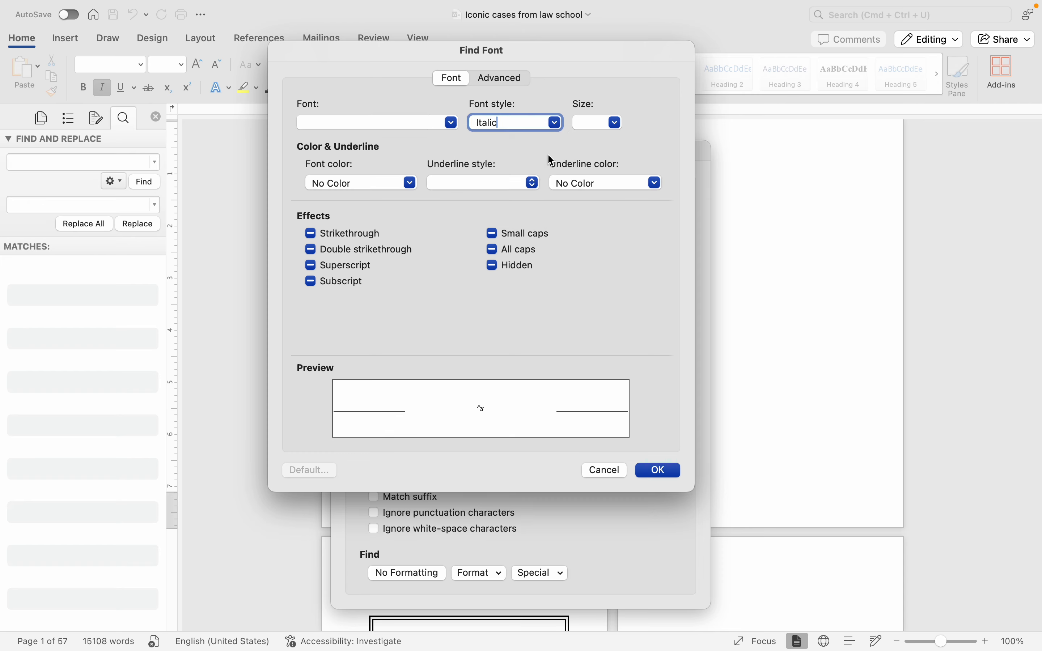
{"action": "left_click", "coordinate": [651, 472]}
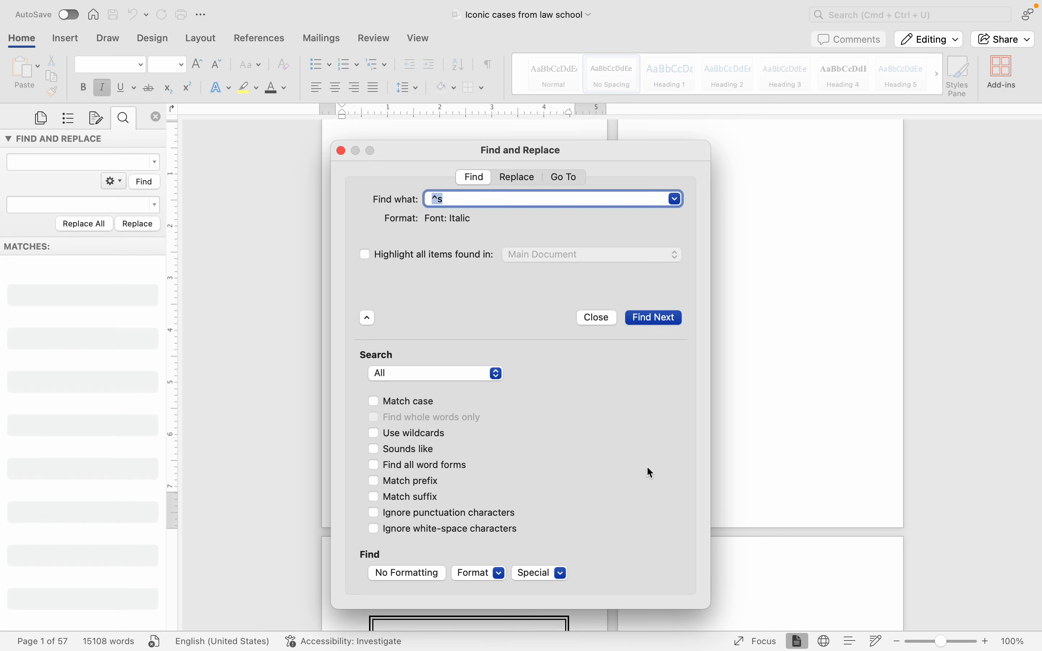
Step: Search for italic ^s with all found items highlighted, then close the Find and Replace dialog
{"action": "left_click", "coordinate": [469, 260]}
{"action": "left_click", "coordinate": [636, 319]}
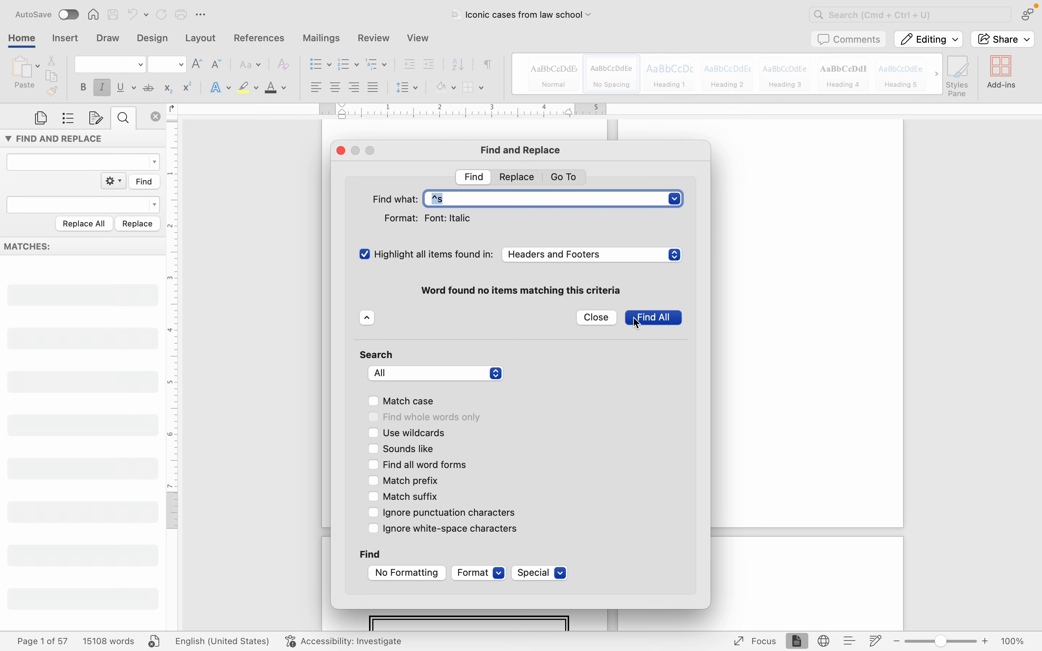
{"action": "left_click", "coordinate": [577, 317]}
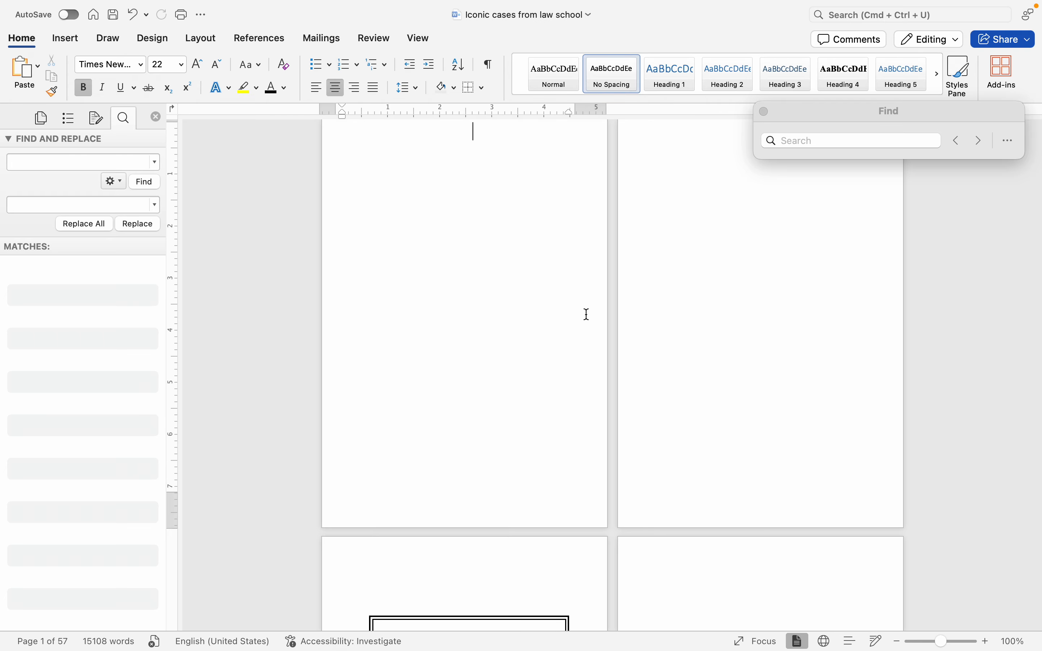
Step: Place the cursor after "with two criteria:" in the International Shoe Co. v. Washington section and close the Find and Replace pane
{"action": "scroll", "coordinate": [586, 314], "scroll_direction": "down", "scroll_amount": 10}
{"action": "scroll", "coordinate": [629, 349], "scroll_direction": "down", "scroll_amount": 20}
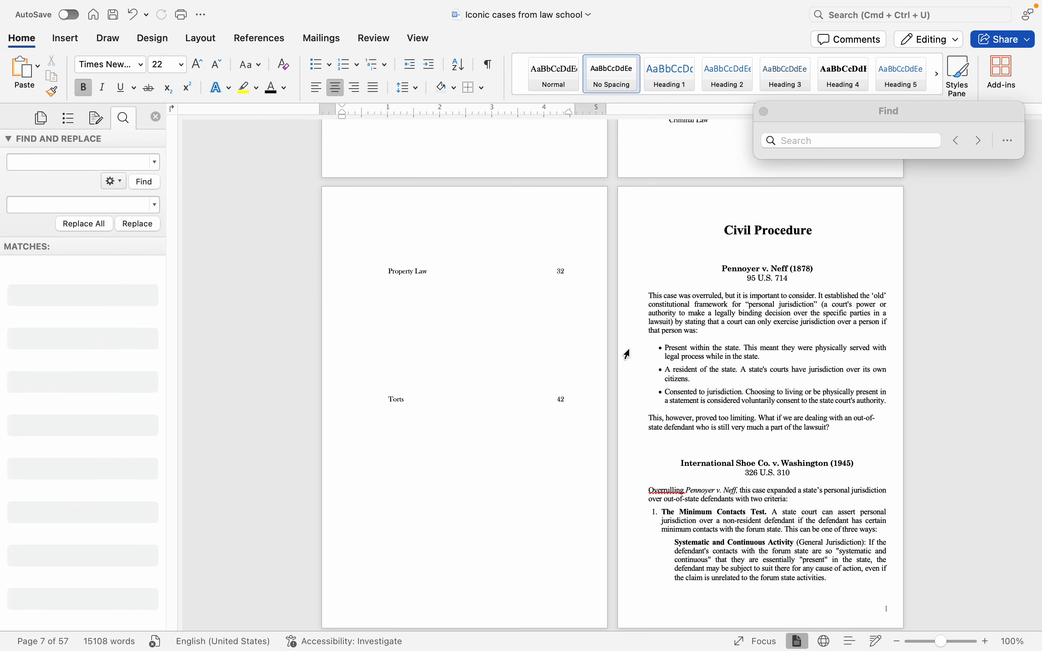
{"action": "scroll", "coordinate": [708, 490], "scroll_direction": "up", "scroll_amount": 4}
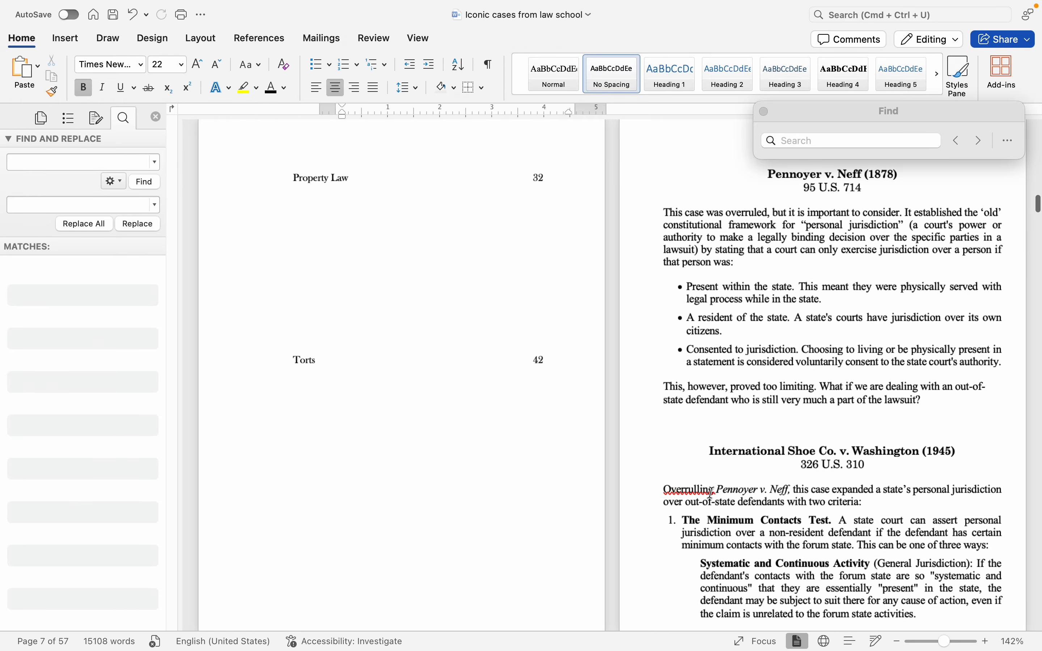
{"action": "left_click", "coordinate": [874, 502]}
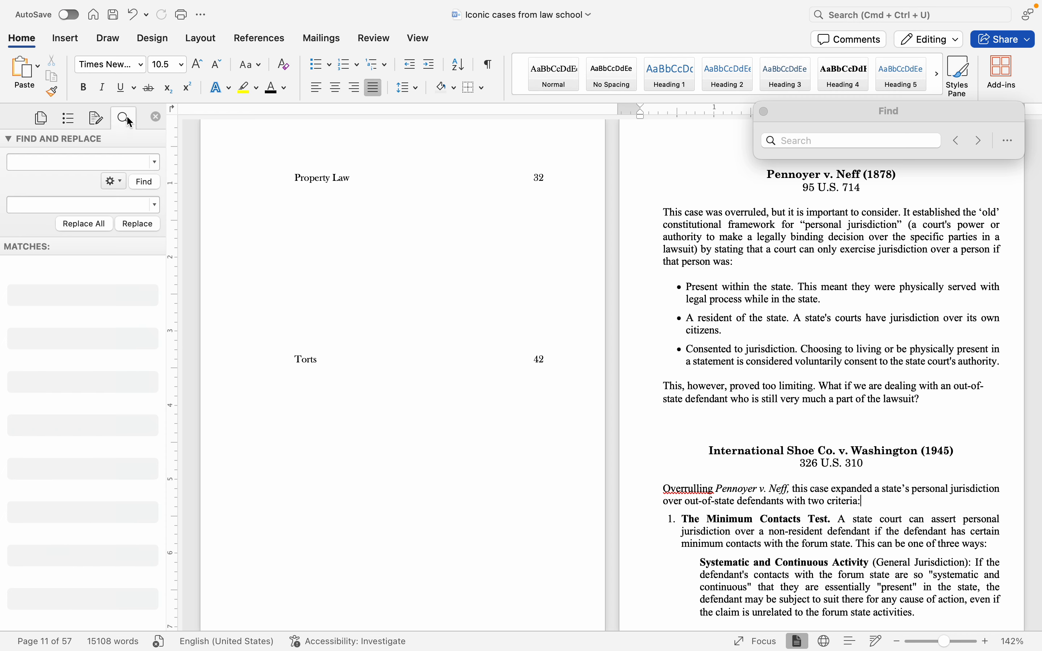
{"action": "left_click", "coordinate": [156, 118]}
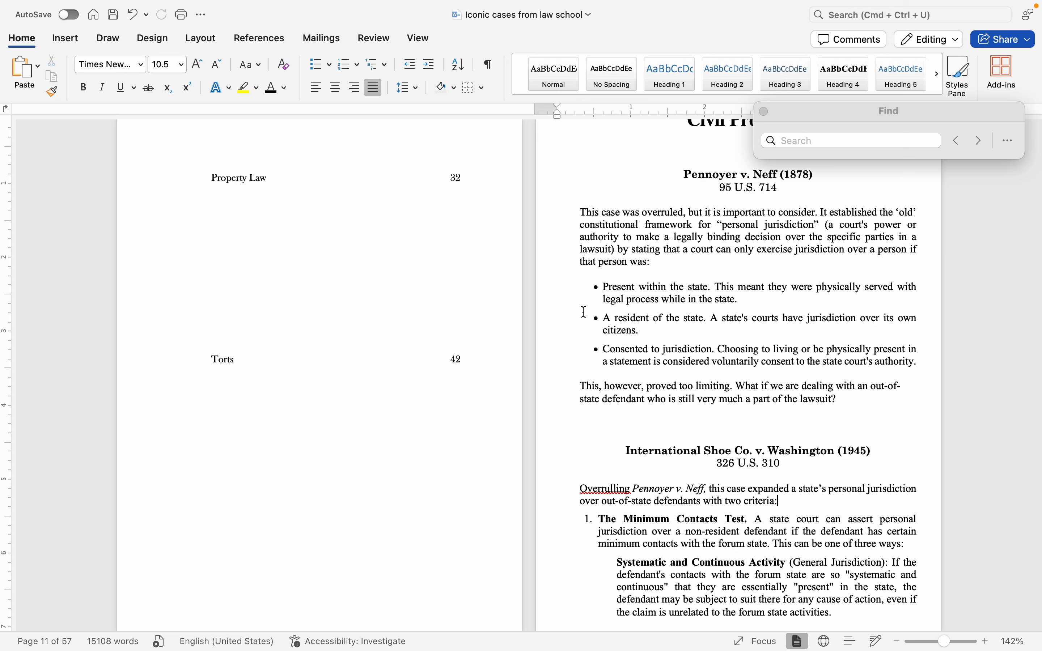
Step: Check the line spacing of the Pennoyer v. Neff text and briefly select its paragraphs and bullets
{"action": "left_click", "coordinate": [661, 261]}
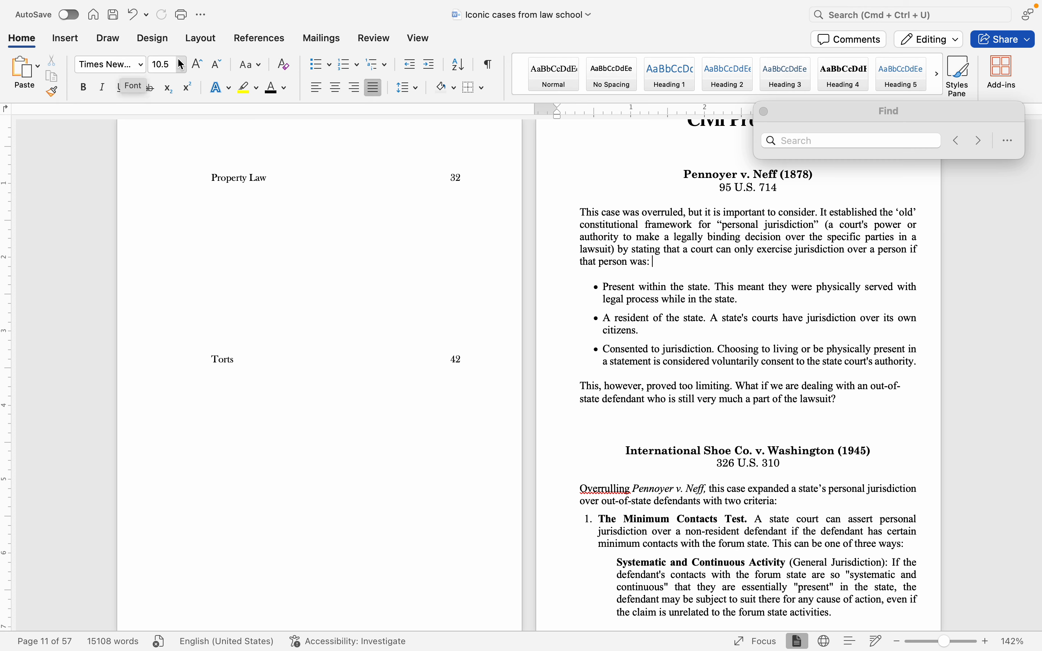
{"action": "left_click", "coordinate": [407, 88]}
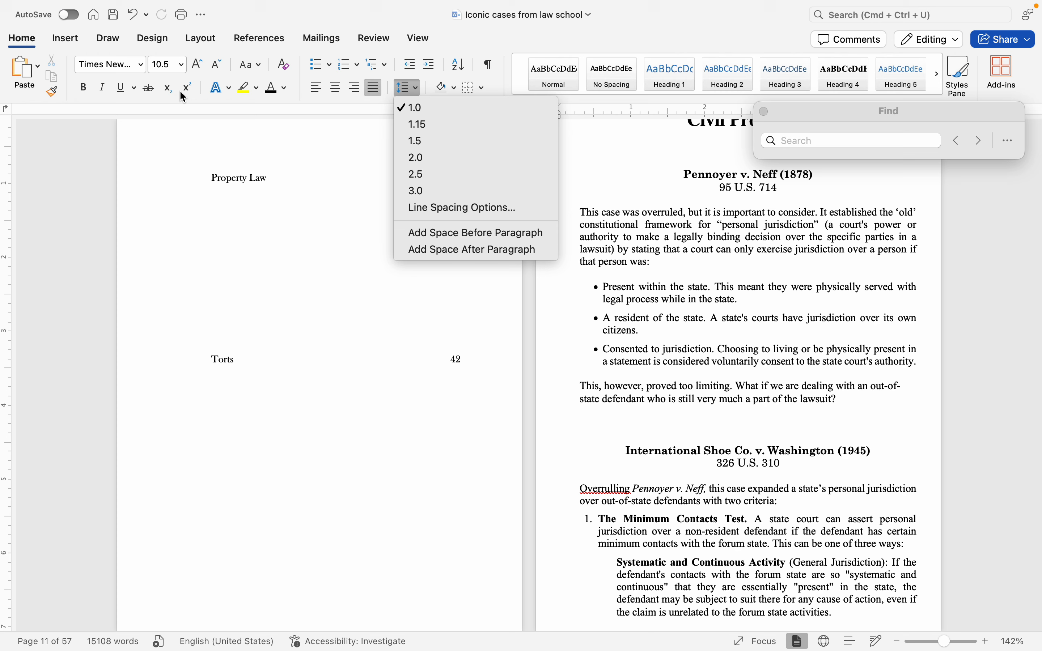
{"action": "left_click", "coordinate": [268, 92]}
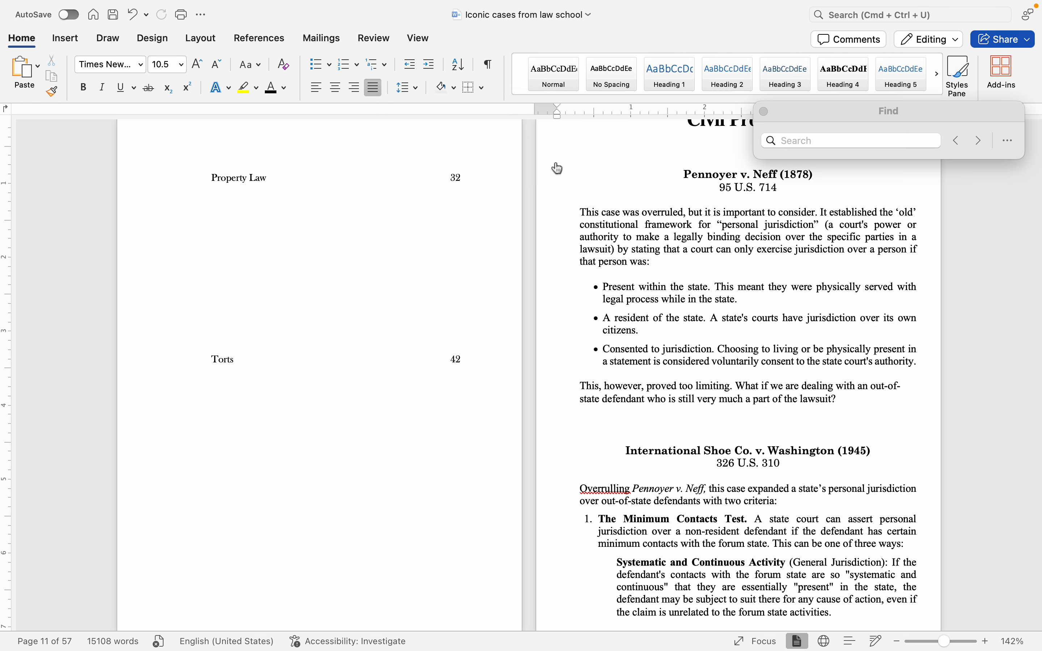
{"action": "left_click", "coordinate": [727, 199]}
{"action": "left_click_drag", "start_coordinate": [838, 414], "coordinate": [567, 211]}
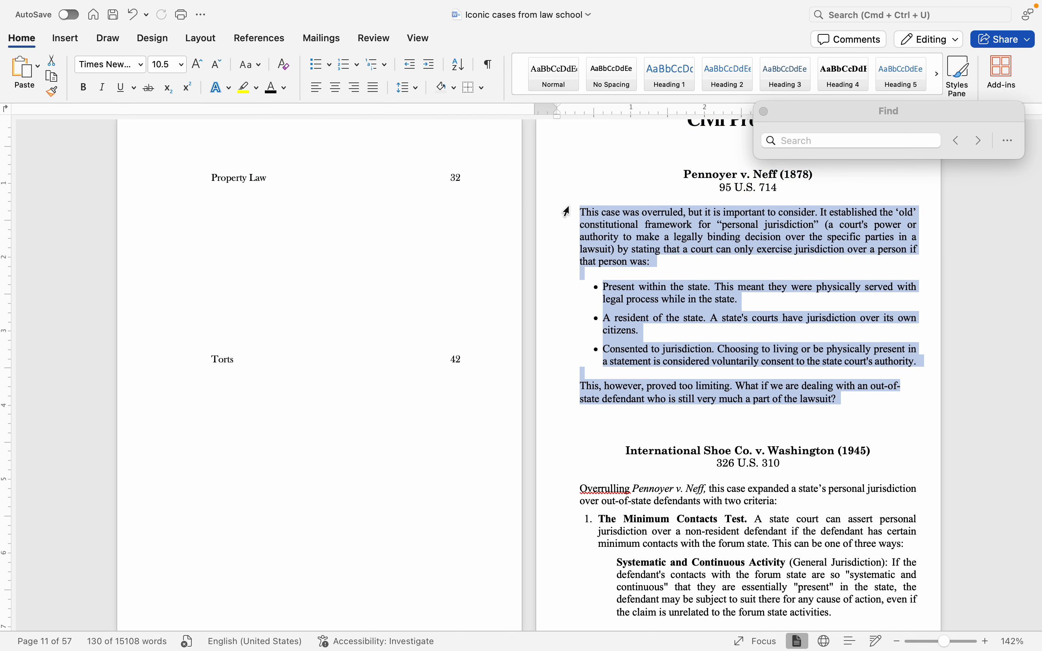
{"action": "left_click", "coordinate": [667, 260]}
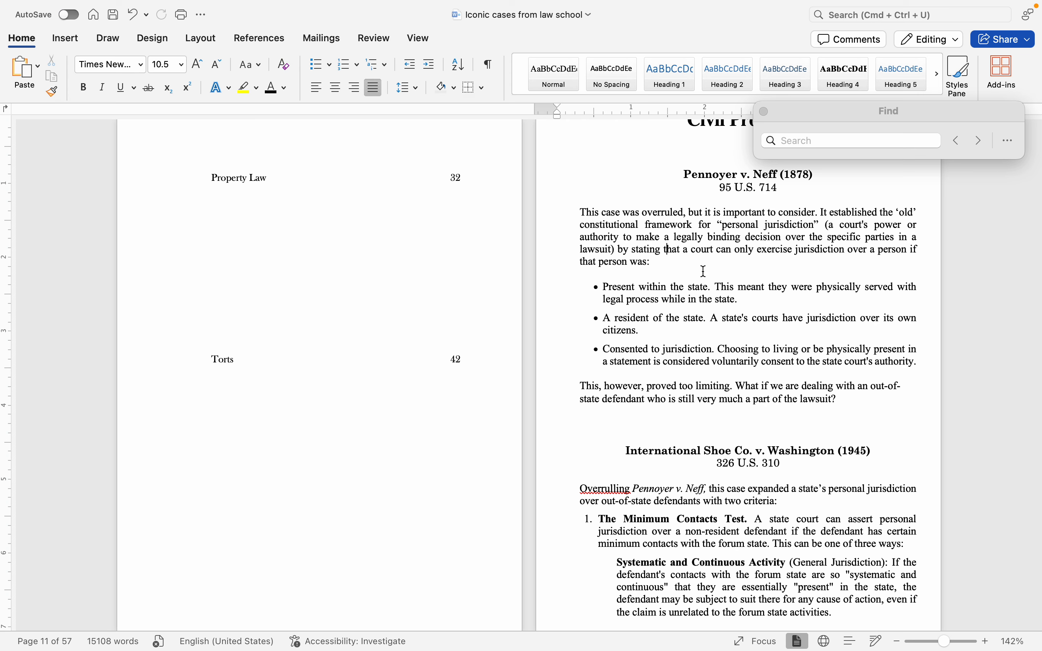
Step: Close the floating Find box and switch the document to One Page view
{"action": "scroll", "coordinate": [705, 272], "scroll_direction": "up", "scroll_amount": 2}
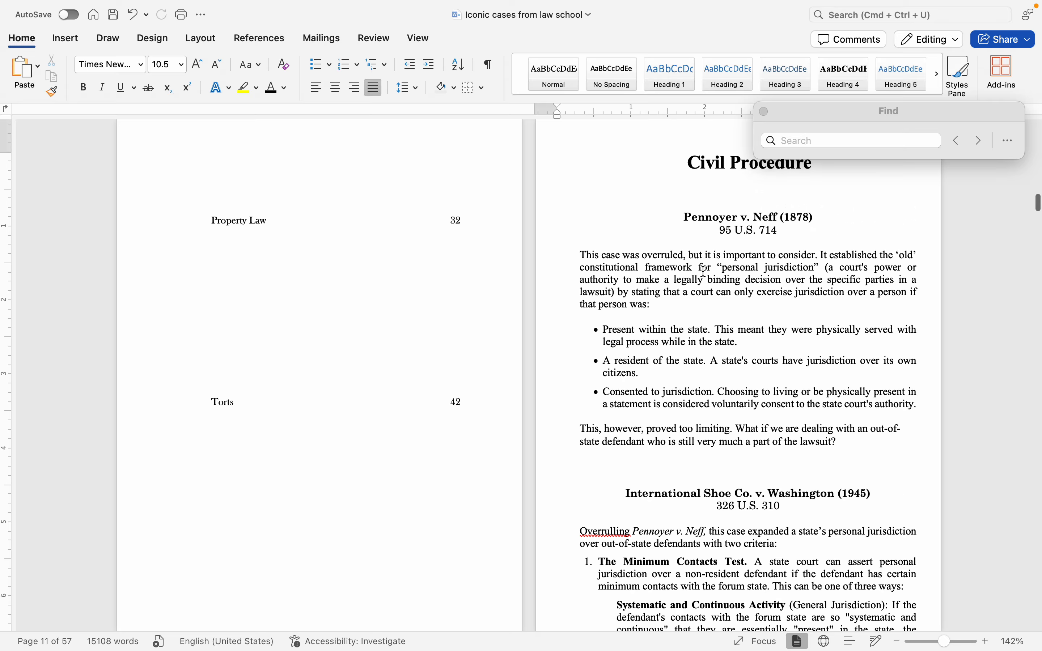
{"action": "left_click", "coordinate": [764, 111]}
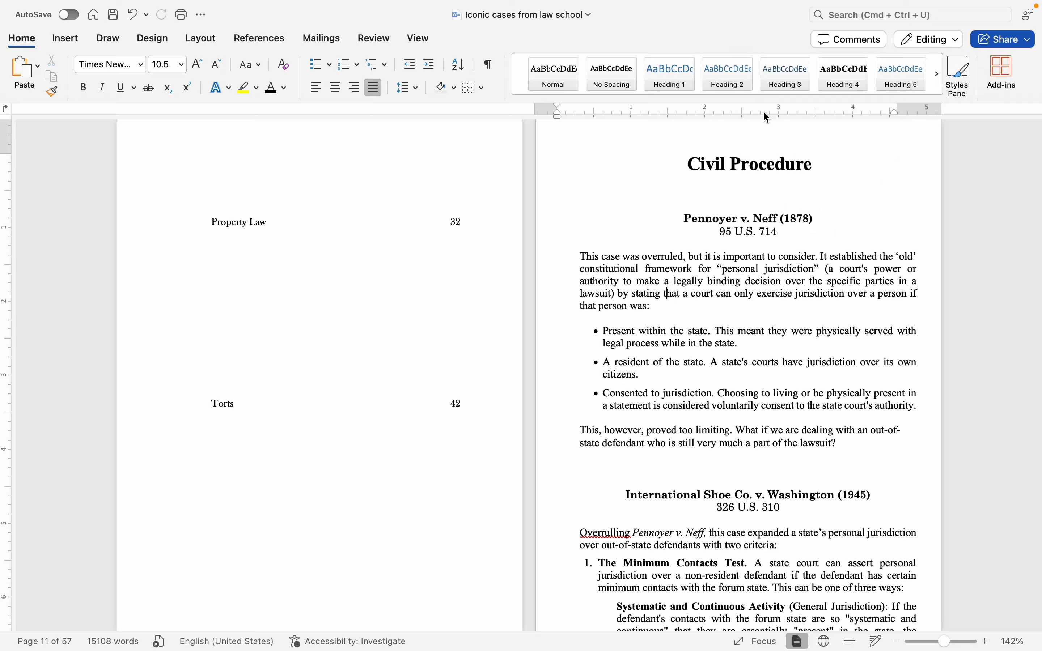
{"action": "scroll", "coordinate": [711, 353], "scroll_direction": "down", "scroll_amount": 20}
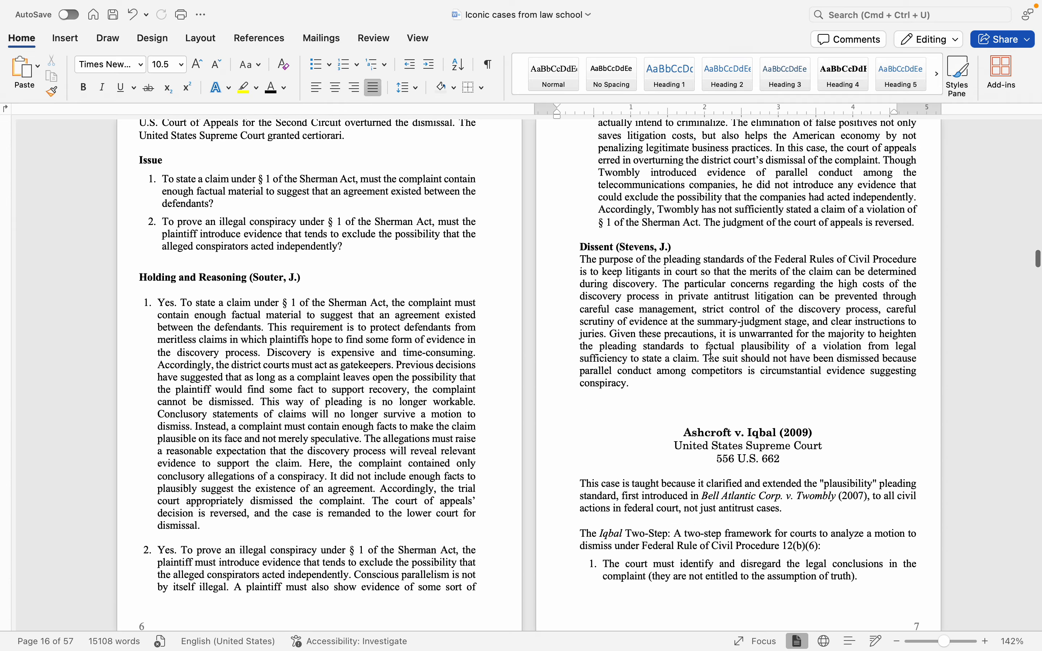
{"action": "scroll", "coordinate": [711, 354], "scroll_direction": "up", "scroll_amount": 3}
{"action": "left_click", "coordinate": [418, 39]}
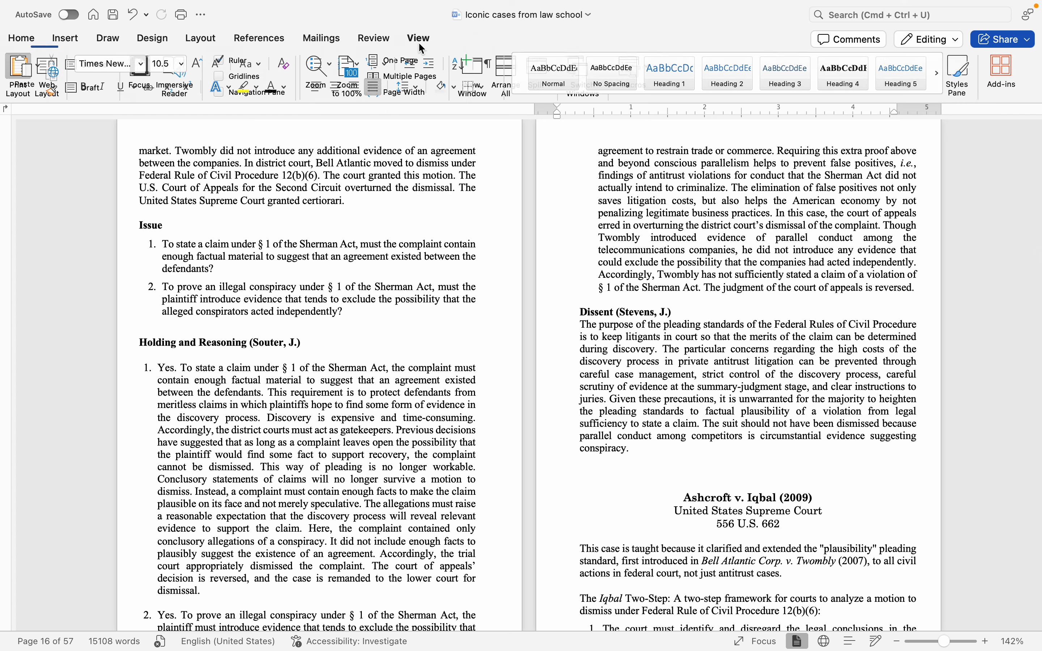
{"action": "left_click", "coordinate": [397, 61]}
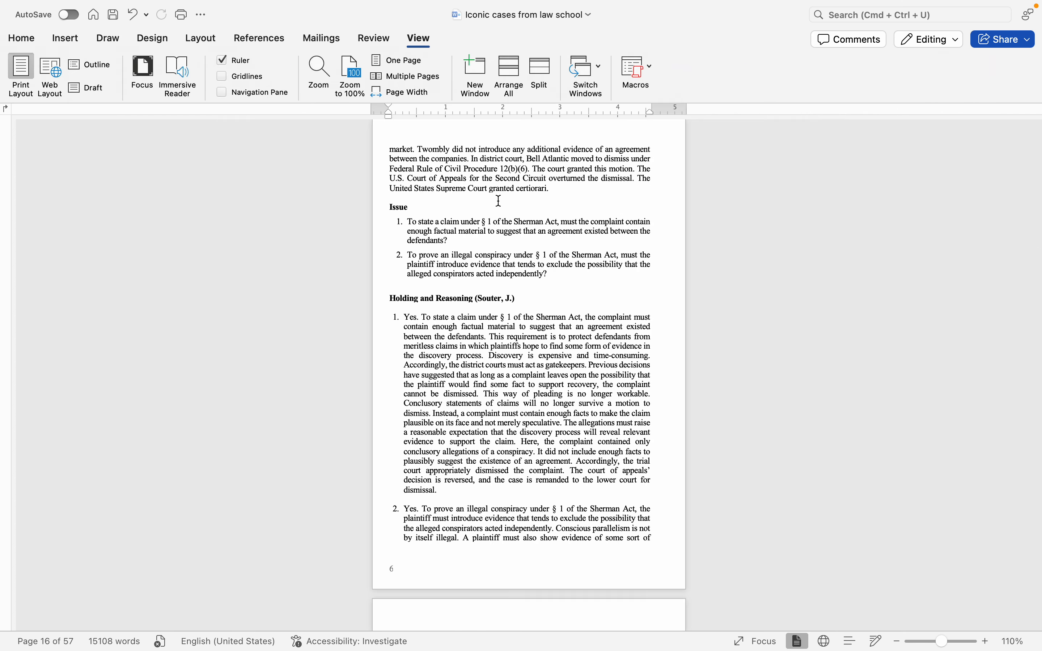
Step: Zoom in to 209% on the page starting with "market. Twombly did not introduce"
{"action": "scroll", "coordinate": [502, 198], "scroll_direction": "up", "scroll_amount": 5}
{"action": "scroll", "coordinate": [495, 194], "scroll_direction": "up", "scroll_amount": 5}
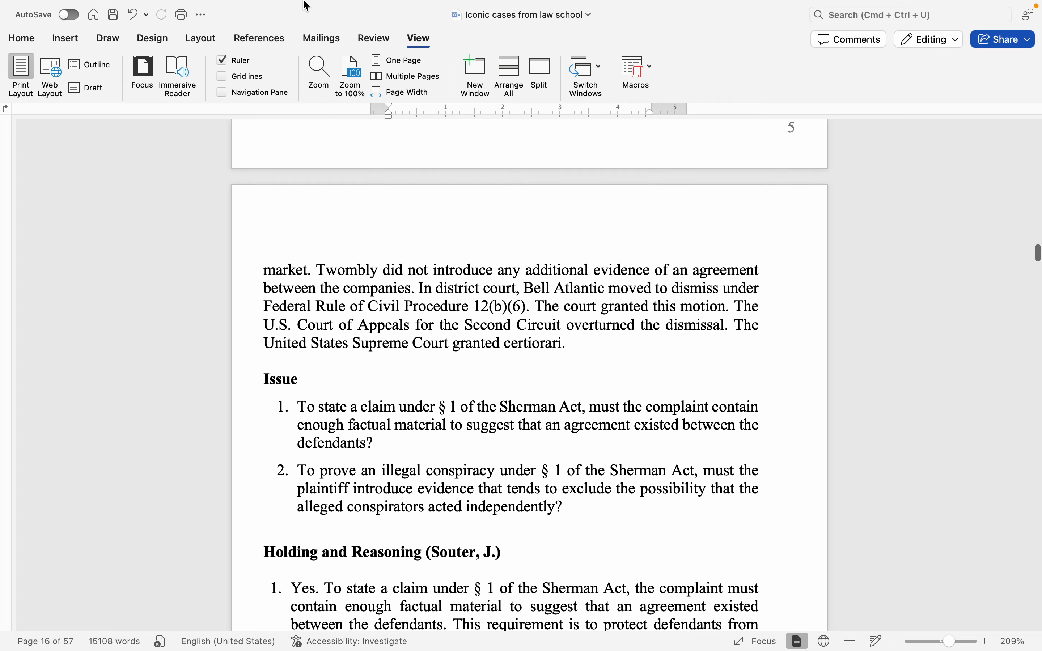
{"action": "mouse_move", "coordinate": [365, 41]}
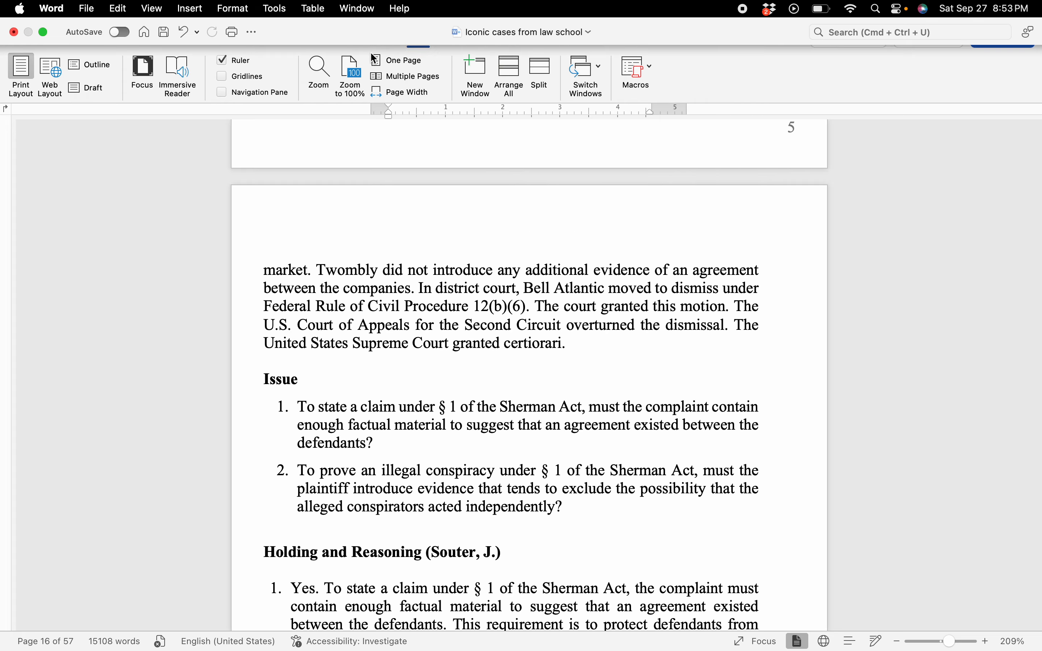
{"action": "left_click", "coordinate": [374, 40]}
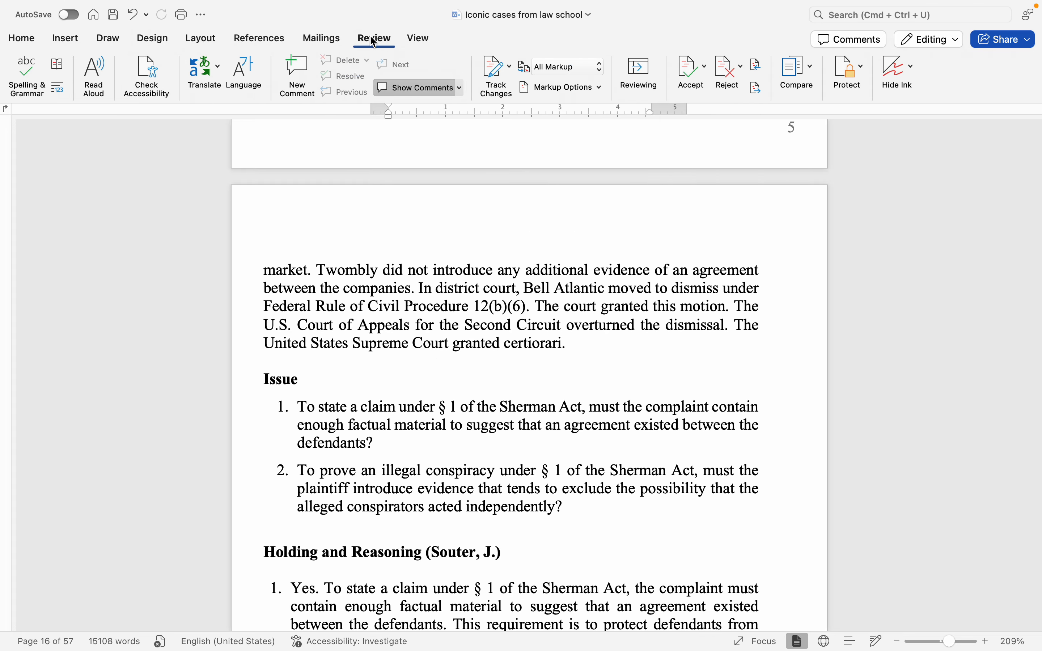
{"action": "left_click", "coordinate": [329, 39]}
{"action": "left_click", "coordinate": [266, 38]}
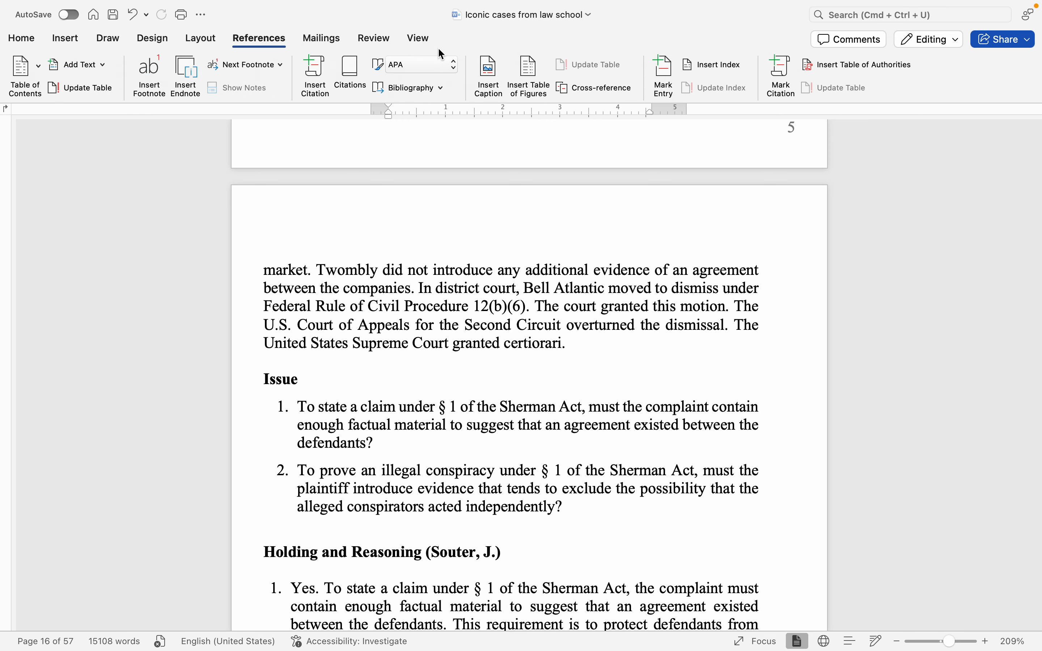
{"action": "left_click", "coordinate": [424, 40]}
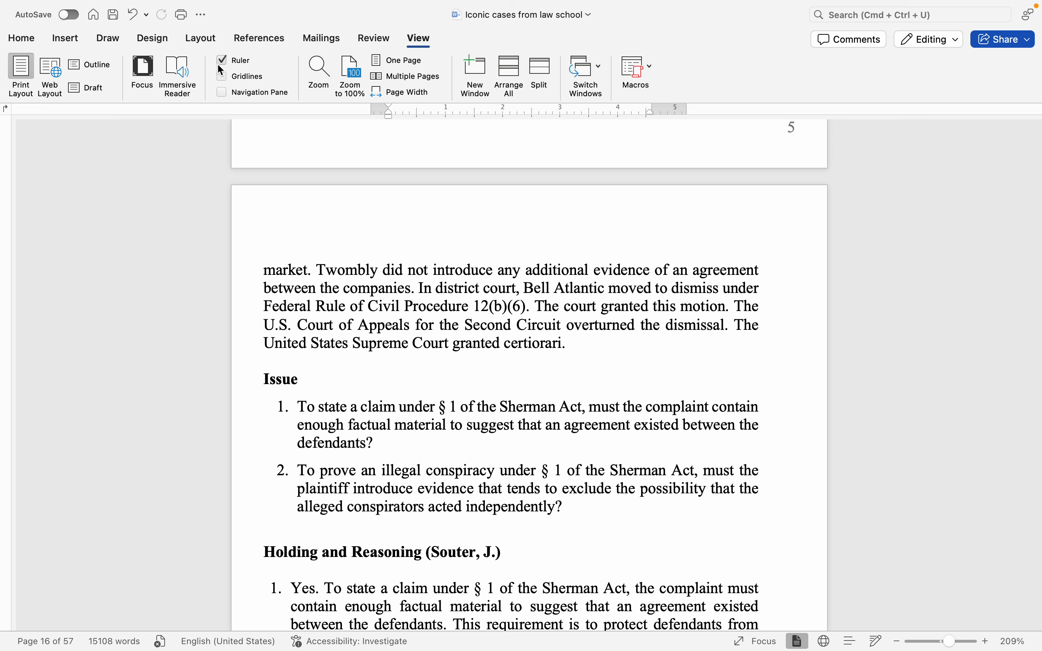
Step: Reduce the indent of the two numbered Issue items so they align with the numbered list under Holding and Reasoning
{"action": "left_click", "coordinate": [513, 270]}
{"action": "scroll", "coordinate": [468, 416], "scroll_direction": "down", "scroll_amount": 2}
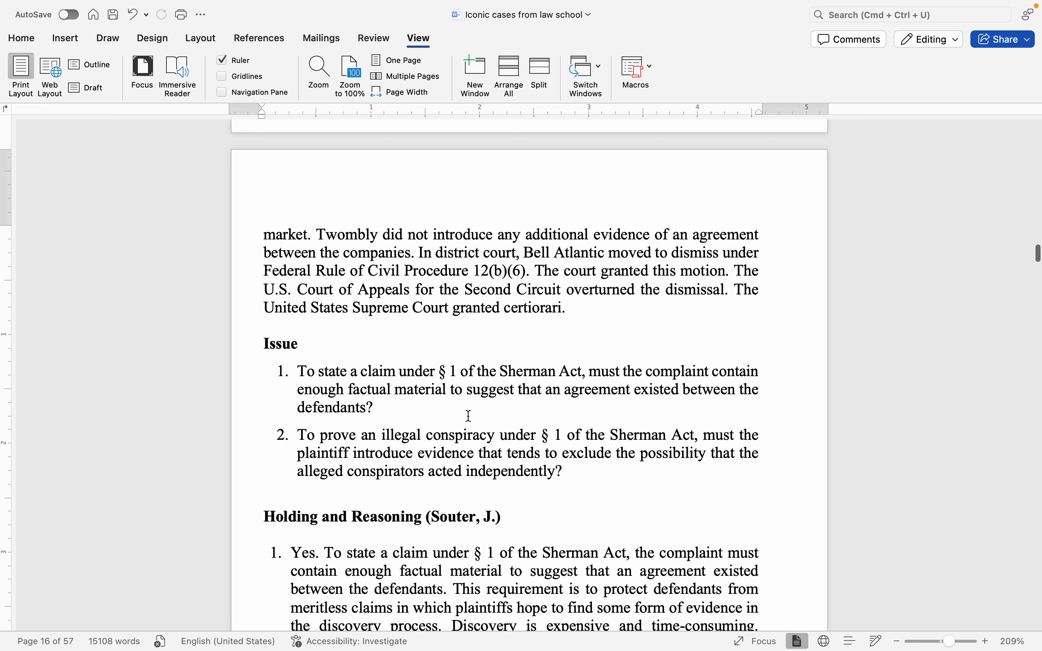
{"action": "left_click_drag", "start_coordinate": [548, 462], "coordinate": [297, 370]}
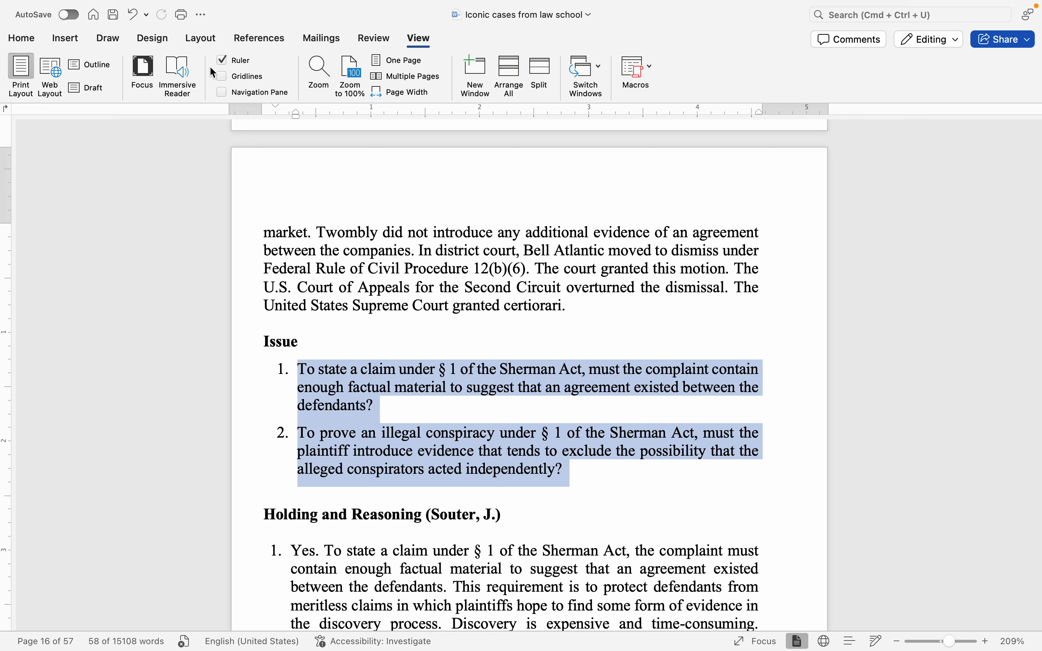
{"action": "left_click", "coordinate": [22, 39]}
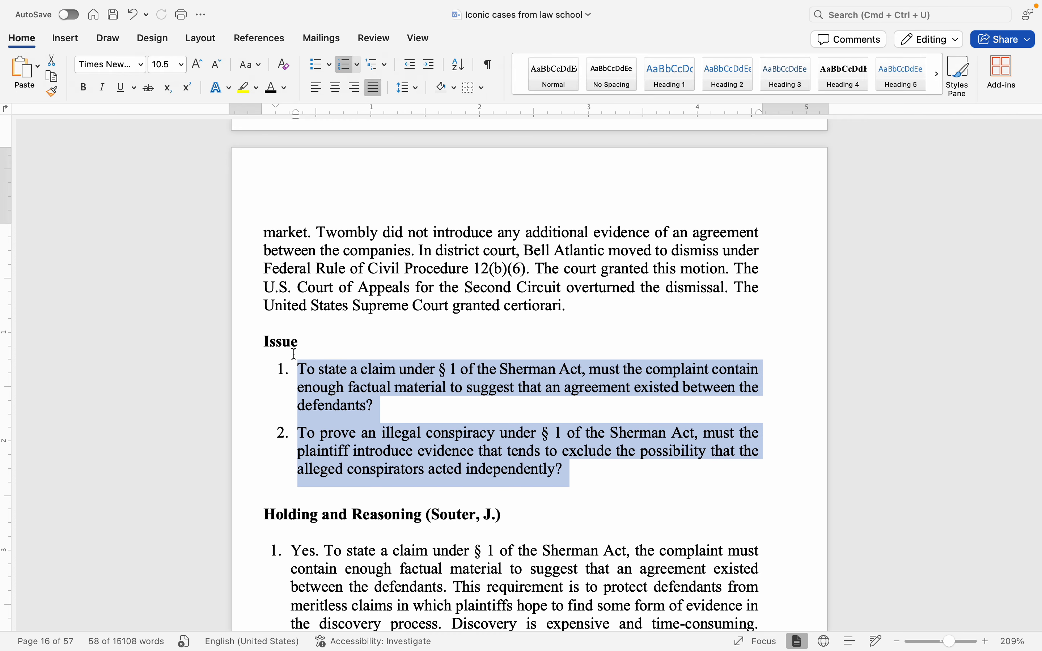
{"action": "left_click_drag", "start_coordinate": [294, 114], "coordinate": [270, 107]}
{"action": "left_click", "coordinate": [381, 386]}
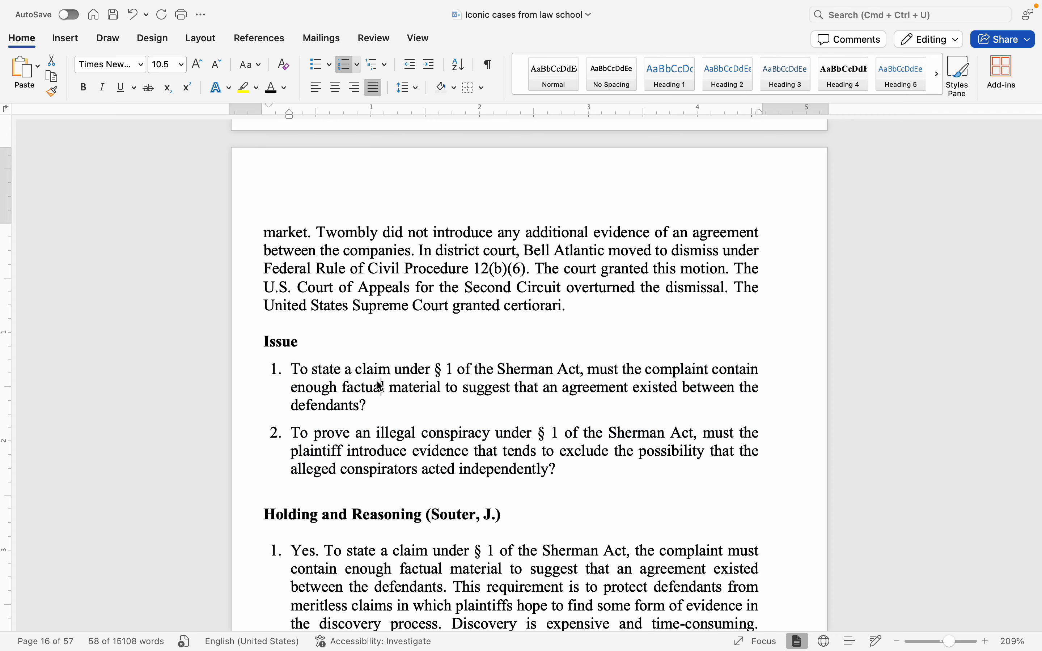
{"action": "left_click", "coordinate": [405, 403]}
{"action": "scroll", "coordinate": [601, 411], "scroll_direction": "down", "scroll_amount": 1}
{"action": "scroll", "coordinate": [600, 412], "scroll_direction": "down", "scroll_amount": 3}
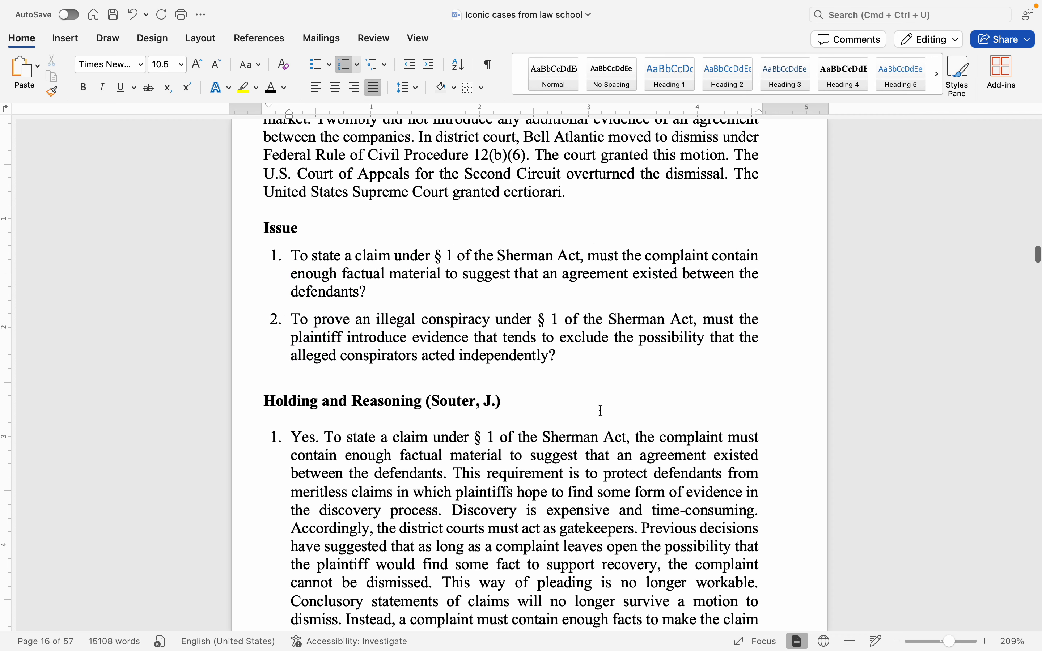
{"action": "scroll", "coordinate": [601, 411], "scroll_direction": "up", "scroll_amount": 2}
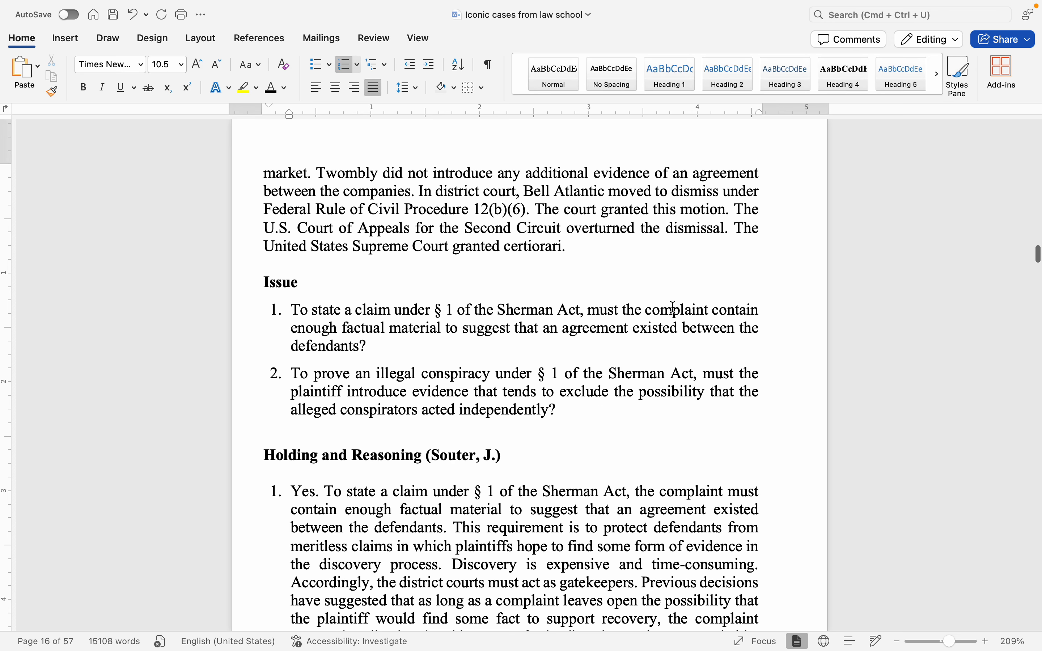
{"action": "left_click", "coordinate": [622, 272]}
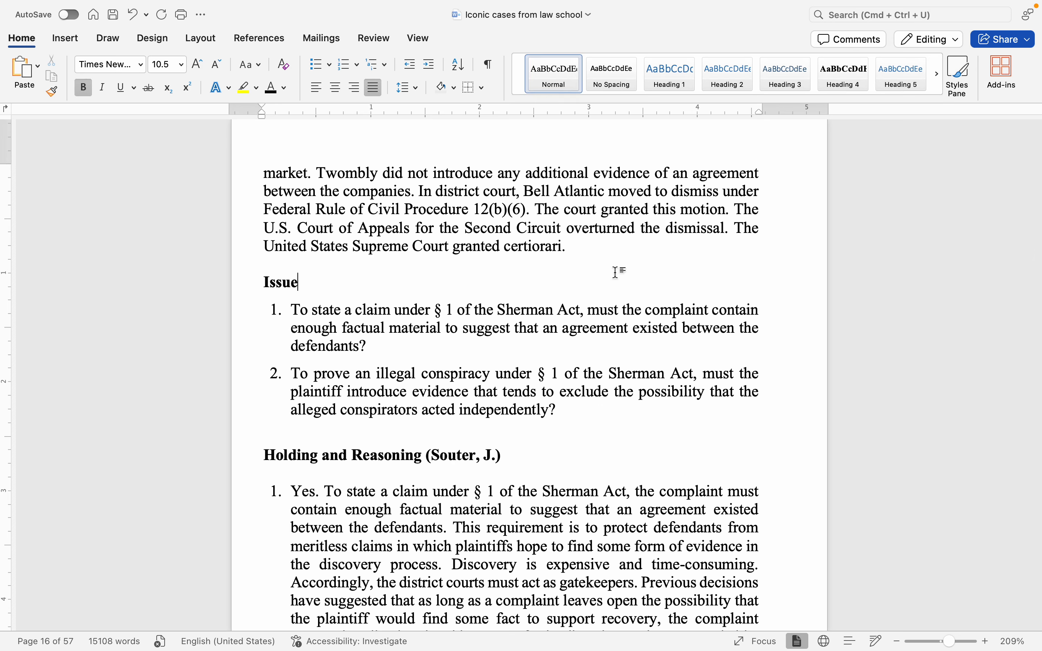
Step: Inspect the page number alignment and number format settings in the footer of page 4, then leave the footer without changes
{"action": "scroll", "coordinate": [617, 272], "scroll_direction": "up", "scroll_amount": 10}
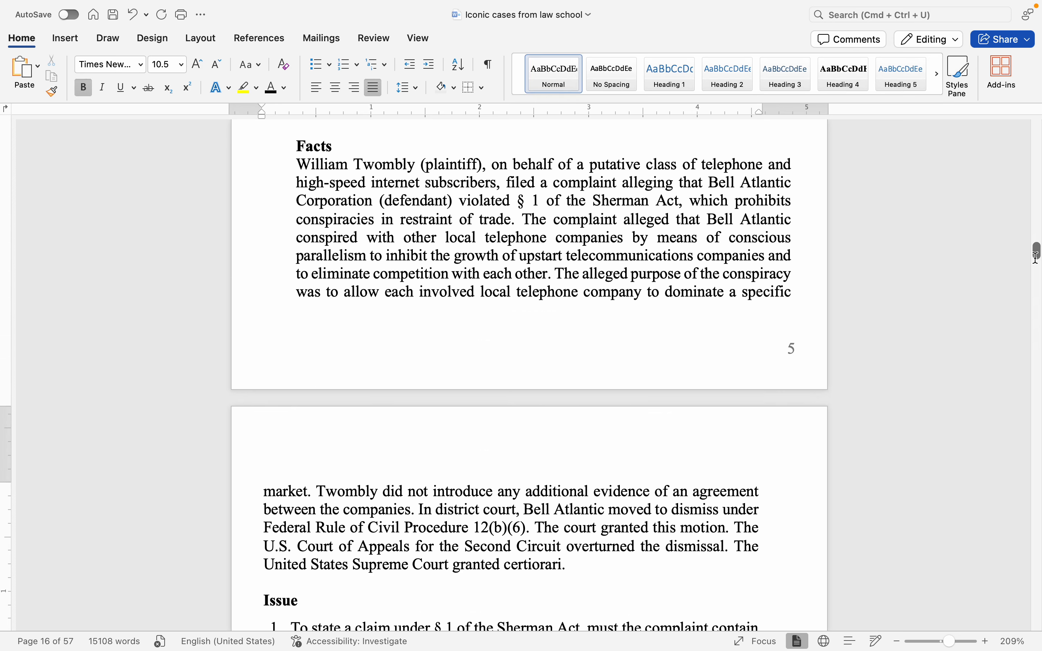
{"action": "mouse_move", "coordinate": [1035, 257]}
{"action": "left_mouse_down"}
{"action": "mouse_move", "coordinate": [1035, 188]}
{"action": "mouse_move", "coordinate": [1025, 249]}
{"action": "left_mouse_up"}
{"action": "scroll", "coordinate": [1026, 249], "scroll_direction": "up", "scroll_amount": 10}
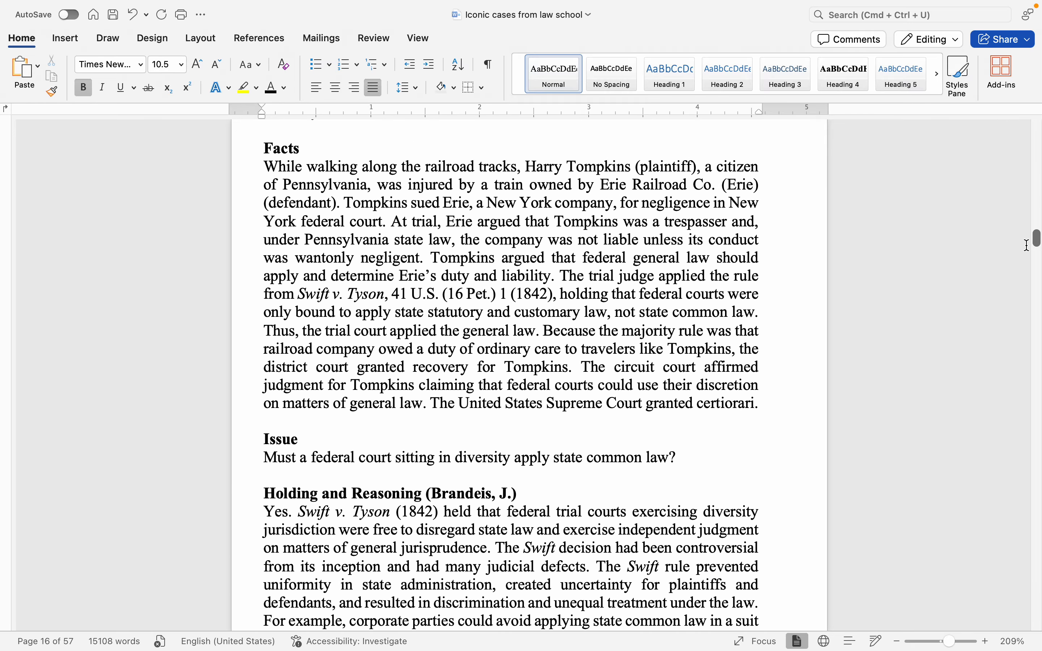
{"action": "scroll", "coordinate": [1026, 248], "scroll_direction": "down", "scroll_amount": 9}
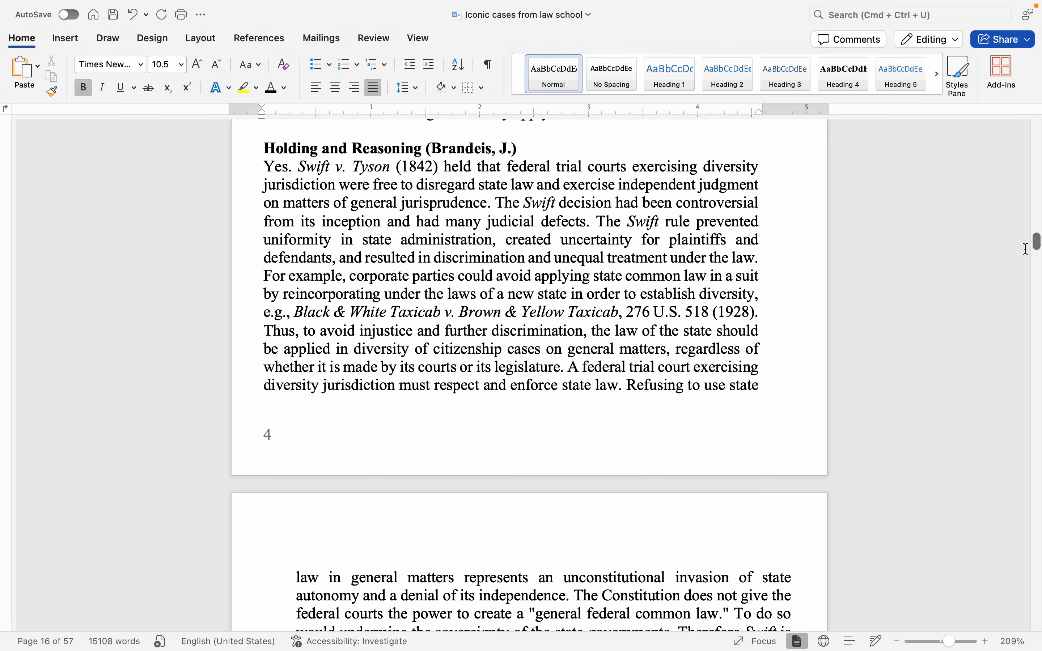
{"action": "double_click", "coordinate": [399, 445]}
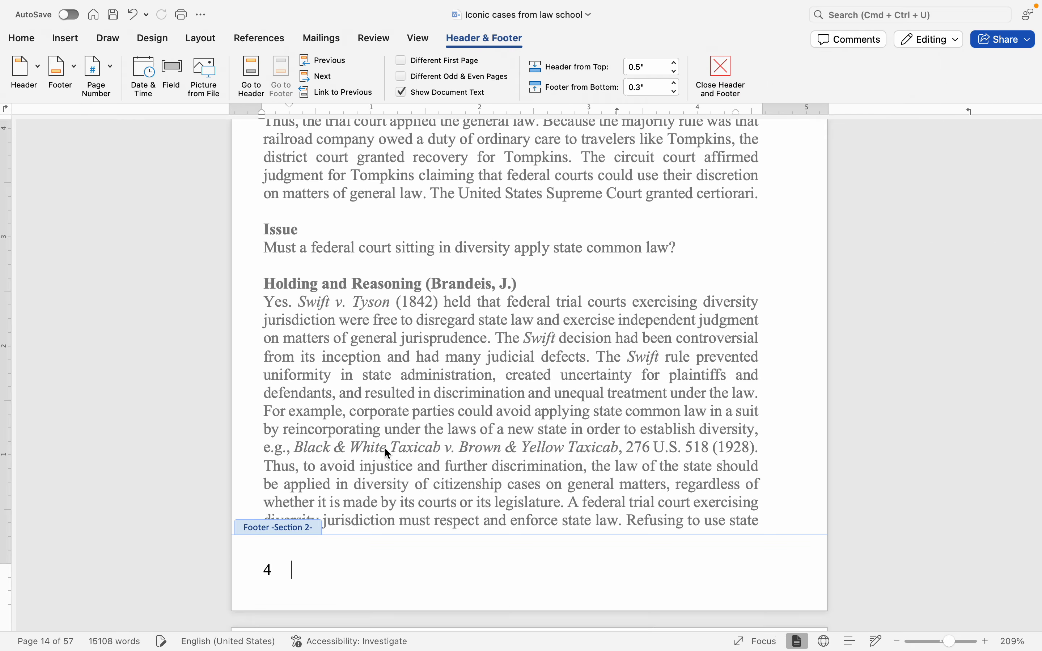
{"action": "left_click", "coordinate": [95, 70]}
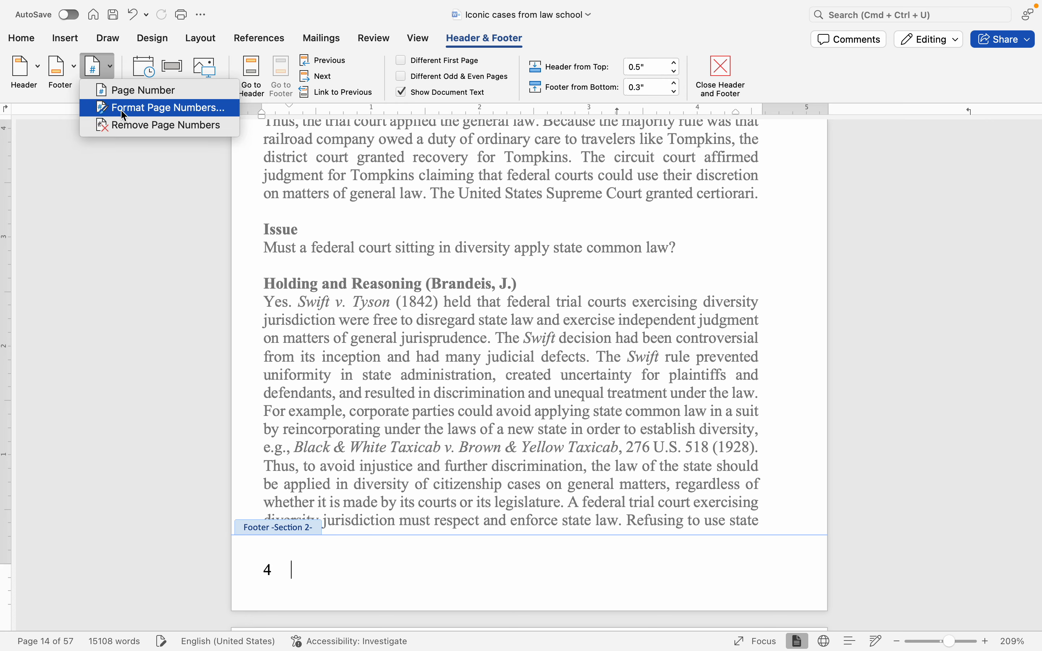
{"action": "left_click", "coordinate": [132, 98]}
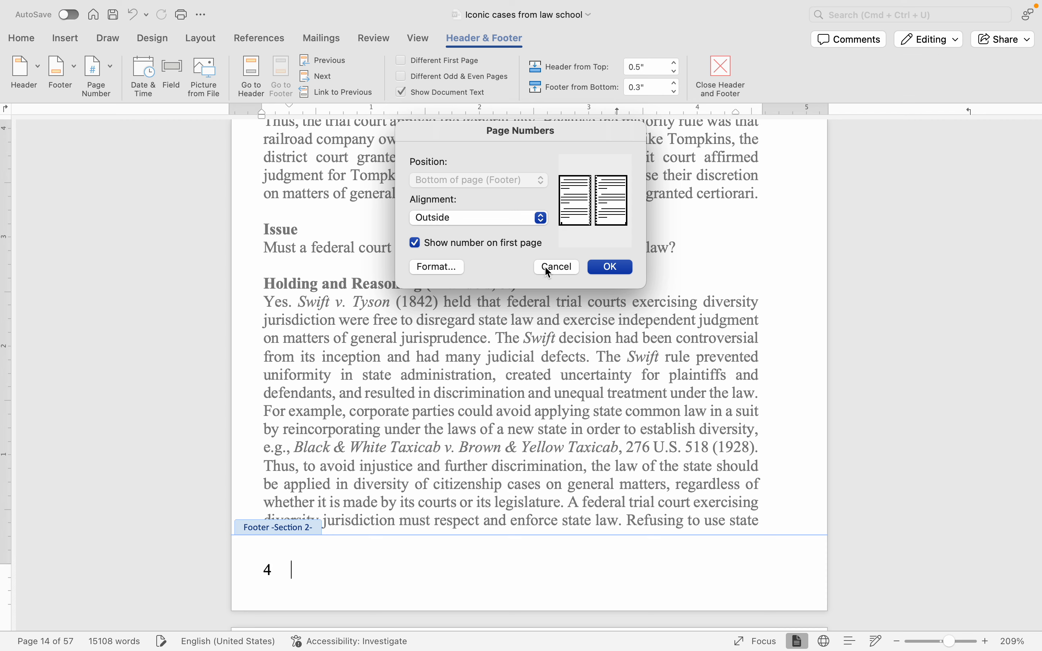
{"action": "left_click", "coordinate": [453, 266]}
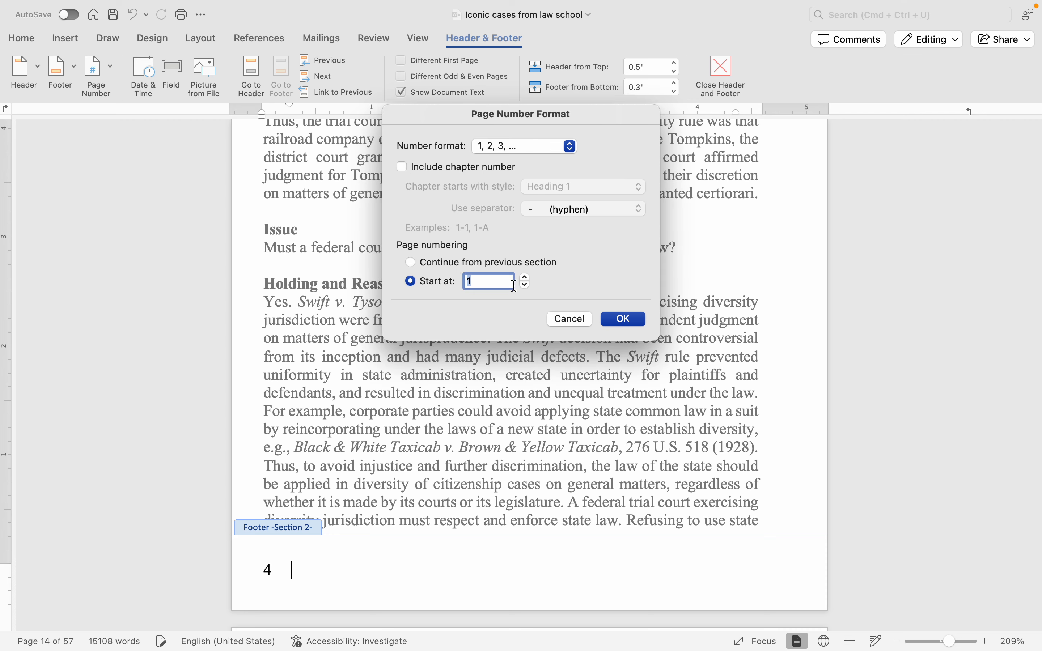
{"action": "left_click", "coordinate": [569, 318]}
{"action": "left_click", "coordinate": [551, 275]}
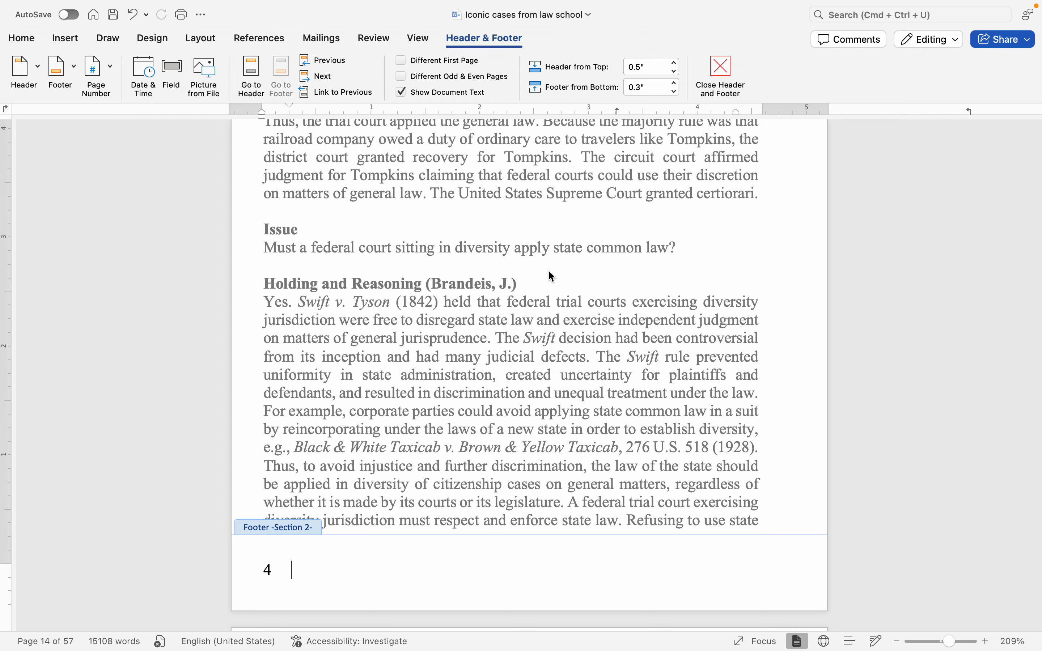
{"action": "left_click", "coordinate": [719, 62]}
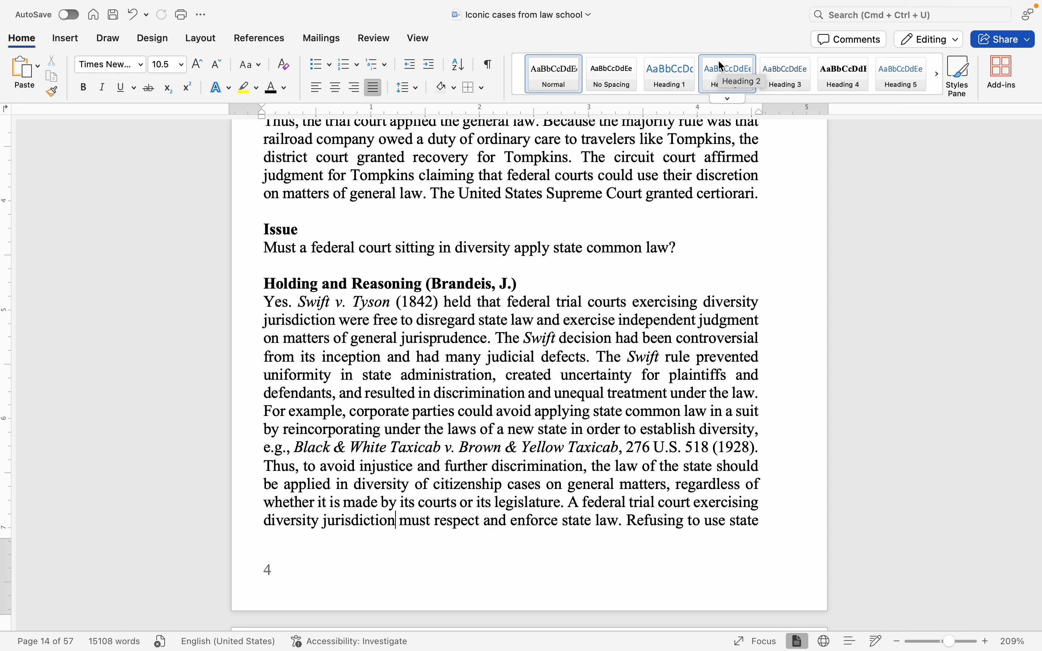
Step: Browse back to the end of the table of contents and examine the transition to the Civil Procedure page
{"action": "scroll", "coordinate": [675, 269], "scroll_direction": "up", "scroll_amount": 1}
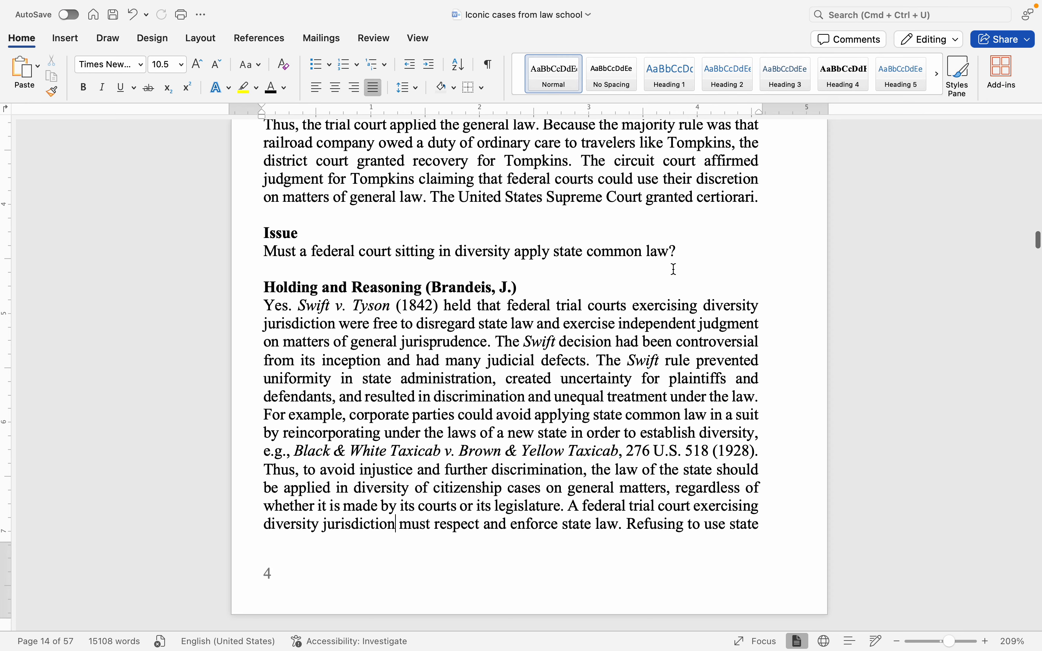
{"action": "left_click", "coordinate": [674, 269]}
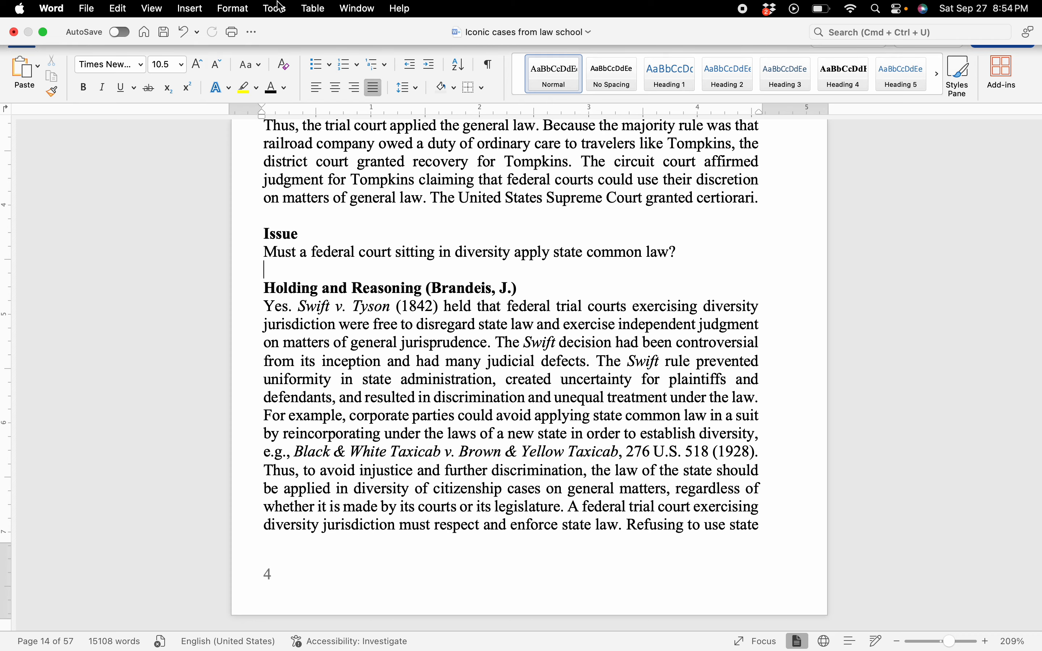
{"action": "scroll", "coordinate": [381, 362], "scroll_direction": "up", "scroll_amount": 20}
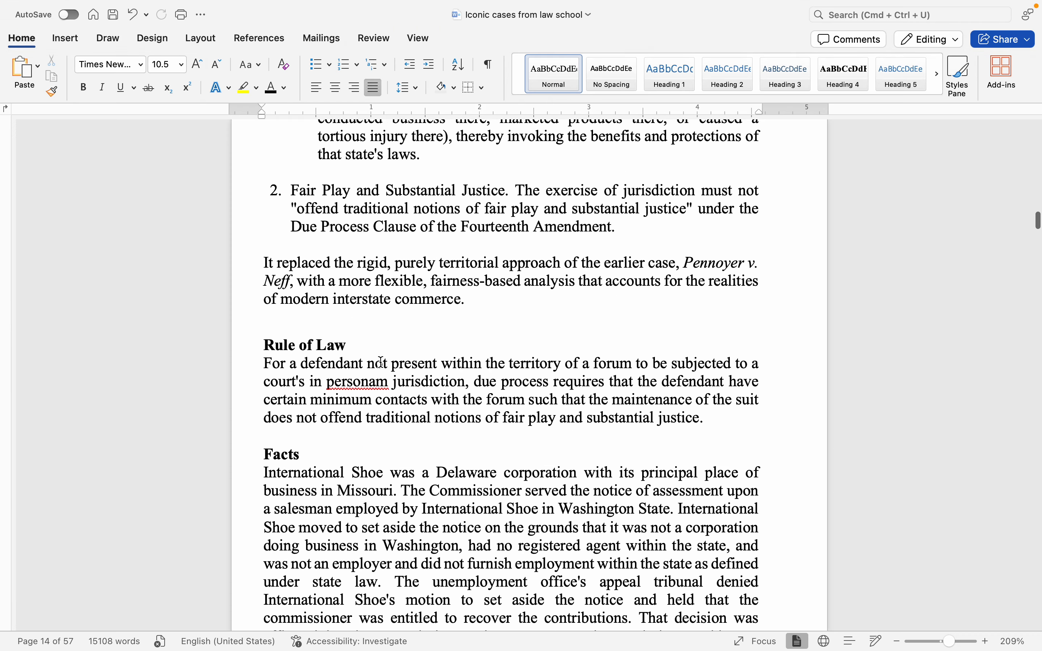
{"action": "scroll", "coordinate": [381, 362], "scroll_direction": "up", "scroll_amount": 2}
{"action": "scroll", "coordinate": [381, 362], "scroll_direction": "down", "scroll_amount": 5}
{"action": "scroll", "coordinate": [560, 360], "scroll_direction": "down", "scroll_amount": 4}
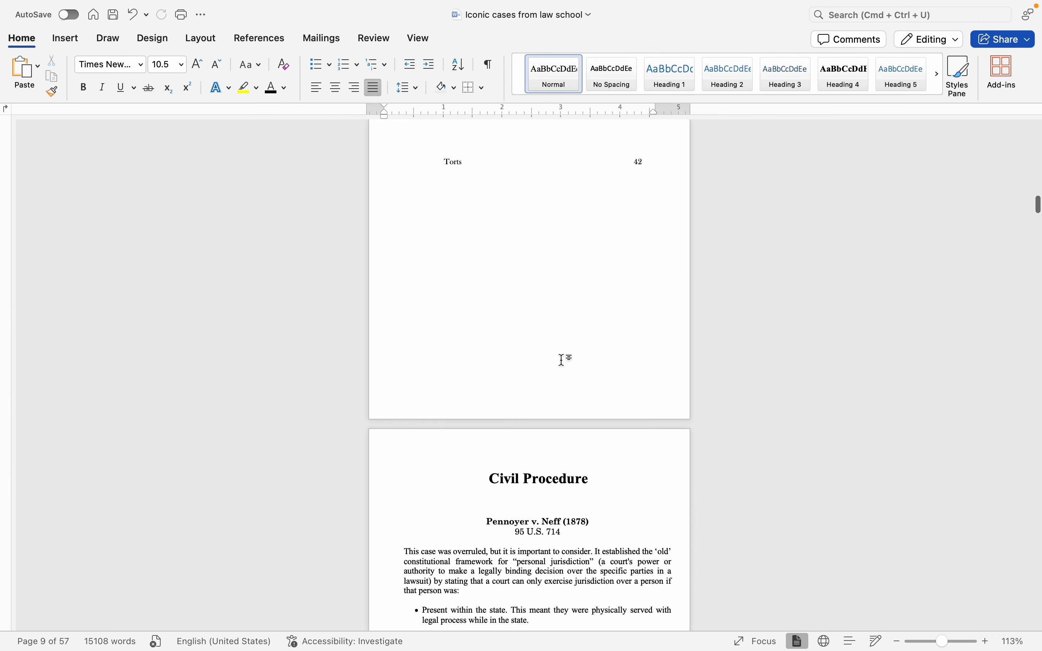
{"action": "scroll", "coordinate": [562, 361], "scroll_direction": "up", "scroll_amount": 6}
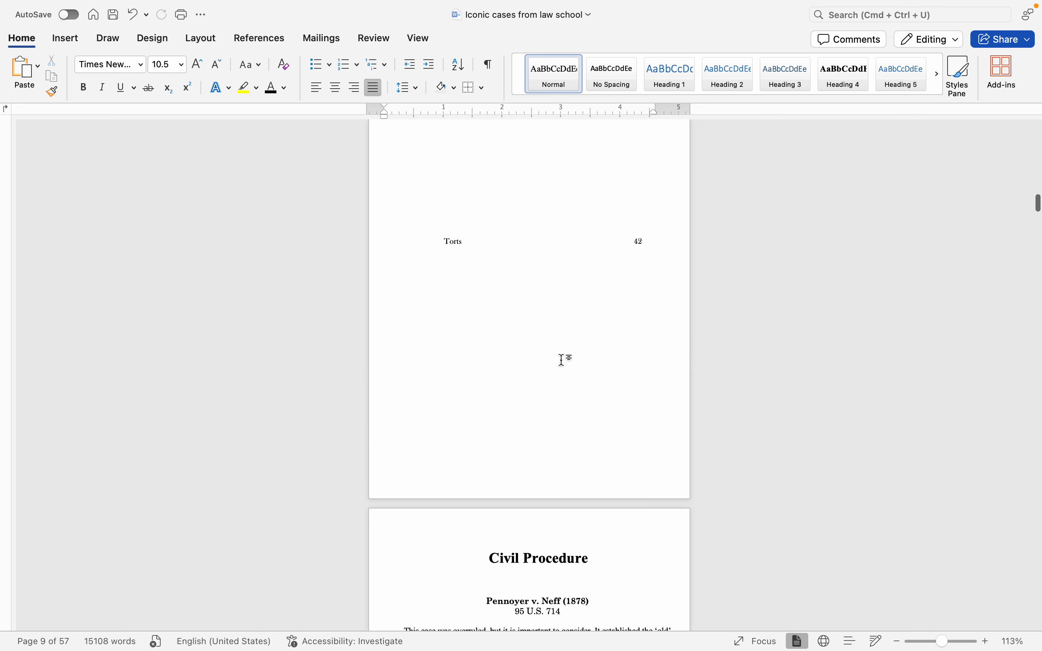
{"action": "scroll", "coordinate": [563, 365], "scroll_direction": "up", "scroll_amount": 1}
{"action": "scroll", "coordinate": [555, 323], "scroll_direction": "up", "scroll_amount": 1}
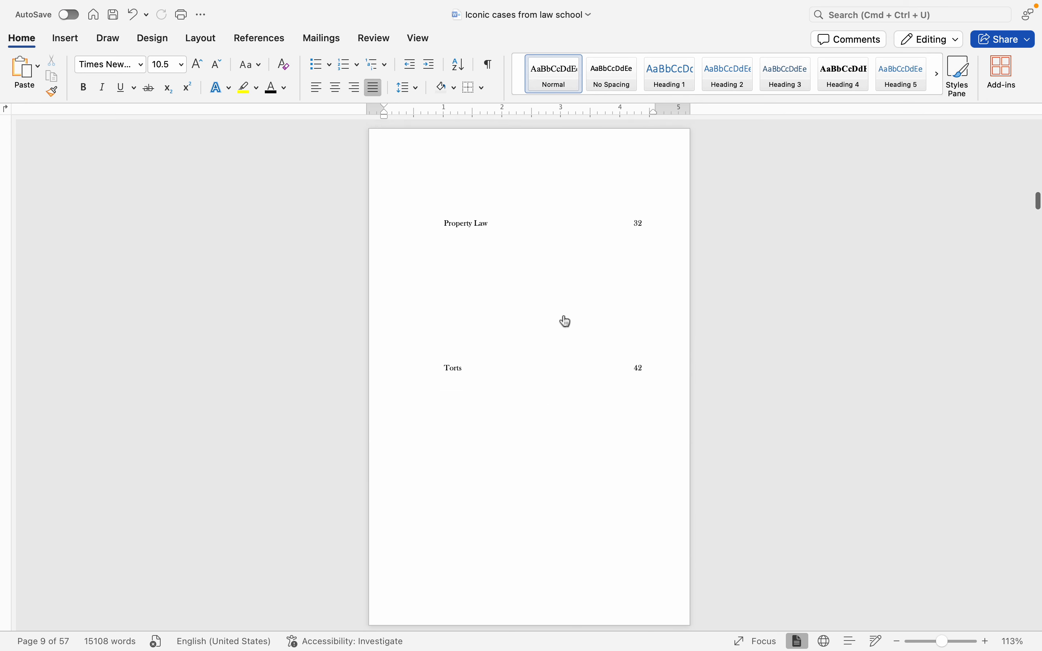
{"action": "scroll", "coordinate": [564, 319], "scroll_direction": "down", "scroll_amount": 3}
{"action": "scroll", "coordinate": [564, 316], "scroll_direction": "down", "scroll_amount": 6}
{"action": "scroll", "coordinate": [603, 204], "scroll_direction": "up", "scroll_amount": 3}
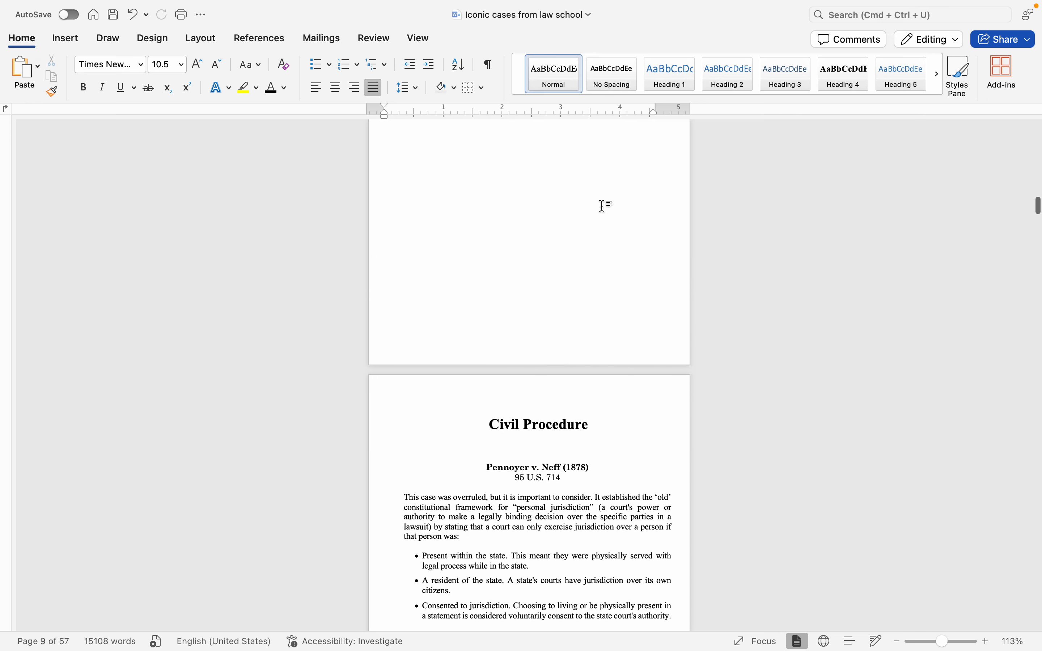
Step: Show the formatting marks and add blank paragraphs before the section break that follows the Torts contents entries
{"action": "left_click", "coordinate": [488, 64]}
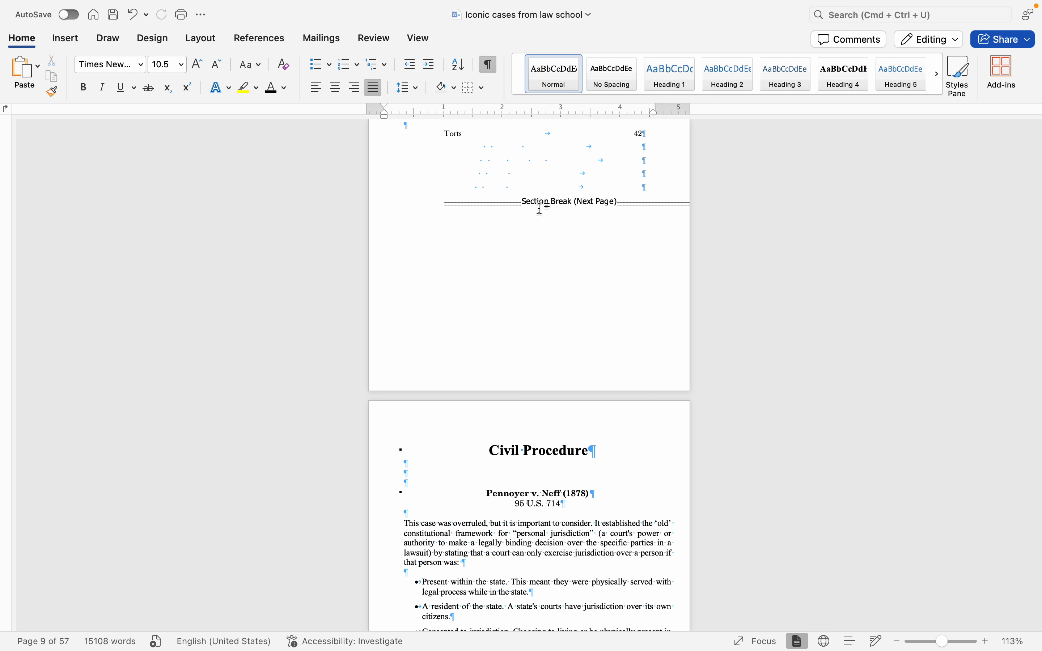
{"action": "left_click", "coordinate": [661, 192]}
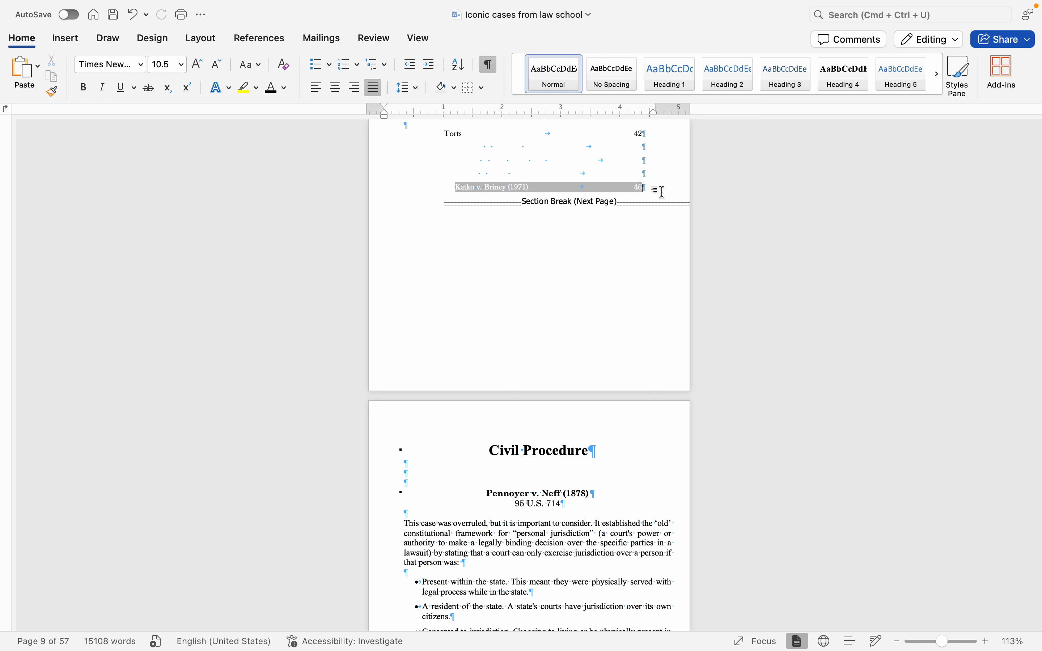
{"action": "left_click", "coordinate": [438, 201]}
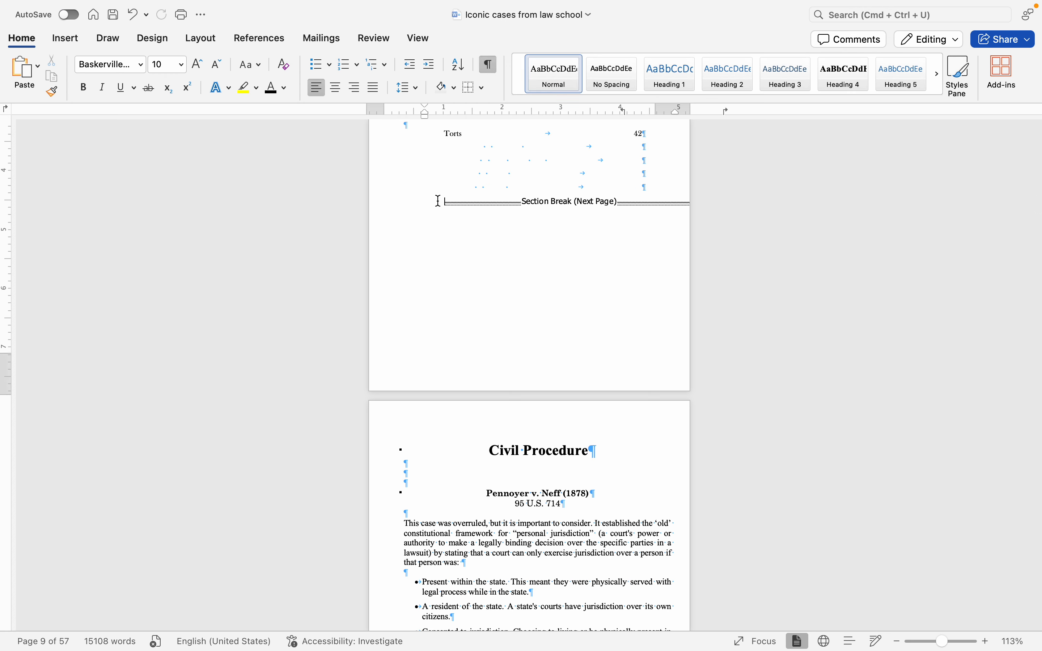
{"action": "key", "text": "Return"}
{"action": "key", "text": "Return"}
{"action": "key", "text": "Return"}
{"action": "key", "text": "Return"}
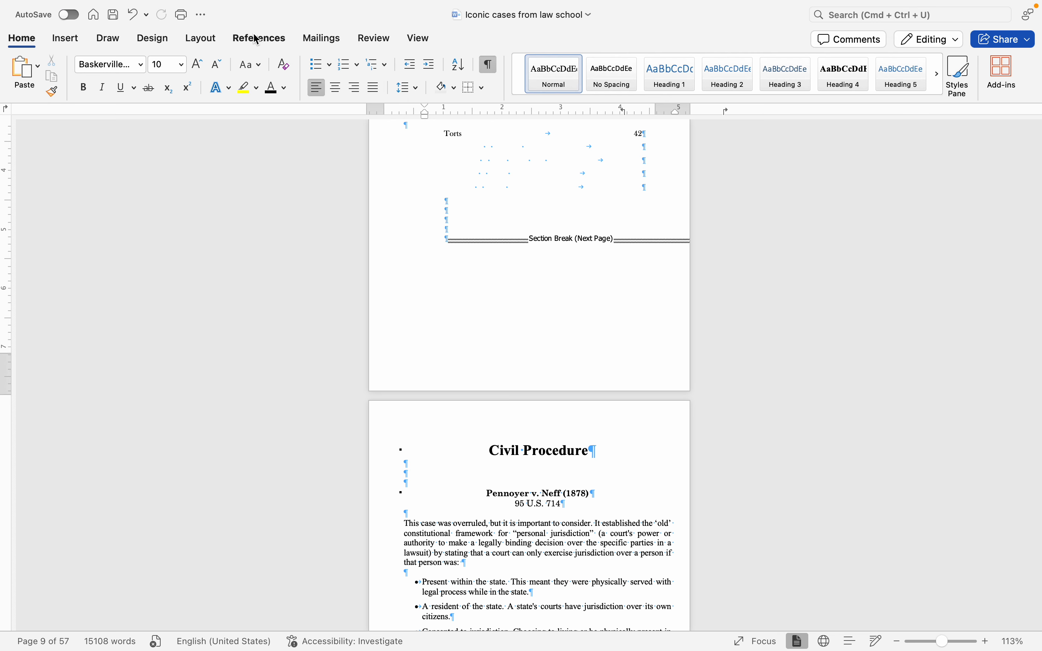
Step: Look up the Next Page section break among the available break types without inserting one
{"action": "left_click", "coordinate": [203, 39]}
{"action": "left_click", "coordinate": [188, 65]}
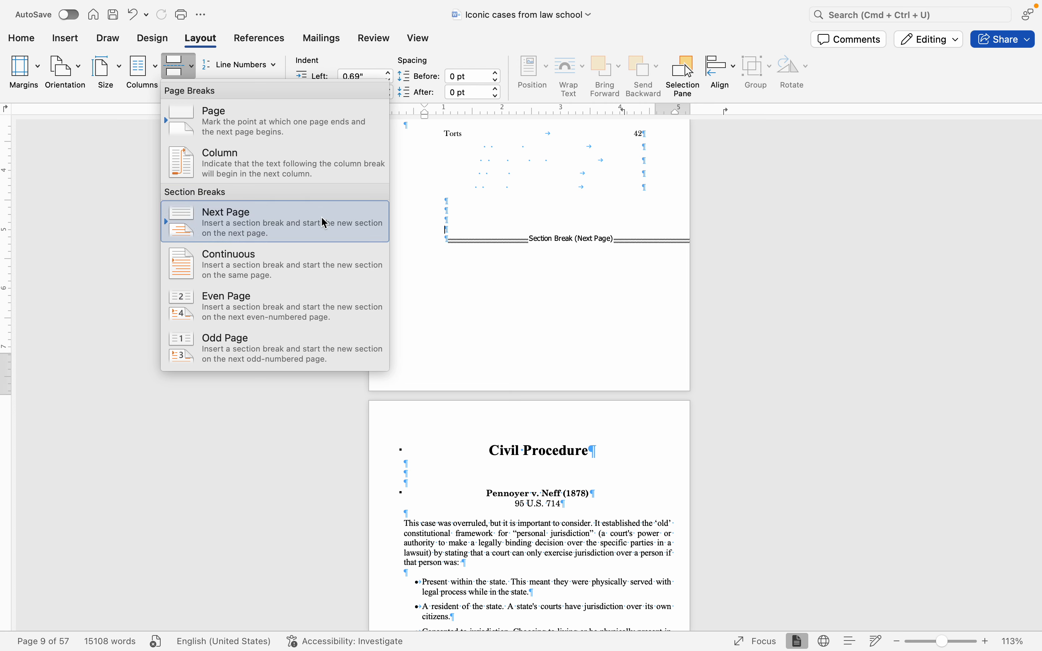
{"action": "left_click", "coordinate": [458, 219]}
Step: Open the Section 2 footer on page 1 for editing and examine its Link to Previous setting and the preceding section's footer
{"action": "scroll", "coordinate": [458, 219], "scroll_direction": "down", "scroll_amount": 10}
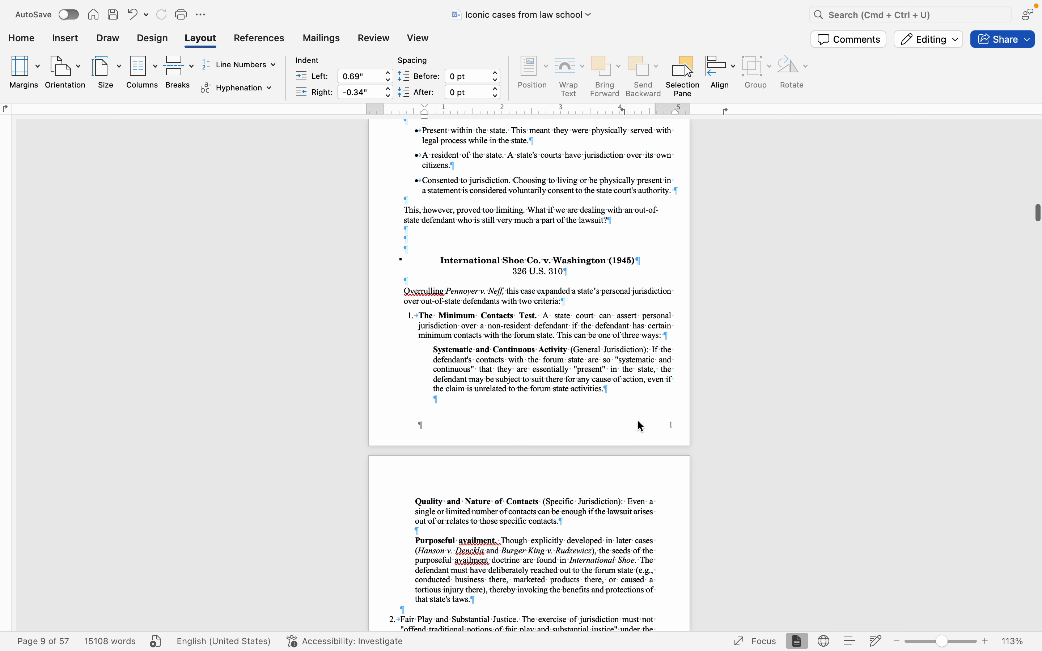
{"action": "double_click", "coordinate": [690, 437]}
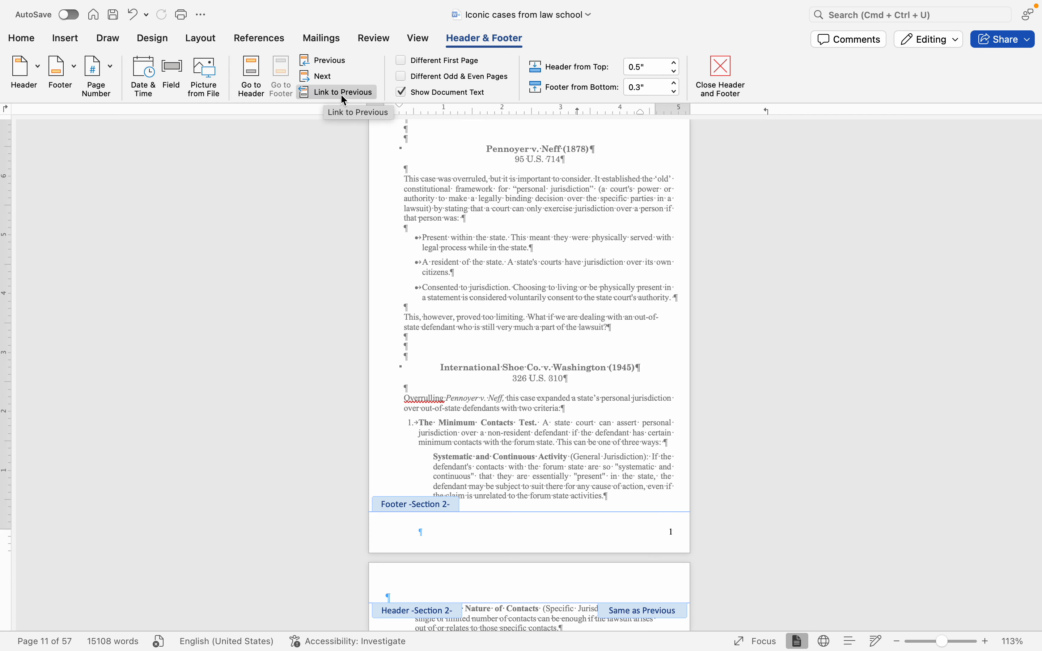
{"action": "scroll", "coordinate": [553, 343], "scroll_direction": "up", "scroll_amount": 2}
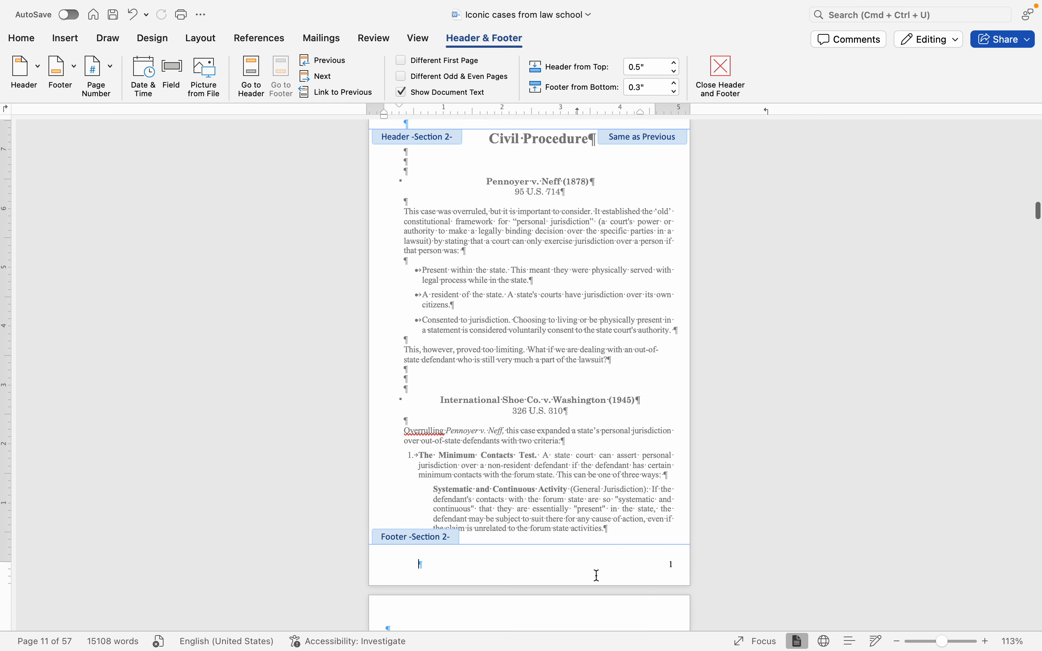
{"action": "scroll", "coordinate": [611, 564], "scroll_direction": "up", "scroll_amount": 10}
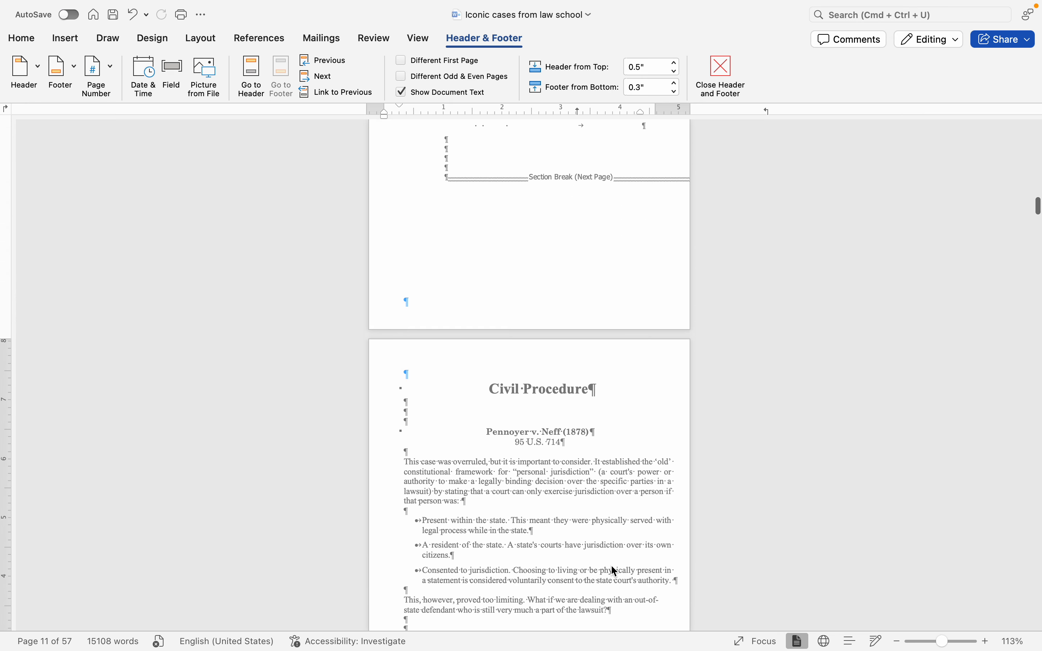
Step: Check the Section 1 footer, leave header and footer editing, and hide the formatting marks
{"action": "left_click", "coordinate": [467, 299]}
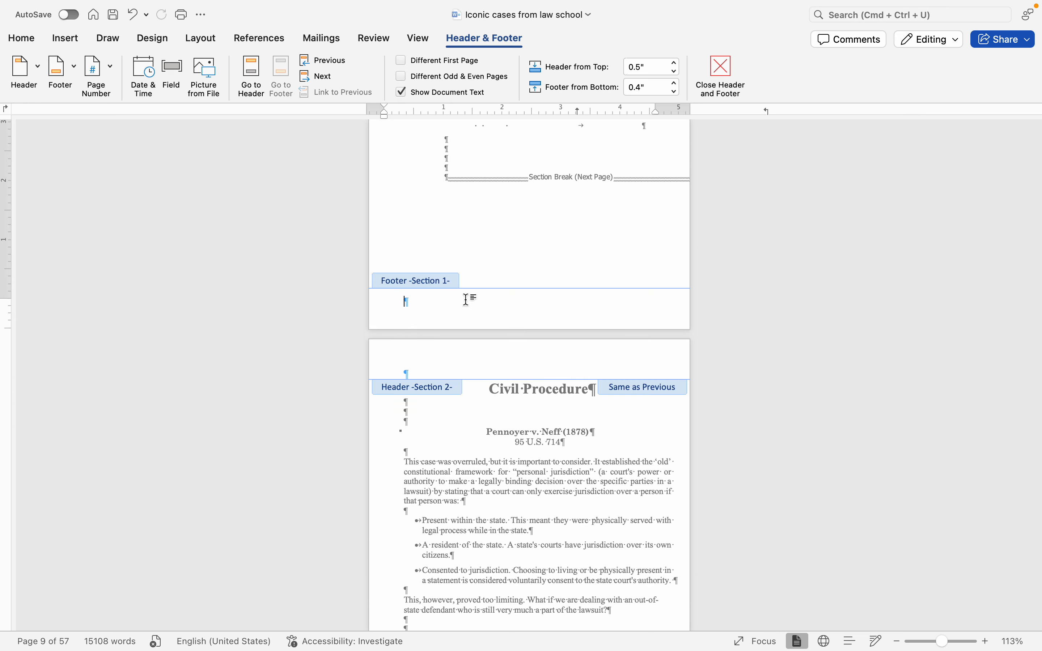
{"action": "left_click", "coordinate": [726, 75]}
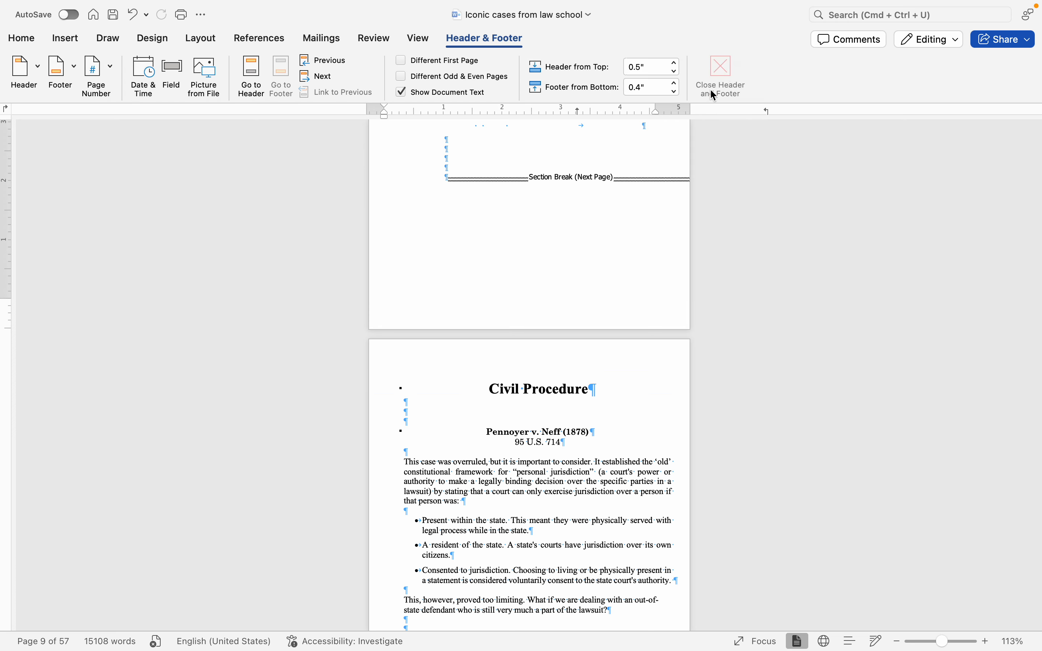
{"action": "right_click", "coordinate": [603, 237]}
{"action": "left_click", "coordinate": [487, 68]}
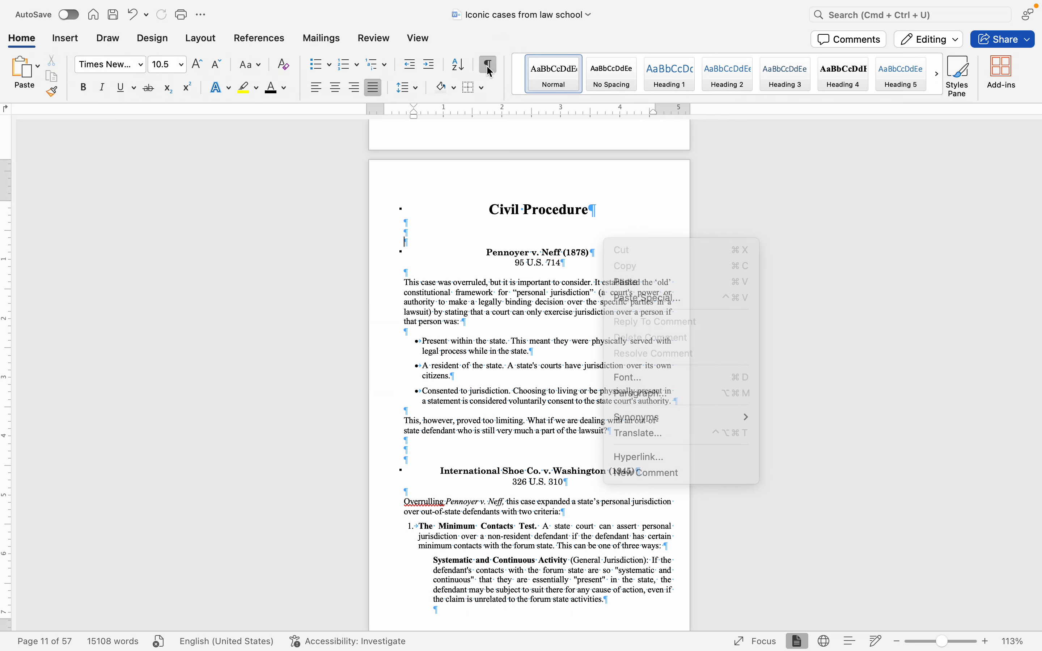
{"action": "left_click", "coordinate": [489, 64]}
Step: Browse back through the numbered formatting instructions, reading the items on nonbreaking spaces, table of contents and page numbers
{"action": "scroll", "coordinate": [575, 289], "scroll_direction": "up", "scroll_amount": 10}
{"action": "scroll", "coordinate": [575, 290], "scroll_direction": "up", "scroll_amount": 15}
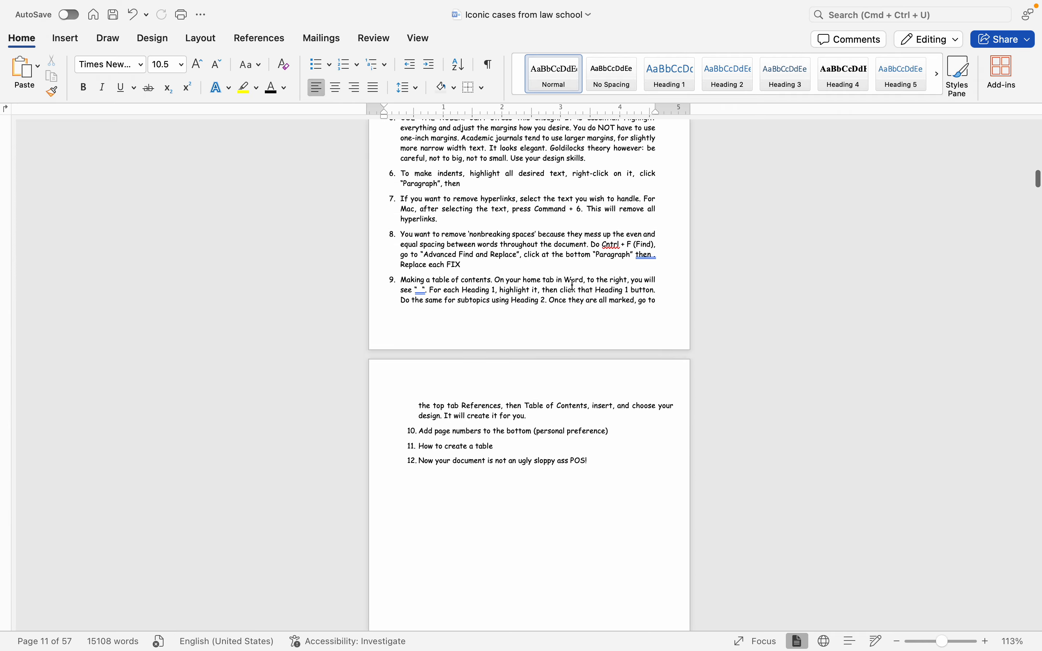
{"action": "scroll", "coordinate": [556, 156], "scroll_direction": "up", "scroll_amount": 5}
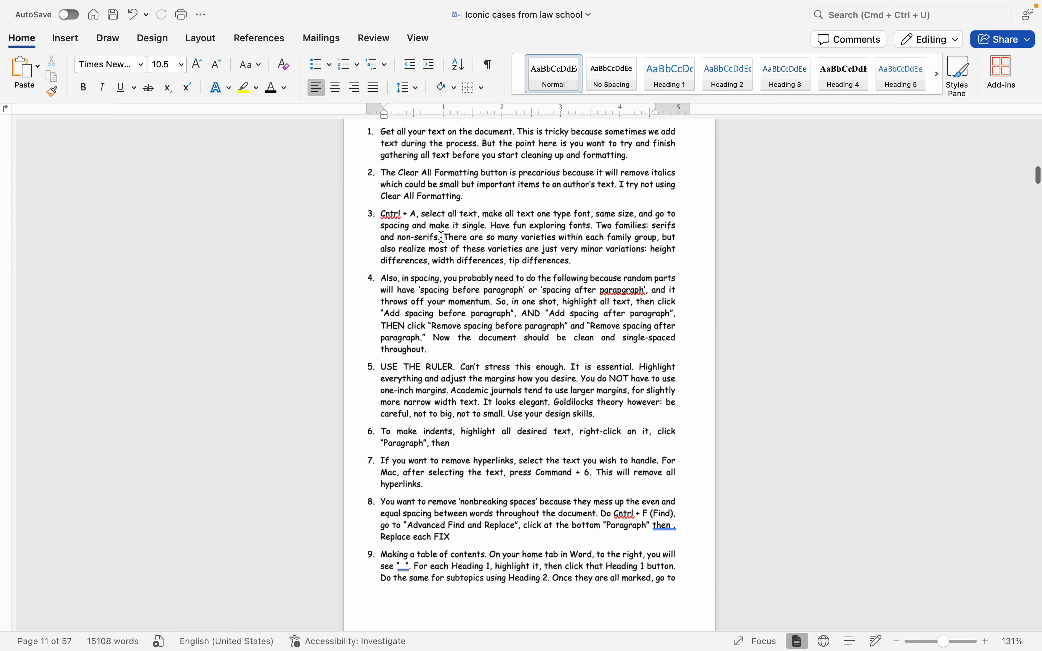
{"action": "scroll", "coordinate": [477, 336], "scroll_direction": "down", "scroll_amount": 5}
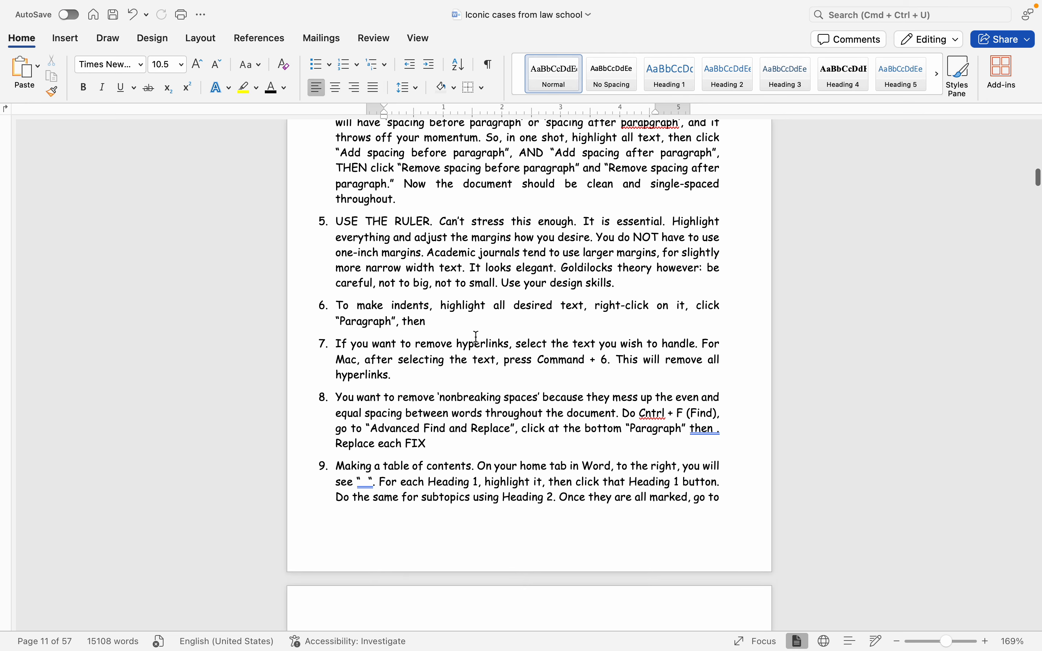
{"action": "scroll", "coordinate": [476, 337], "scroll_direction": "down", "scroll_amount": 3}
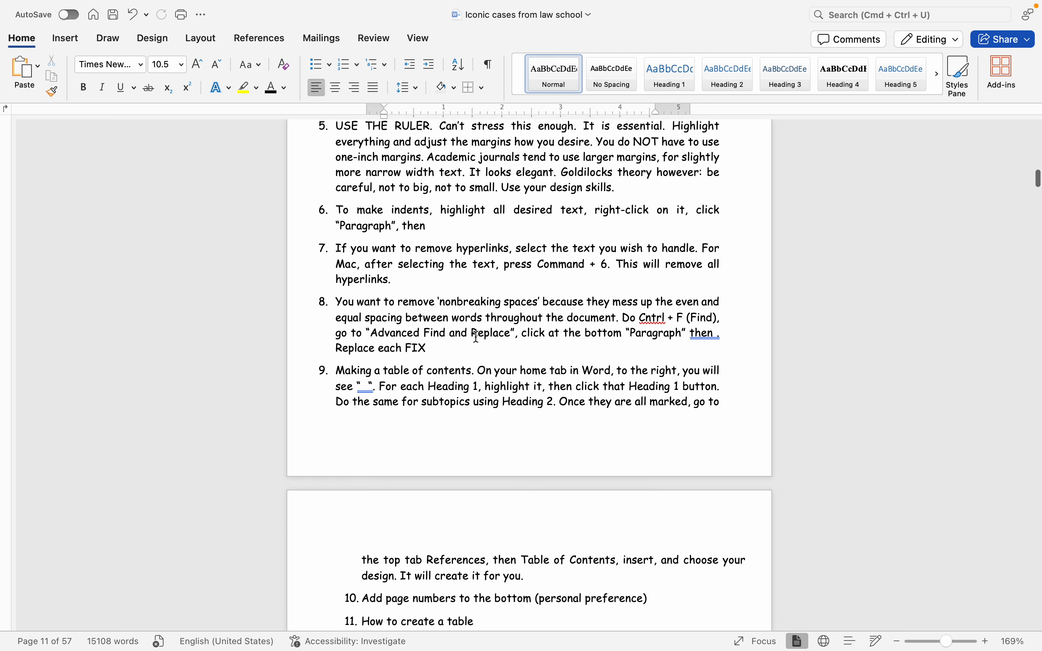
{"action": "scroll", "coordinate": [476, 337], "scroll_direction": "down", "scroll_amount": 1}
{"action": "scroll", "coordinate": [476, 336], "scroll_direction": "down", "scroll_amount": 15}
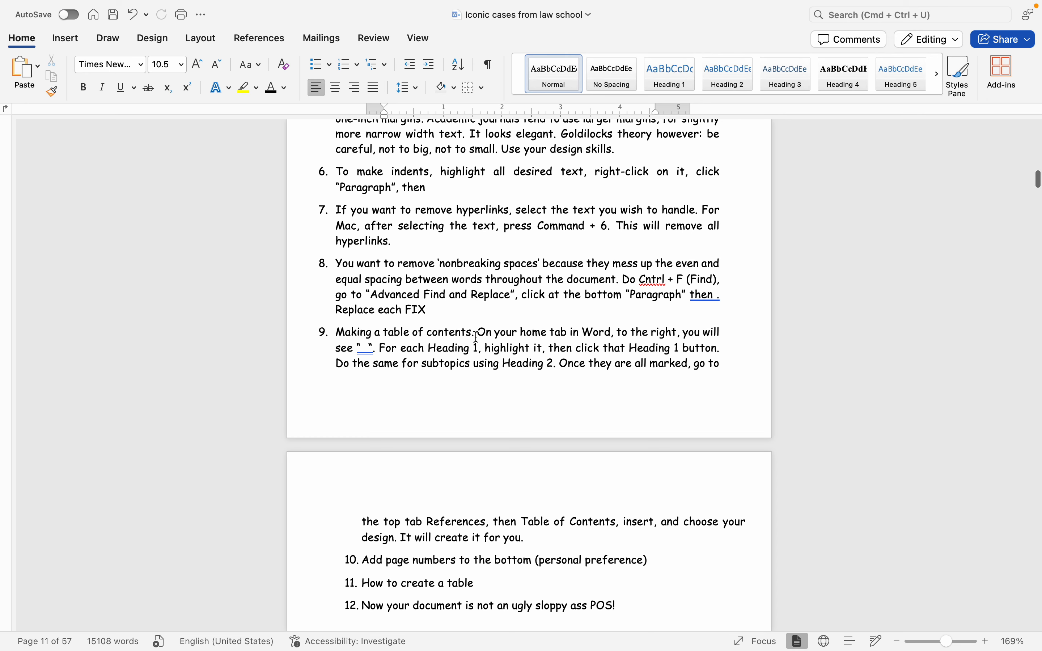
{"action": "scroll", "coordinate": [477, 366], "scroll_direction": "down", "scroll_amount": 12}
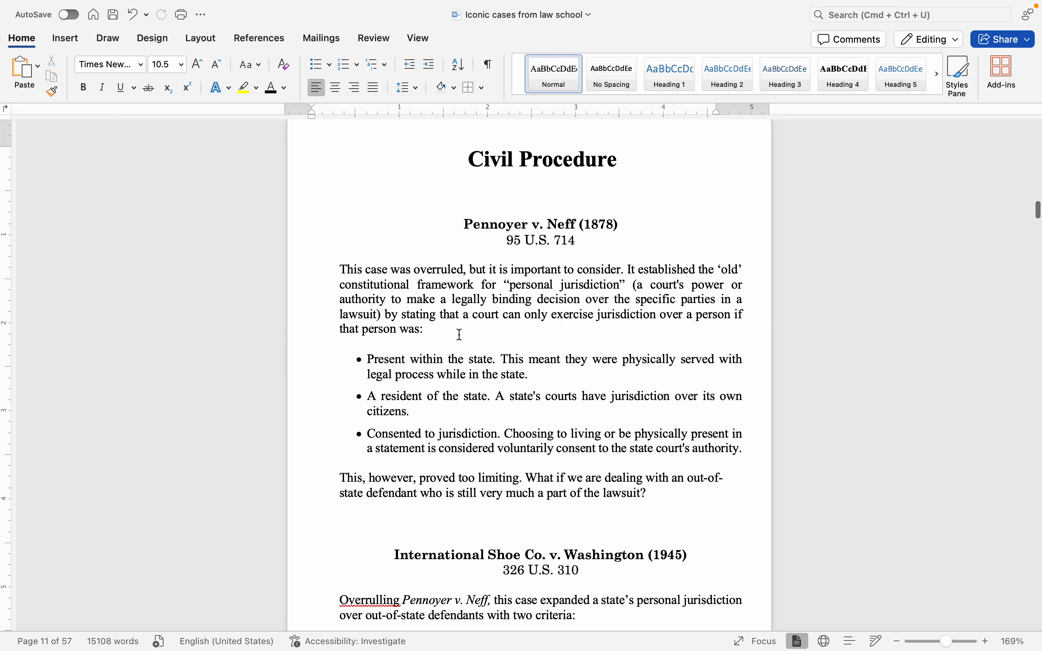
{"action": "left_click_drag", "start_coordinate": [426, 329], "coordinate": [316, 272]}
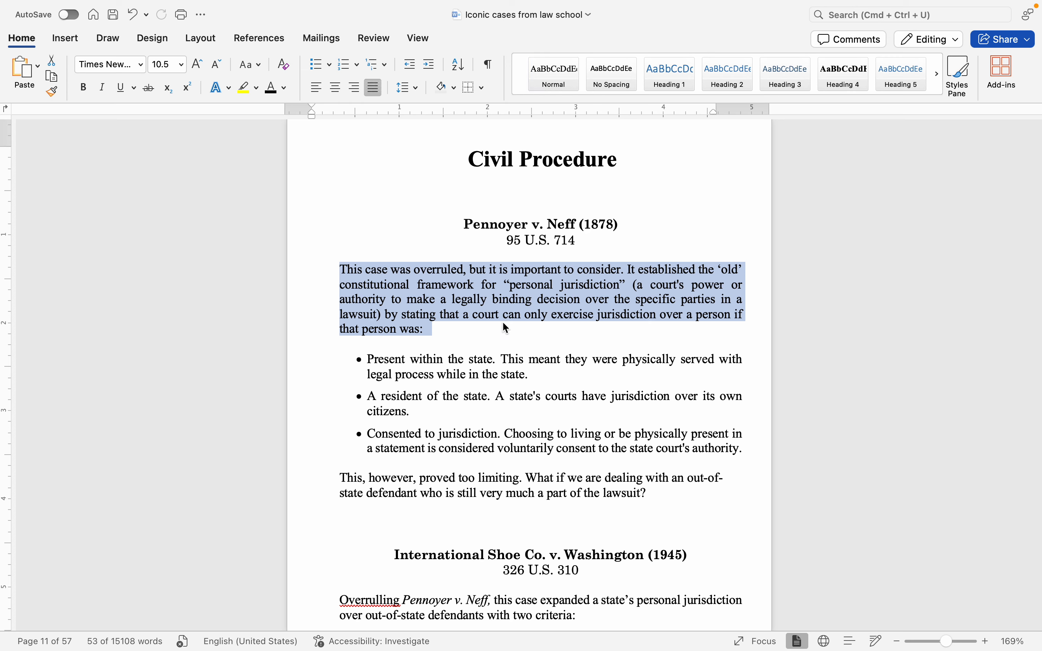
{"action": "left_click", "coordinate": [539, 305]}
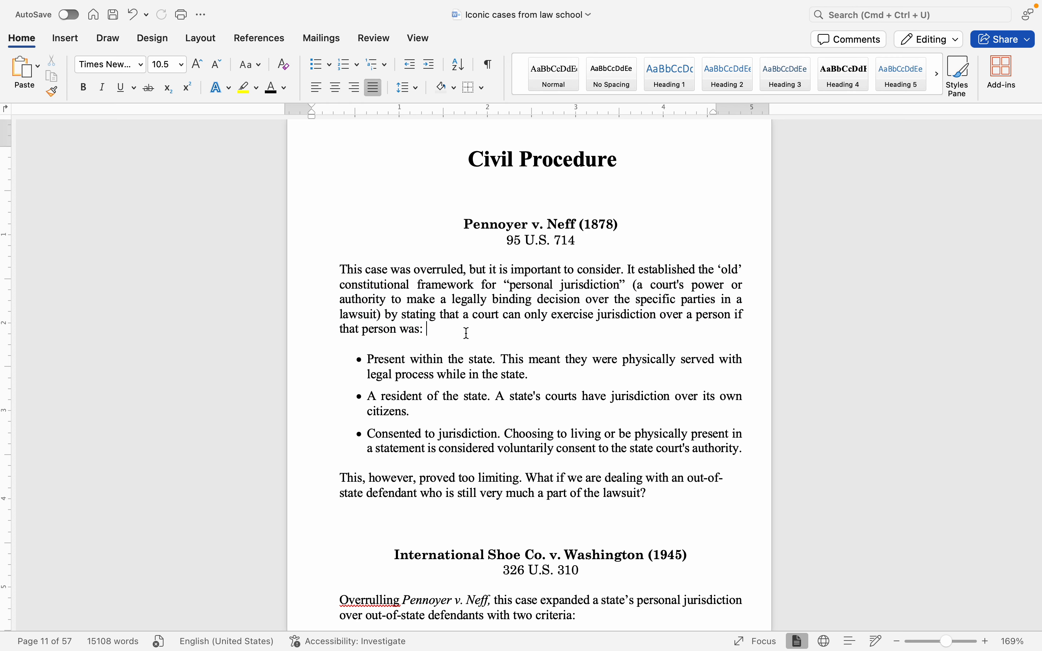
{"action": "left_click_drag", "start_coordinate": [463, 330], "coordinate": [292, 272]}
{"action": "left_click", "coordinate": [576, 339]}
Step: Open the advanced Find and Replace dialog
{"action": "key", "text": "super+f"}
{"action": "left_click", "coordinate": [1008, 146]}
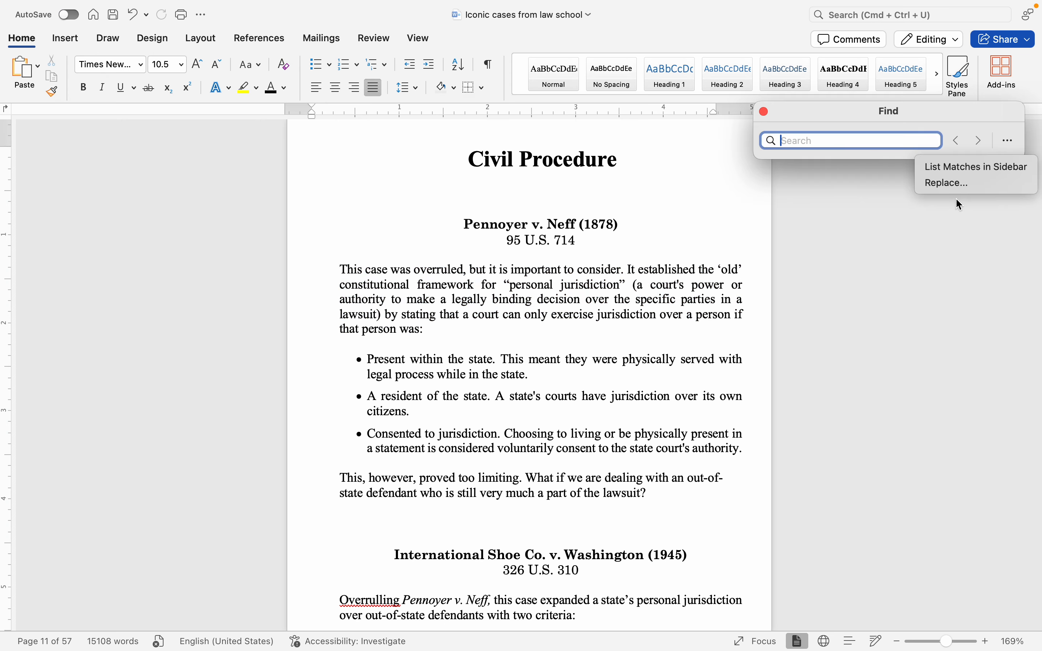
{"action": "left_click", "coordinate": [957, 182]}
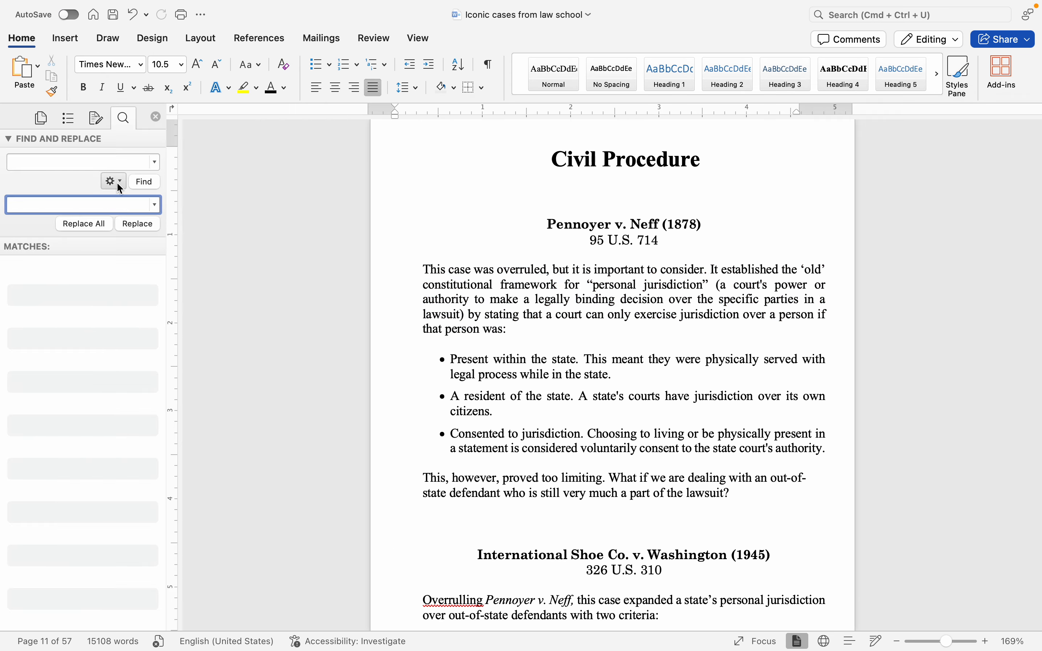
{"action": "left_click", "coordinate": [115, 182]}
{"action": "left_click", "coordinate": [163, 268]}
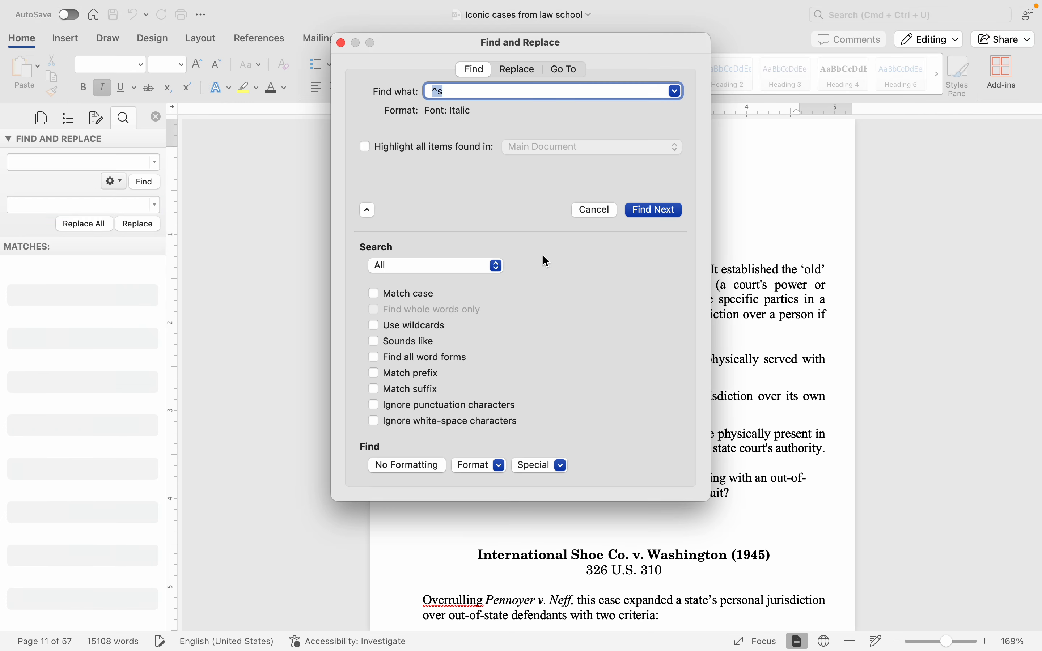
Step: Run Replace All for italic nonbreaking spaces (^s) with all search directions, and close the Find and Replace dialog
{"action": "left_click", "coordinate": [501, 72]}
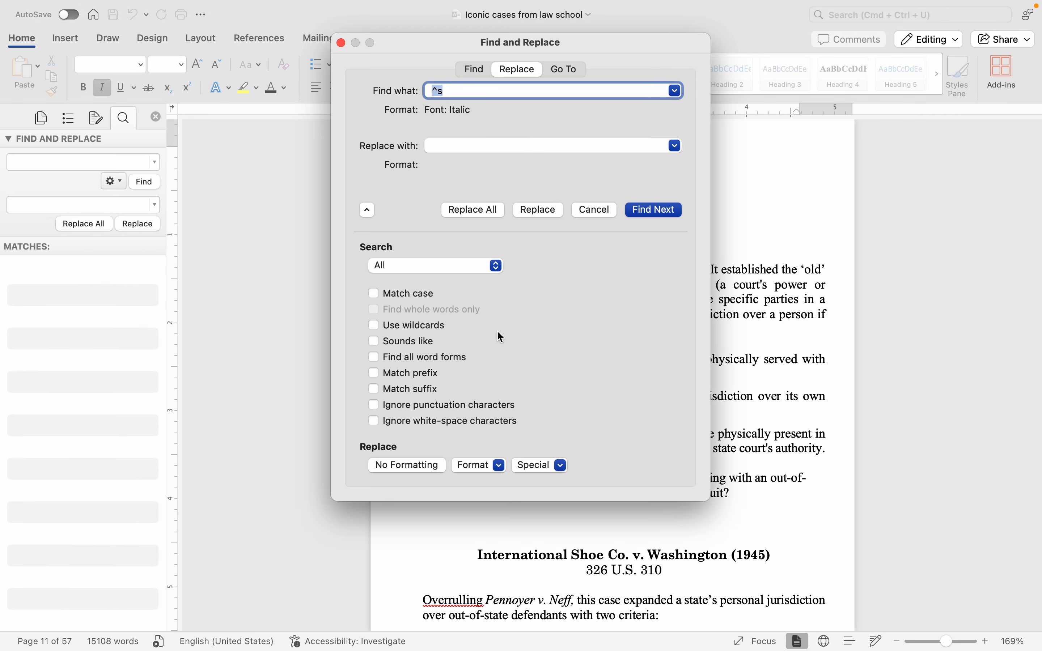
{"action": "left_click", "coordinate": [533, 465]}
{"action": "left_click", "coordinate": [467, 146]}
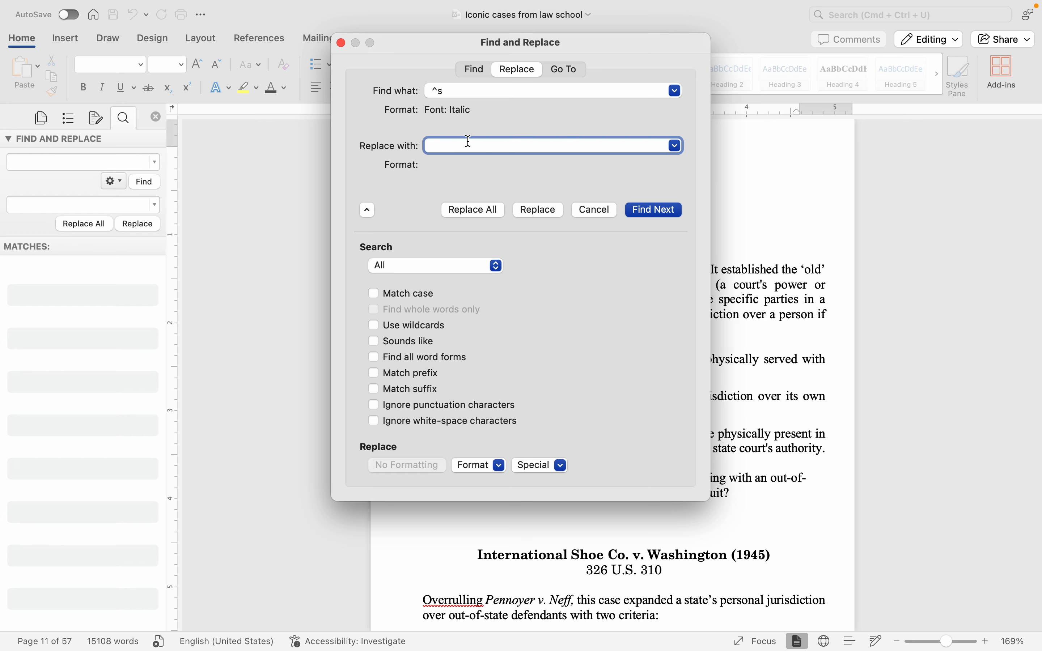
{"action": "left_click", "coordinate": [498, 209]}
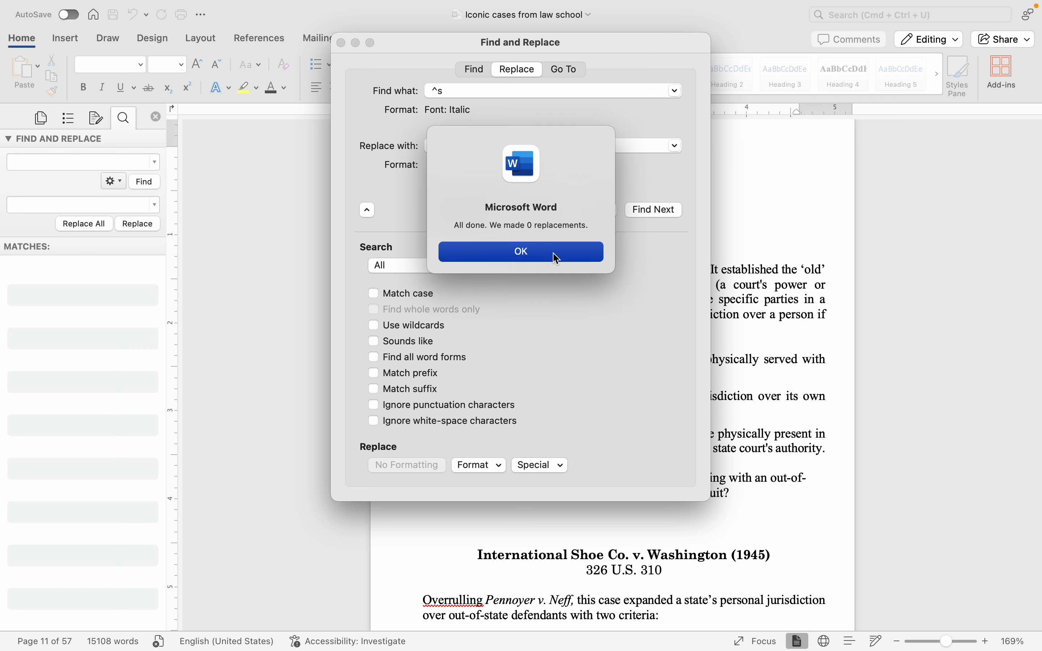
{"action": "left_click", "coordinate": [556, 257]}
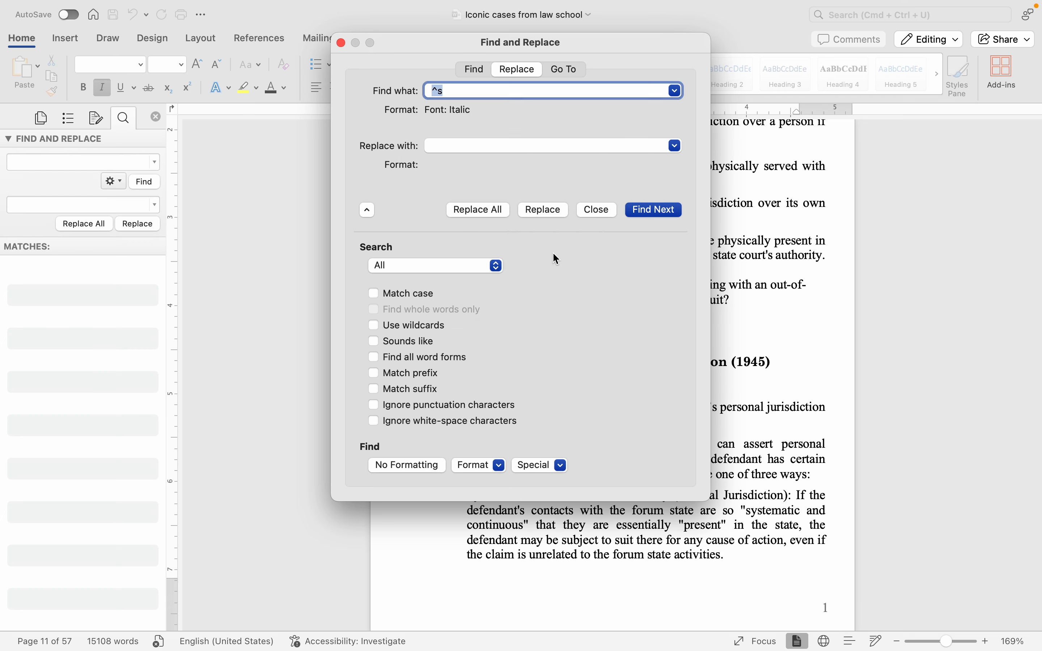
{"action": "left_click", "coordinate": [341, 43]}
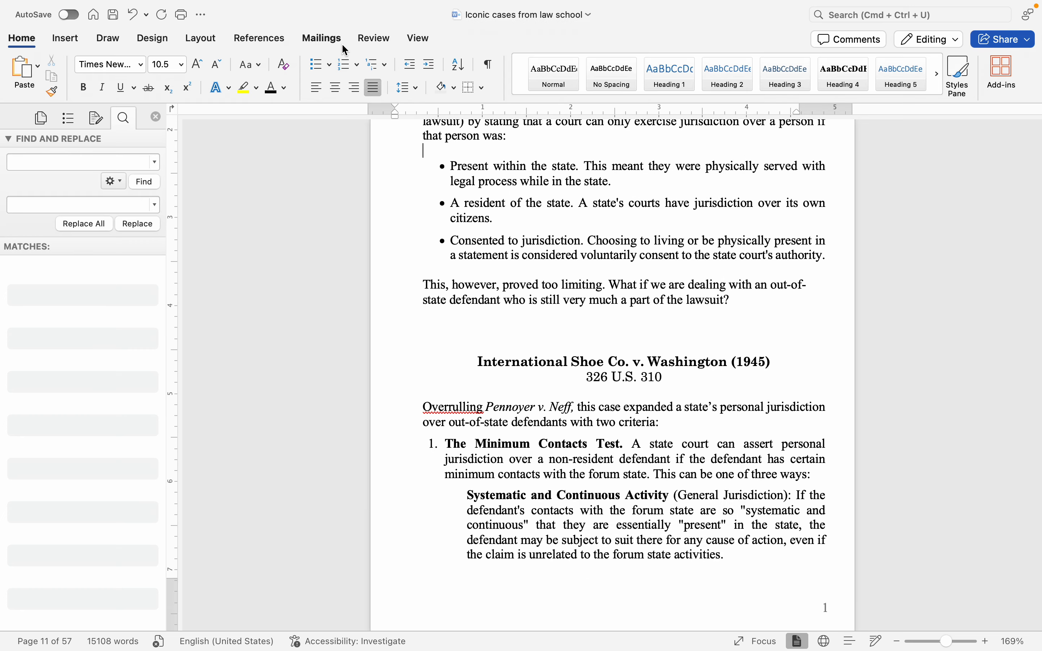
Step: Select the Civil Procedure title and the Pennoyer v. Neff (1878) heading in turn to examine their heading styles
{"action": "left_click", "coordinate": [759, 318]}
{"action": "scroll", "coordinate": [759, 317], "scroll_direction": "up", "scroll_amount": 6}
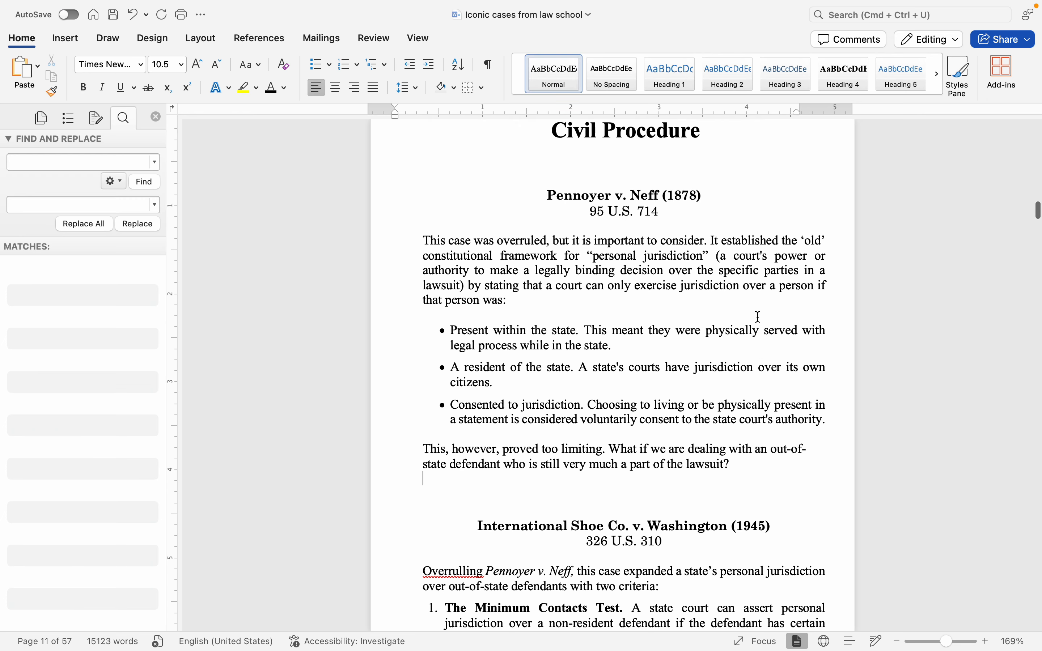
{"action": "scroll", "coordinate": [732, 293], "scroll_direction": "up", "scroll_amount": 2}
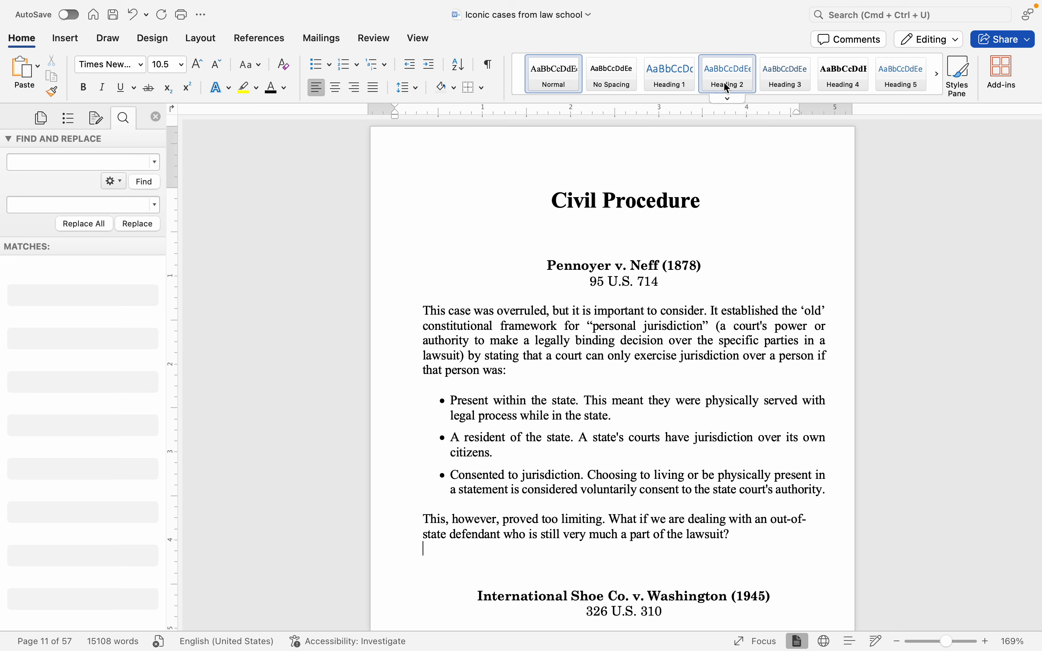
{"action": "left_click", "coordinate": [667, 183]}
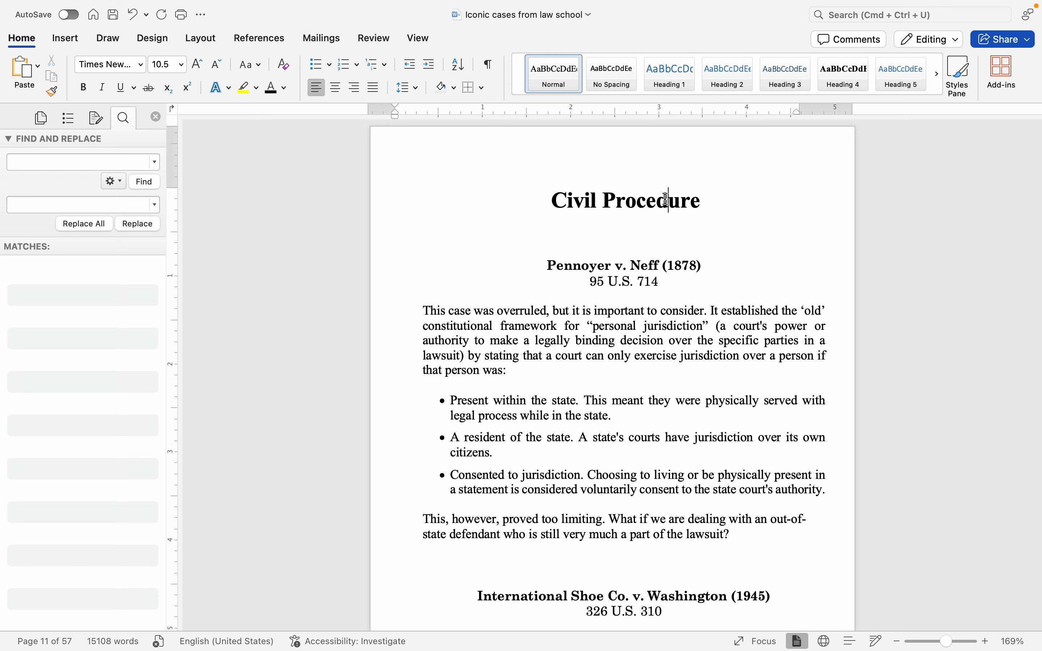
{"action": "left_click_drag", "start_coordinate": [728, 200], "coordinate": [526, 197]}
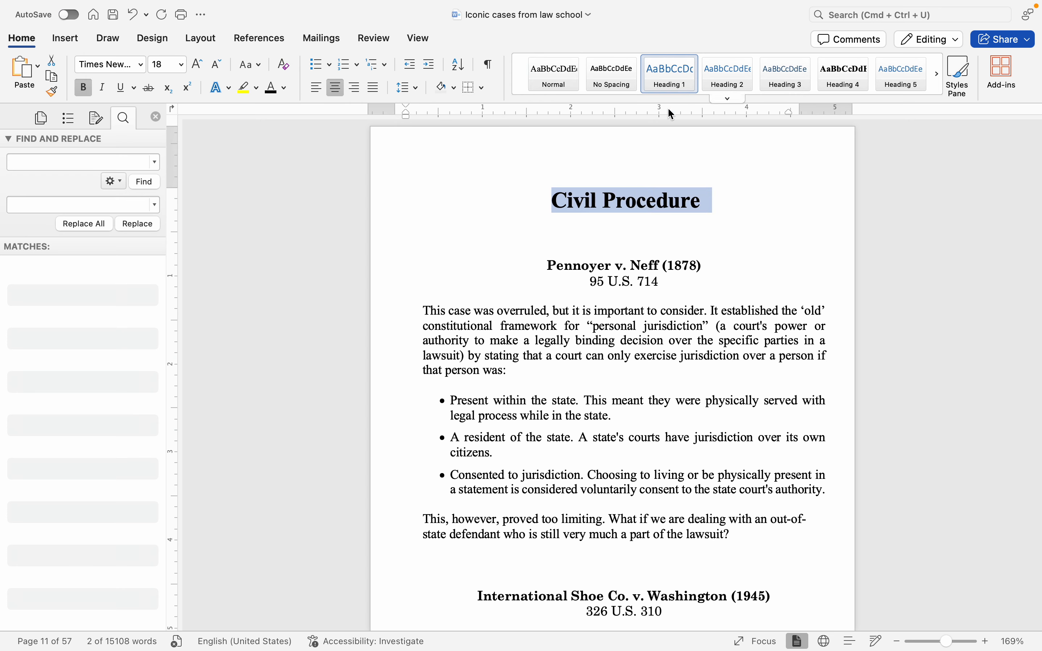
{"action": "left_click_drag", "start_coordinate": [711, 266], "coordinate": [540, 265]}
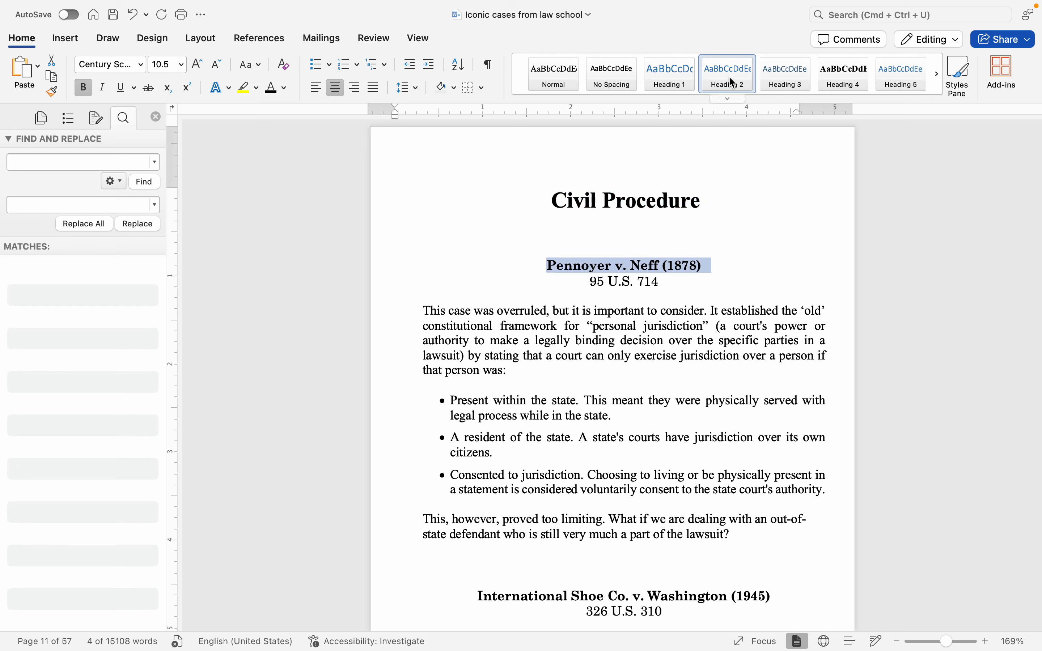
{"action": "left_click_drag", "start_coordinate": [721, 203], "coordinate": [478, 201]}
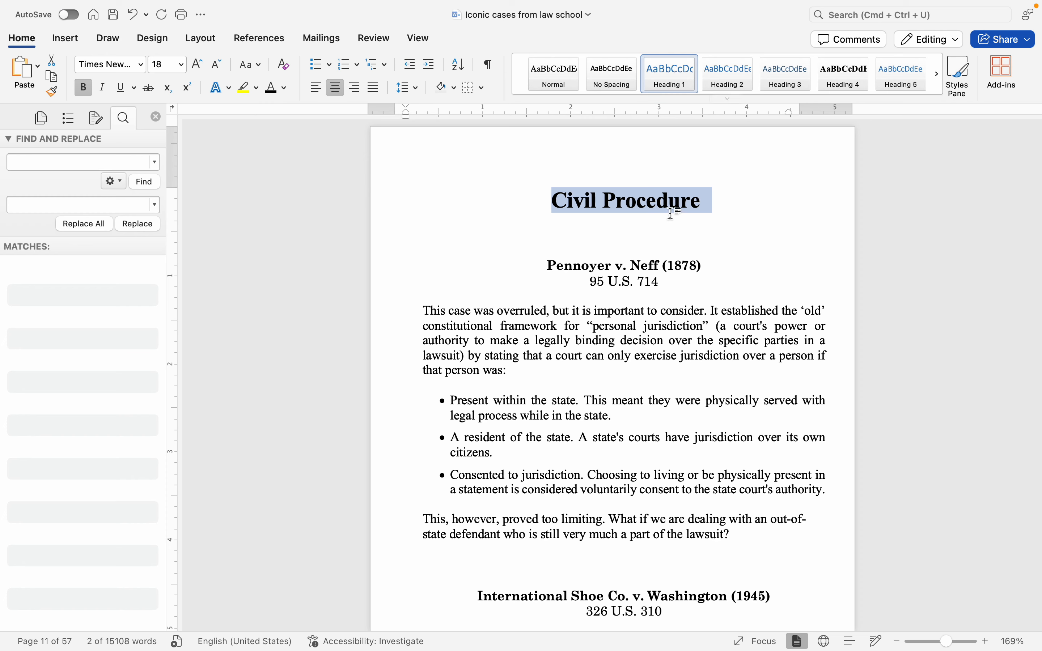
{"action": "left_click", "coordinate": [712, 267]}
{"action": "left_click", "coordinate": [543, 266], "text": "shift"}
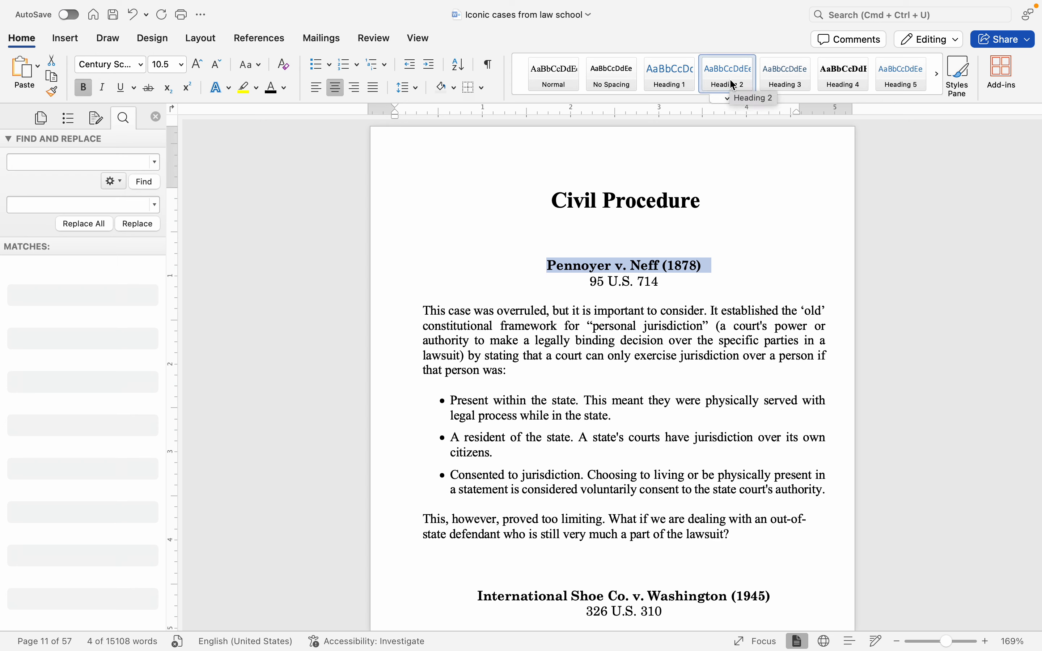
Step: Select all instances of the Heading 2 style in the document, and clear the selection
{"action": "left_click", "coordinate": [721, 266]}
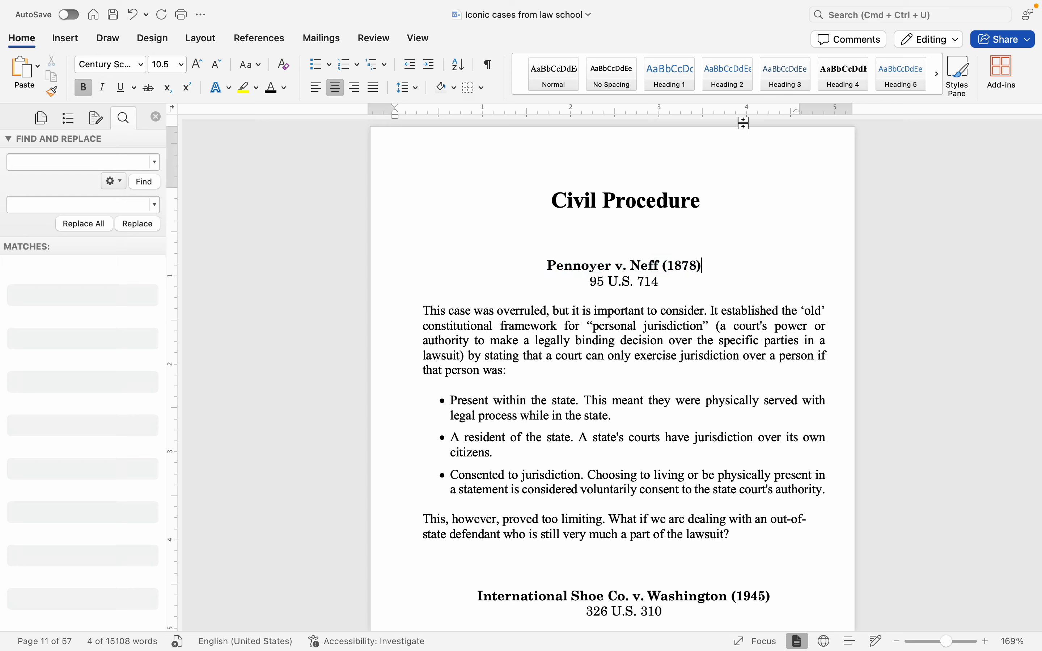
{"action": "right_click", "coordinate": [731, 78]}
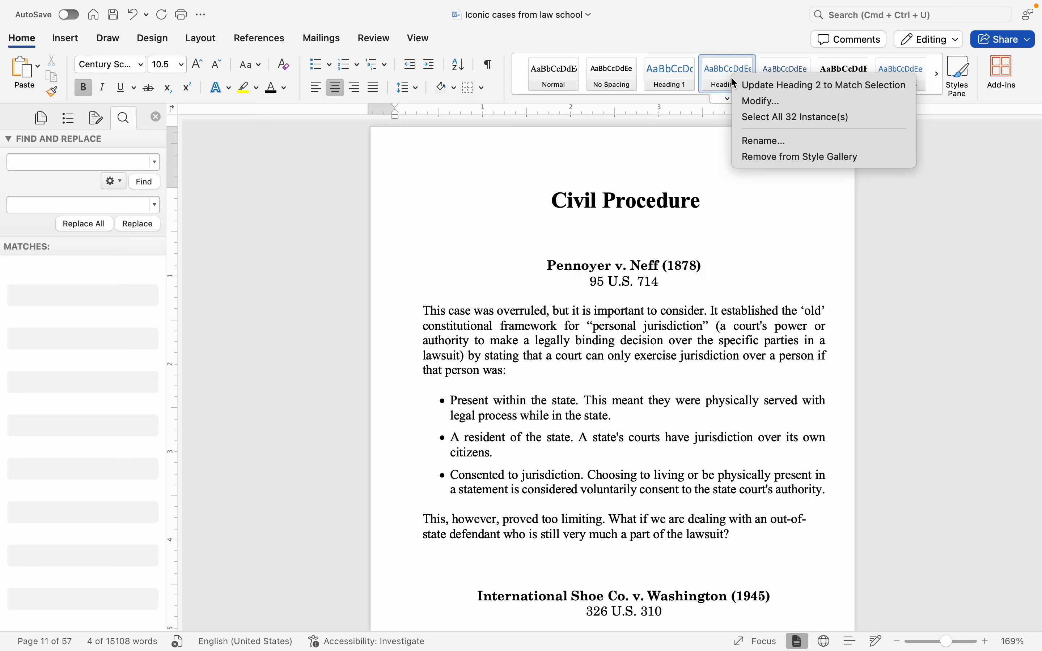
{"action": "left_click", "coordinate": [749, 116]}
{"action": "left_click", "coordinate": [704, 269]}
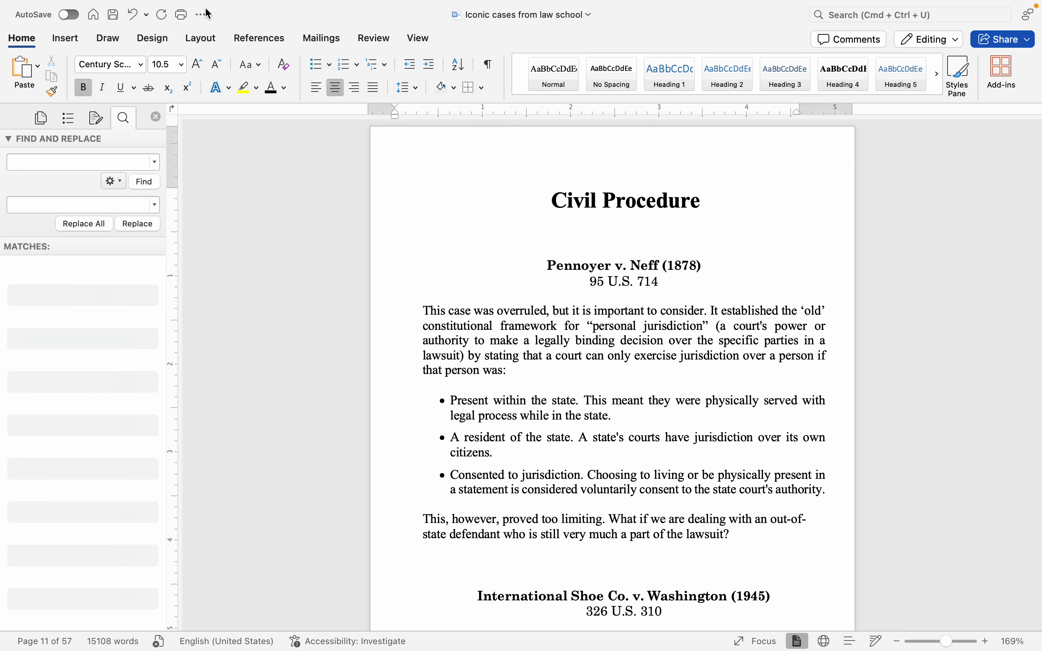
{"action": "mouse_move", "coordinate": [78, 5]}
{"action": "left_click", "coordinate": [728, 282]}
Step: Add several blank paragraphs before the section break after the Torts contents entries, showing the formatting marks only during the edit
{"action": "scroll", "coordinate": [728, 283], "scroll_direction": "up", "scroll_amount": 2}
{"action": "scroll", "coordinate": [727, 282], "scroll_direction": "up", "scroll_amount": 15}
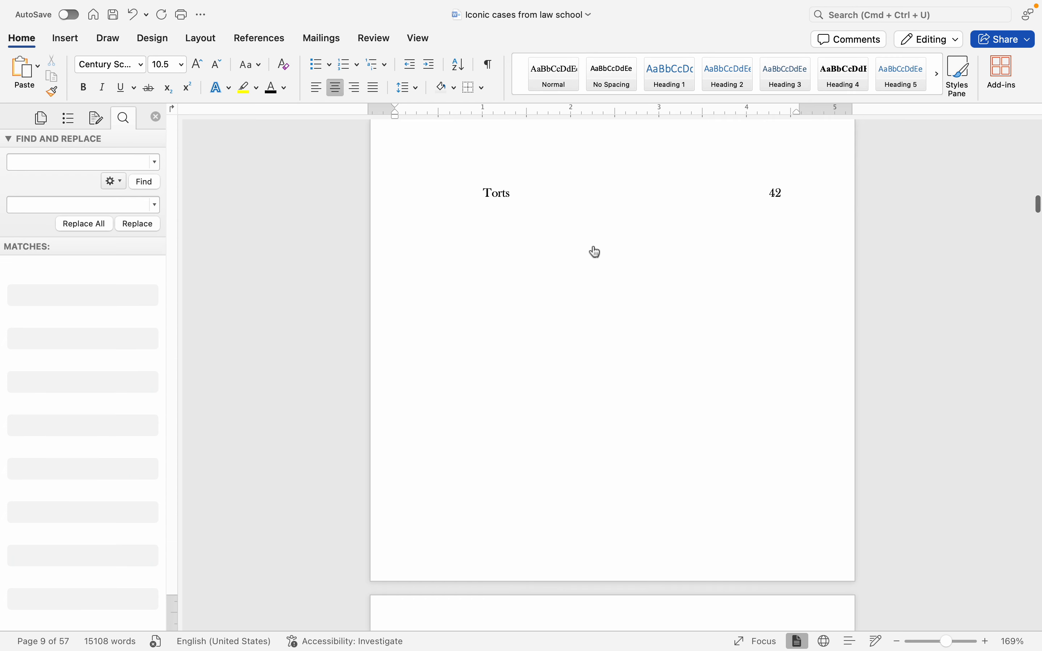
{"action": "left_click", "coordinate": [489, 67]}
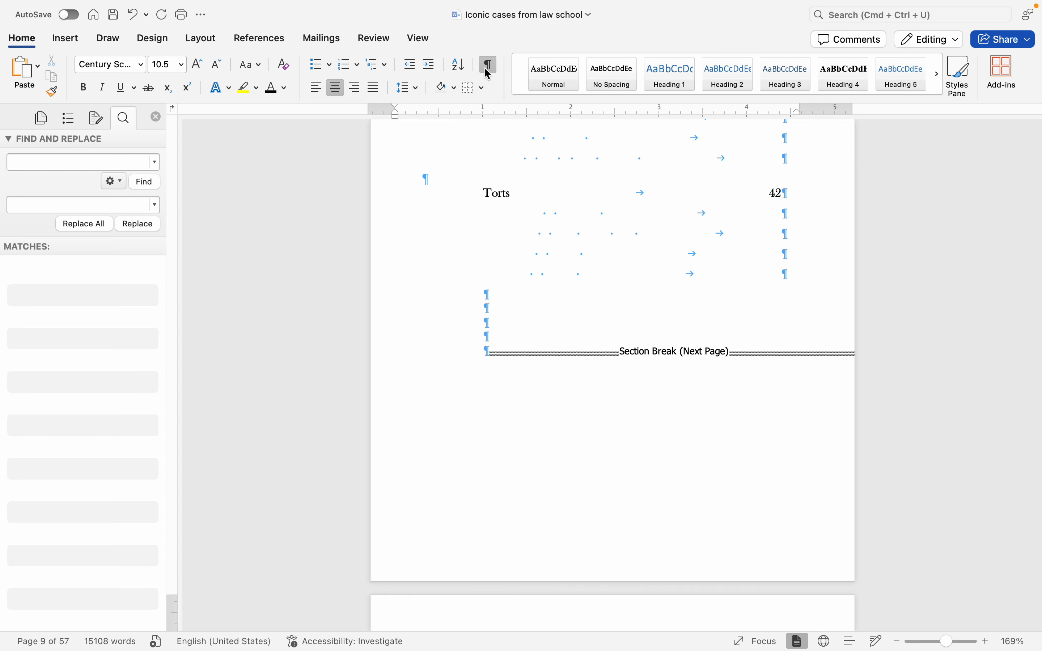
{"action": "left_click", "coordinate": [565, 318]}
{"action": "key", "text": "Return"}
{"action": "key", "text": "Return"}
{"action": "key", "text": "Return"}
{"action": "key", "text": "Return"}
{"action": "key", "text": "Return"}
{"action": "key", "text": "Return"}
{"action": "key", "text": "Return"}
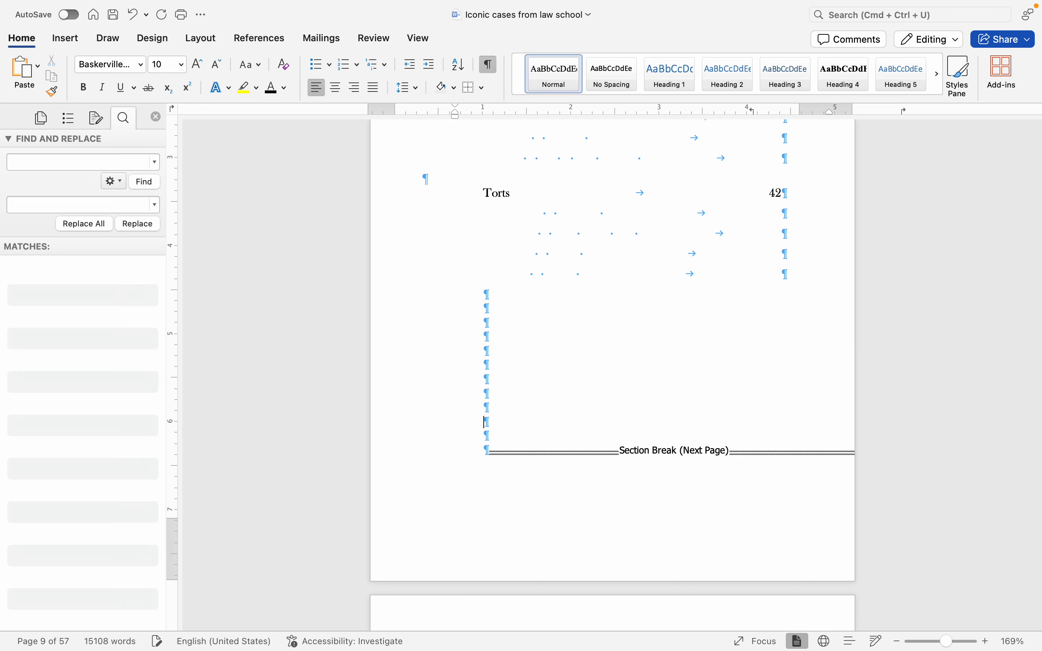
{"action": "left_click", "coordinate": [489, 66]}
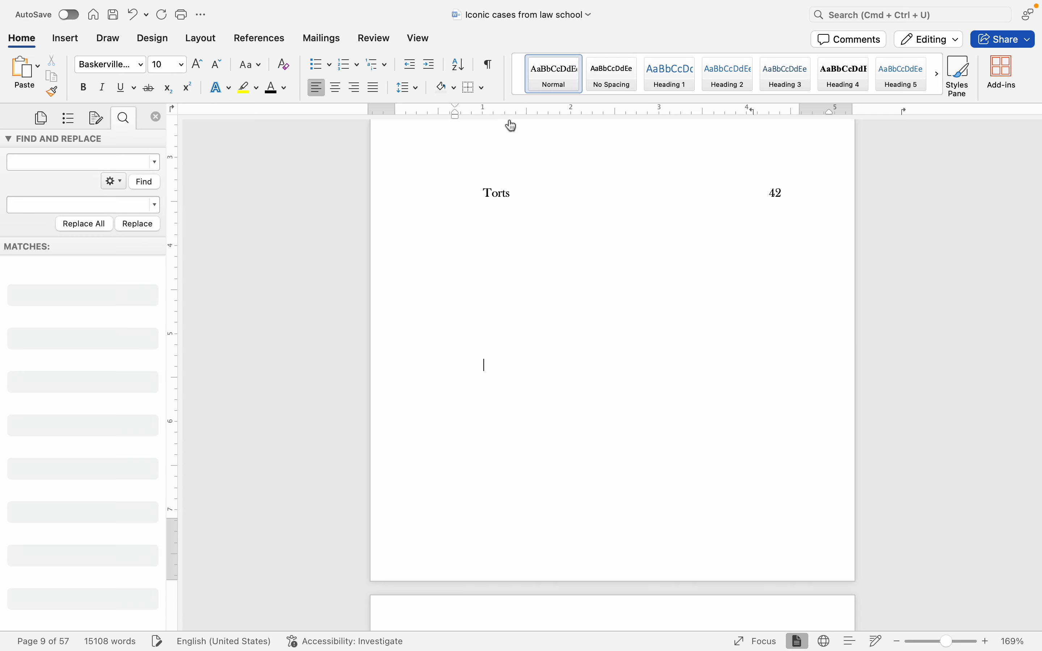
Step: Try a custom table of contents in the Distinctive format with the tab leader set to (none), and cancel it
{"action": "left_click", "coordinate": [68, 41]}
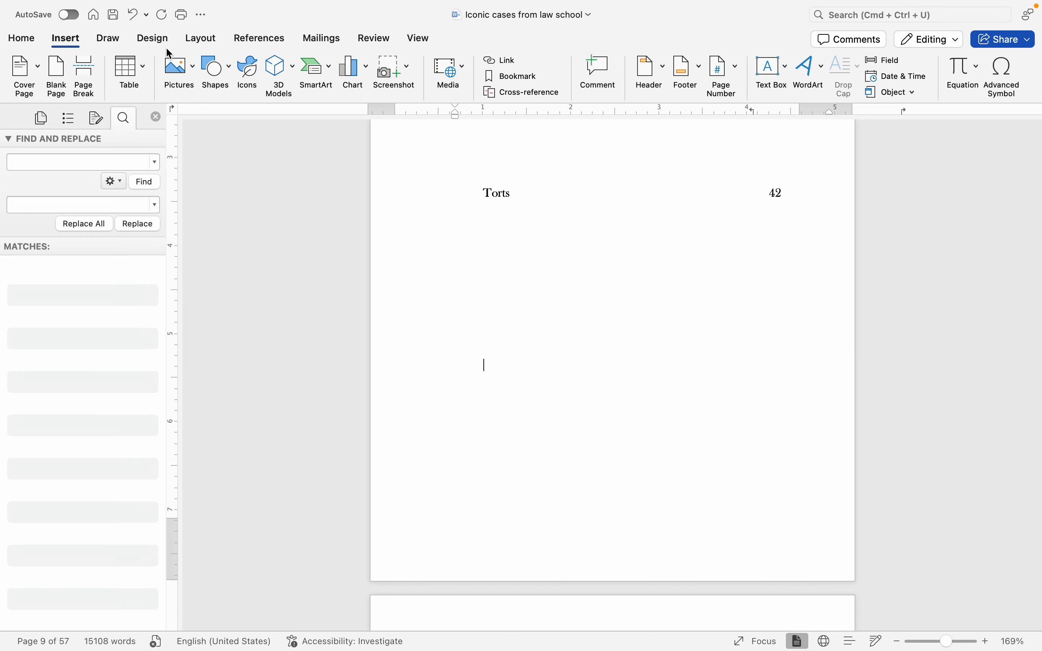
{"action": "left_click", "coordinate": [254, 41]}
{"action": "left_click", "coordinate": [25, 68]}
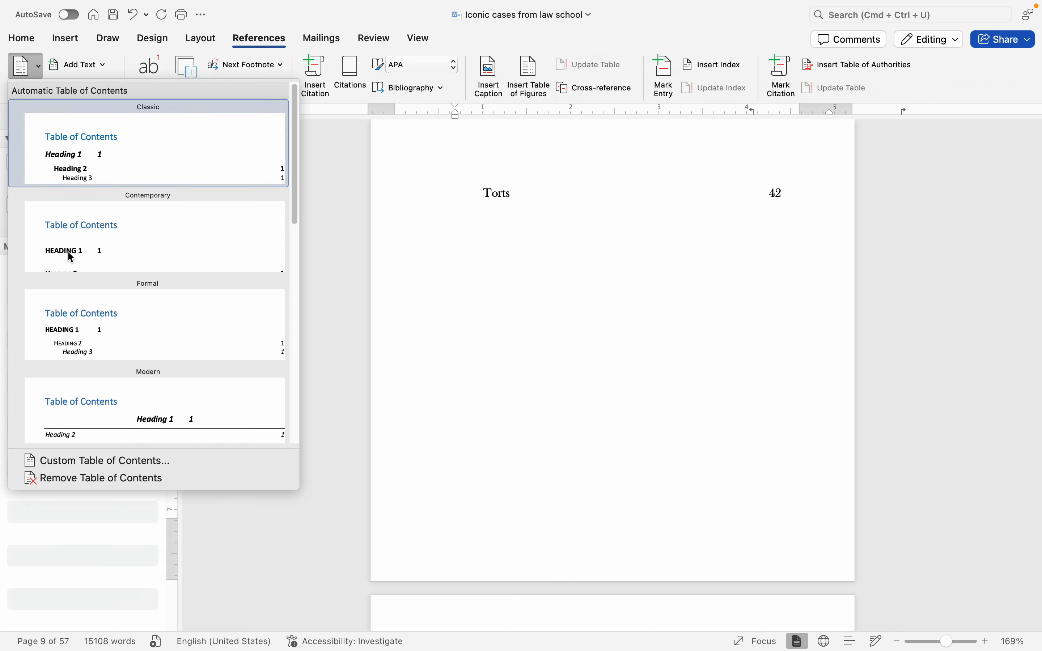
{"action": "left_click", "coordinate": [129, 461]}
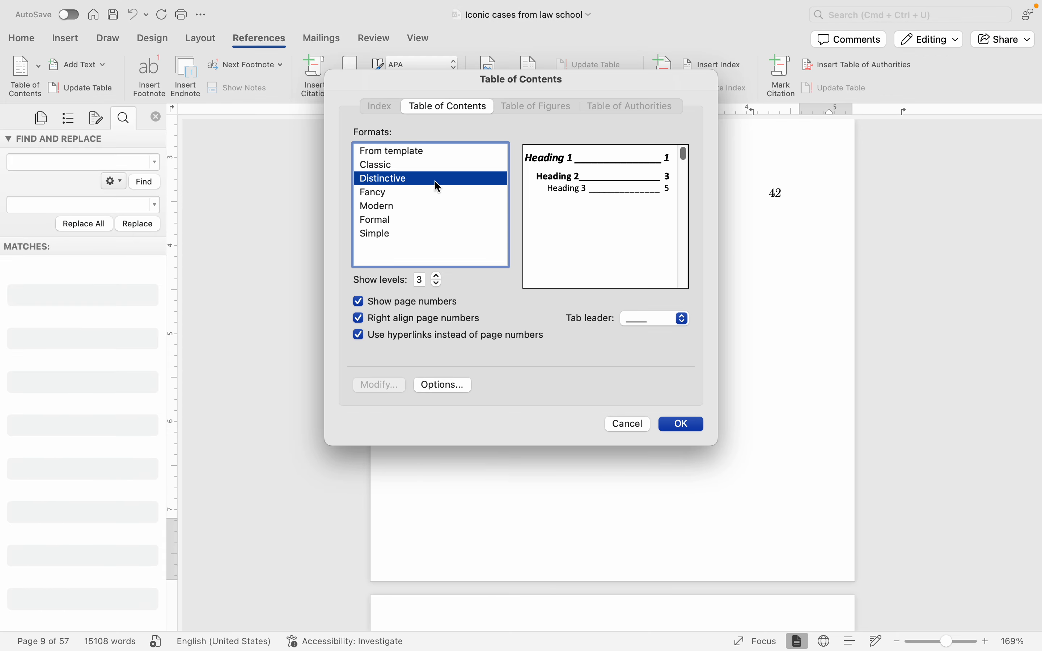
{"action": "left_click", "coordinate": [661, 313]}
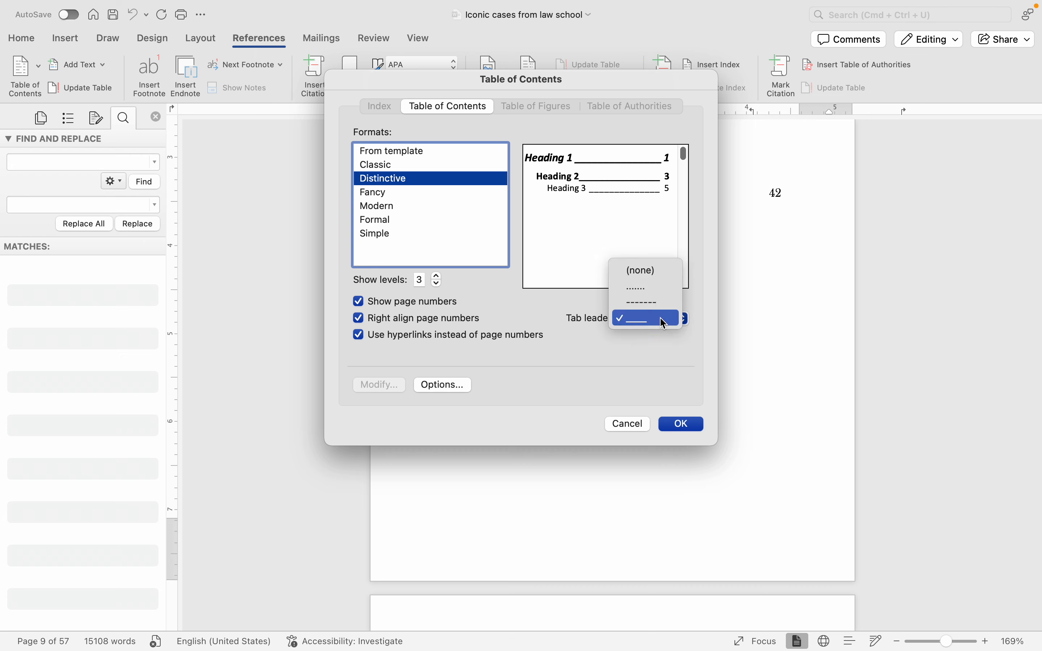
{"action": "left_click", "coordinate": [651, 274]}
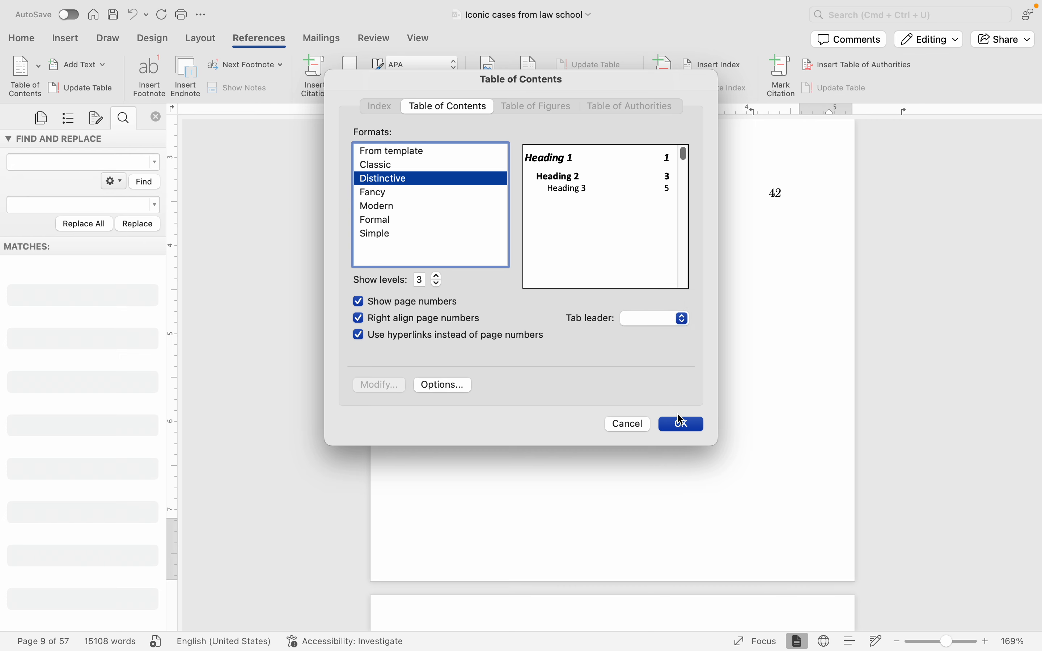
{"action": "left_click", "coordinate": [614, 420]}
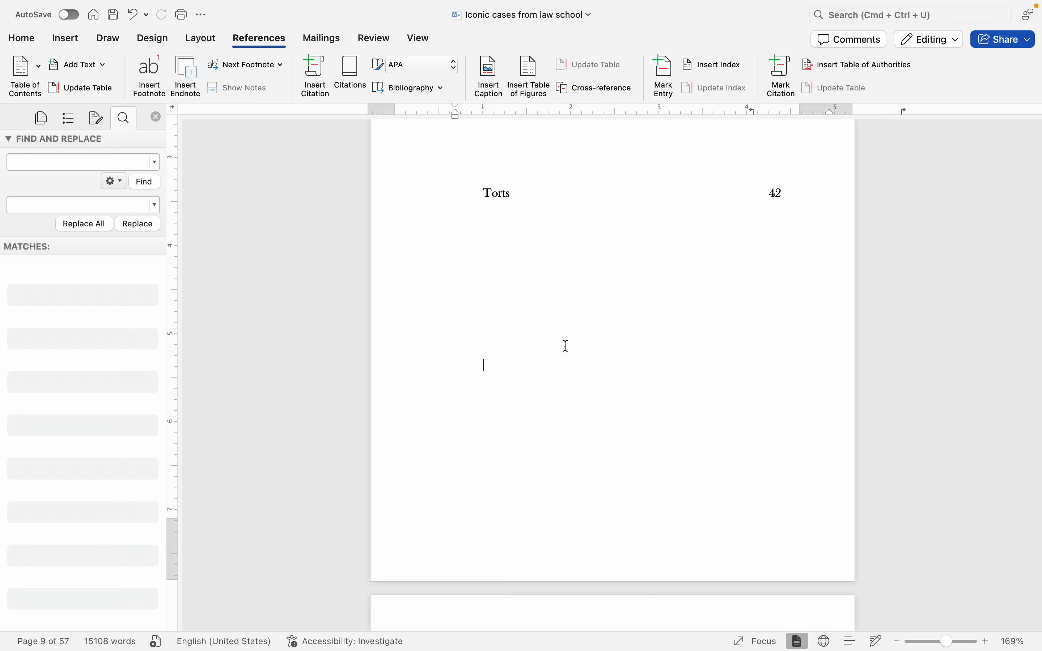
Step: Examine the contents pages around the Torts entry and the numbered formatting instructions that precede them
{"action": "scroll", "coordinate": [616, 343], "scroll_direction": "down", "scroll_amount": 1}
{"action": "left_click", "coordinate": [616, 343]}
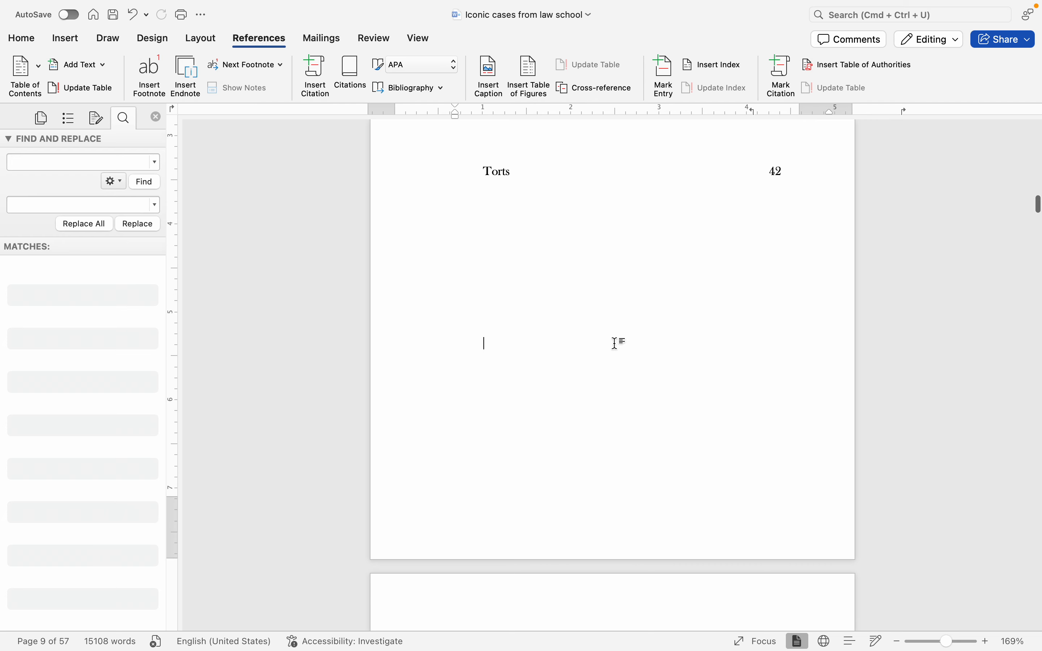
{"action": "scroll", "coordinate": [616, 344], "scroll_direction": "up", "scroll_amount": 2}
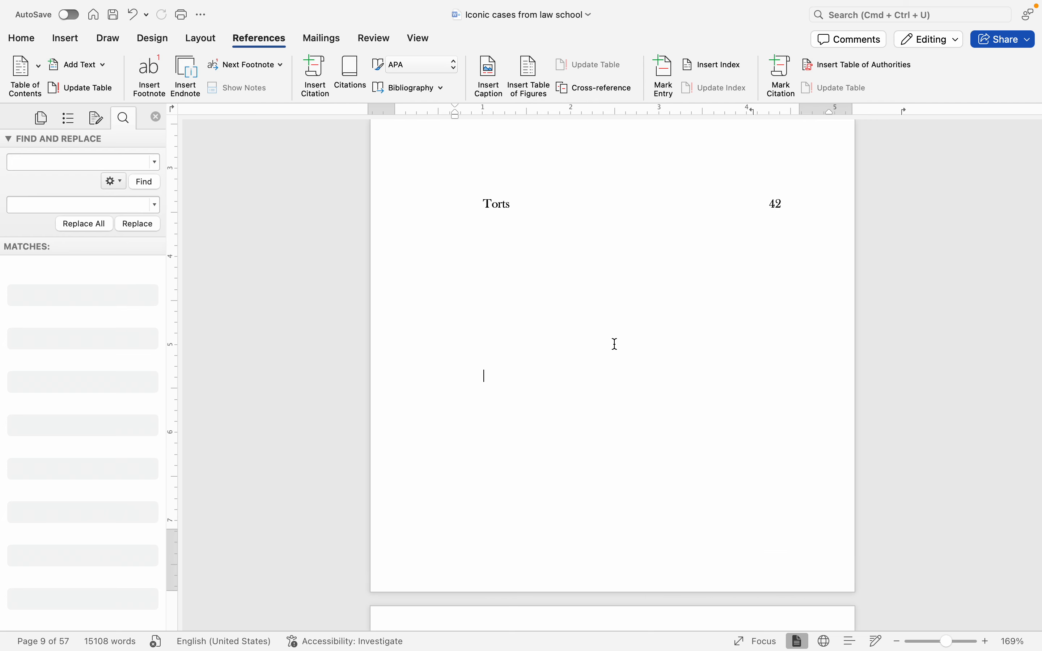
{"action": "scroll", "coordinate": [617, 344], "scroll_direction": "up", "scroll_amount": 3}
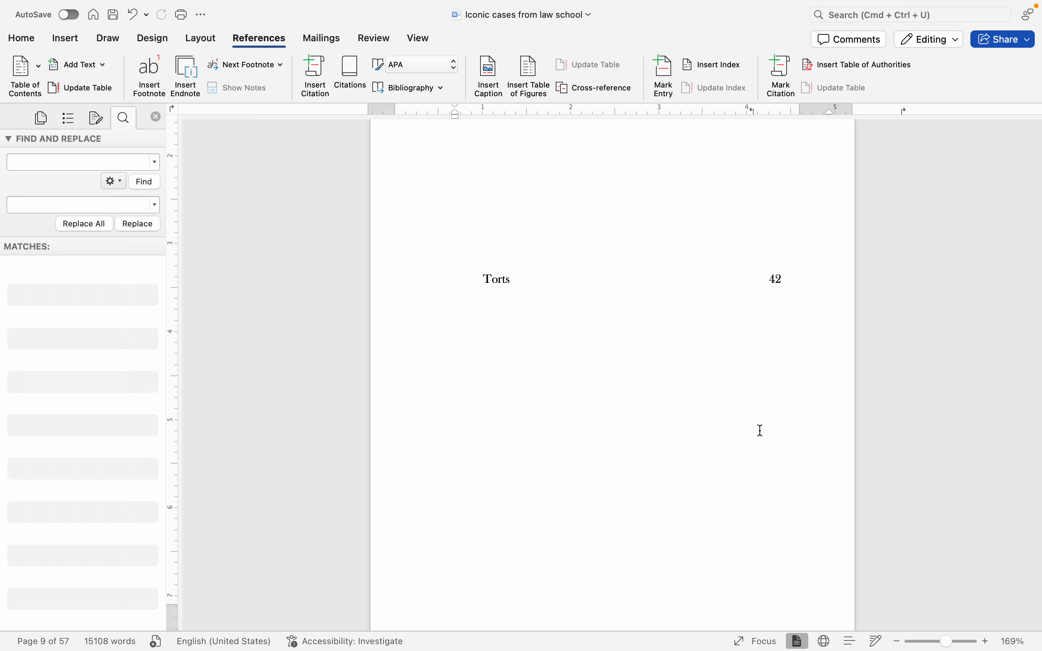
{"action": "scroll", "coordinate": [807, 428], "scroll_direction": "down", "scroll_amount": 10}
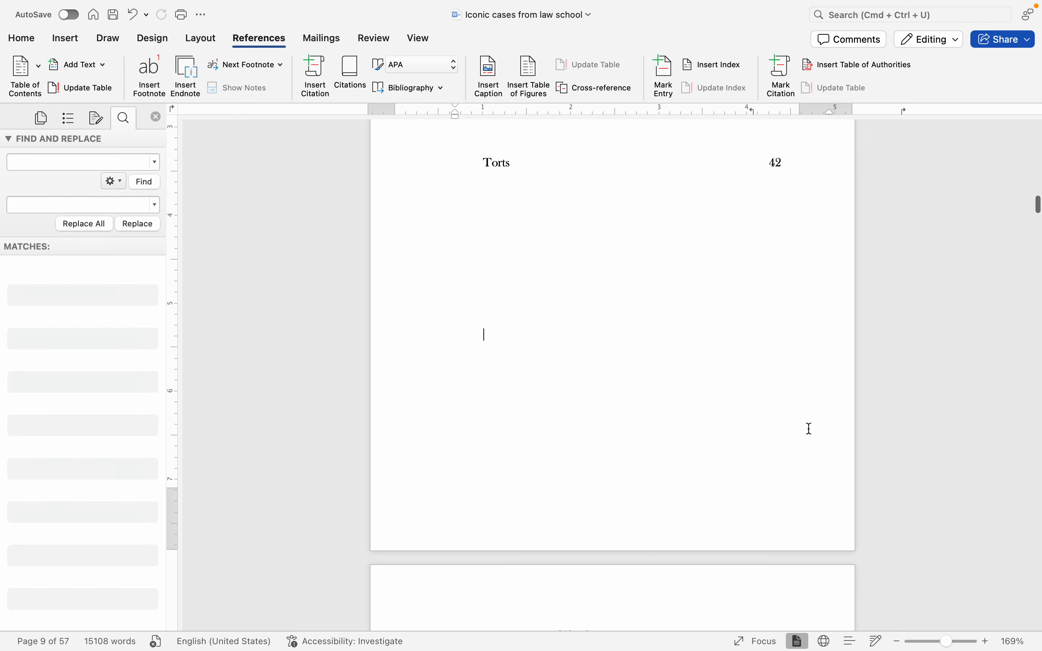
{"action": "scroll", "coordinate": [809, 428], "scroll_direction": "up", "scroll_amount": 15}
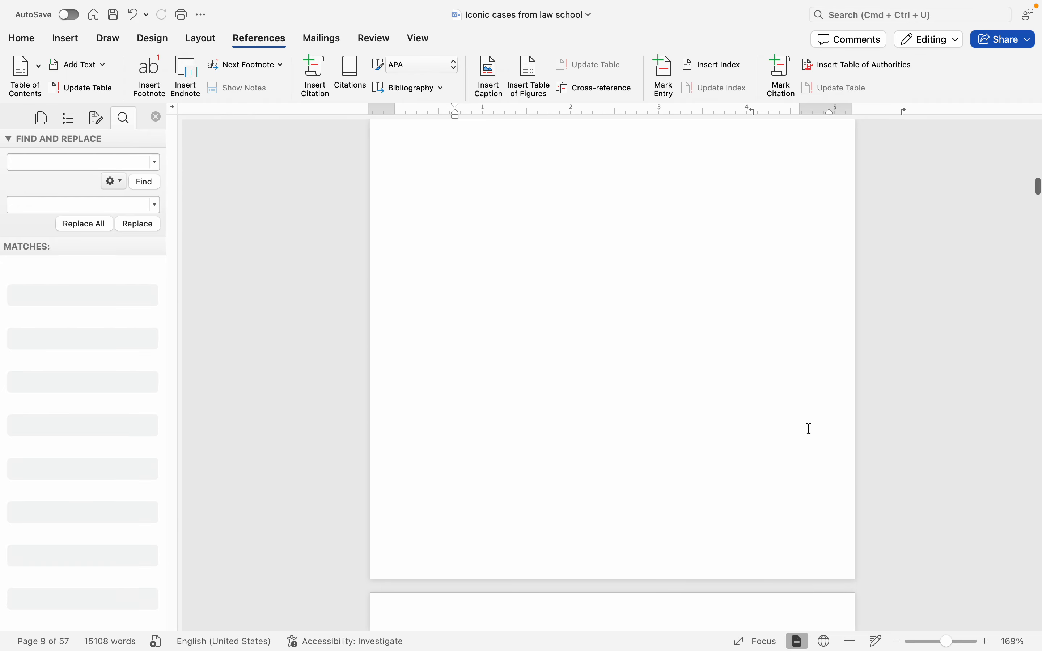
{"action": "scroll", "coordinate": [809, 428], "scroll_direction": "up", "scroll_amount": 5}
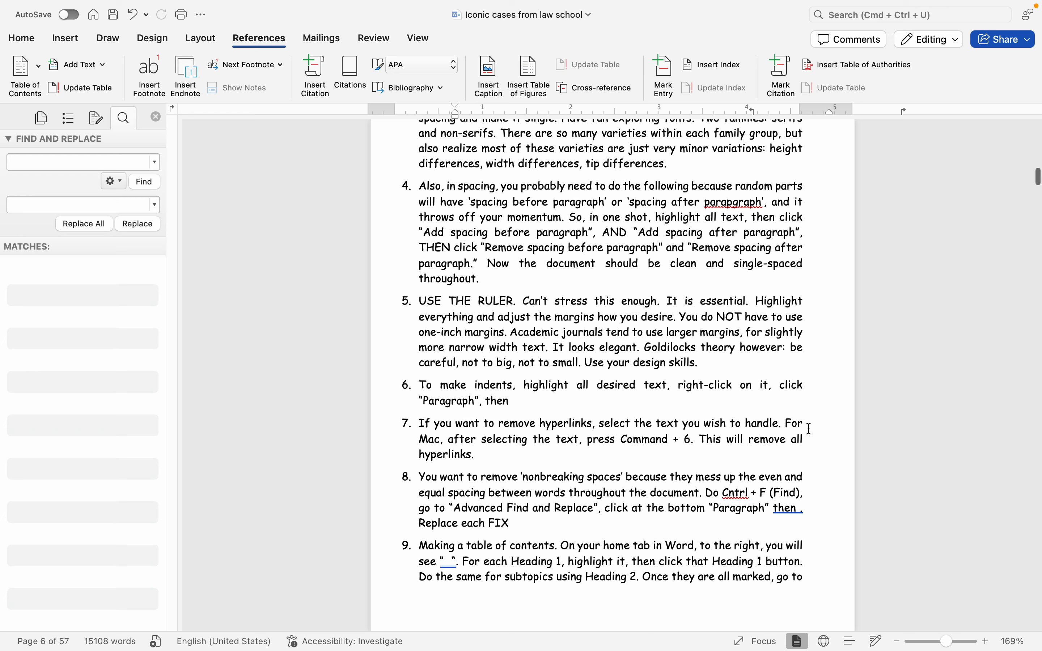
{"action": "scroll", "coordinate": [809, 428], "scroll_direction": "down", "scroll_amount": 8}
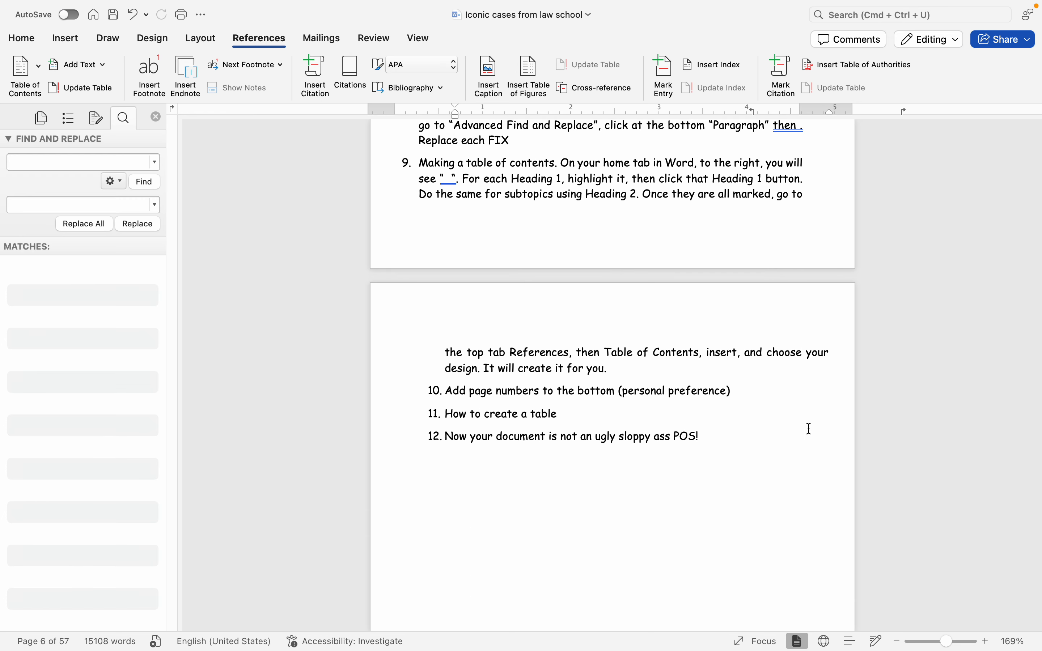
{"action": "scroll", "coordinate": [809, 428], "scroll_direction": "down", "scroll_amount": 10}
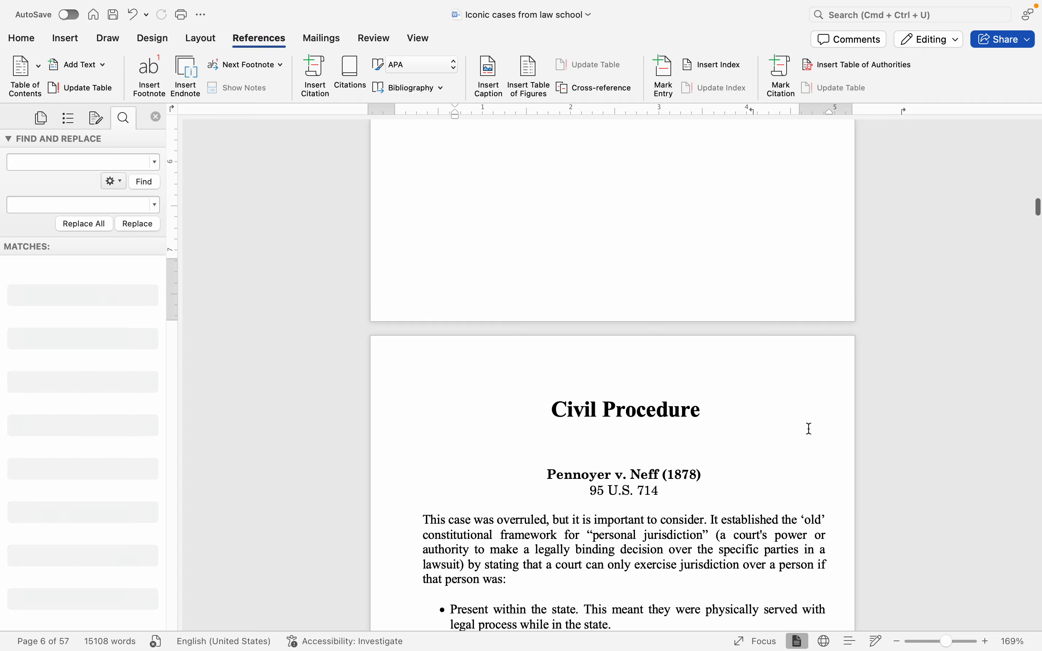
{"action": "scroll", "coordinate": [809, 428], "scroll_direction": "up", "scroll_amount": 5}
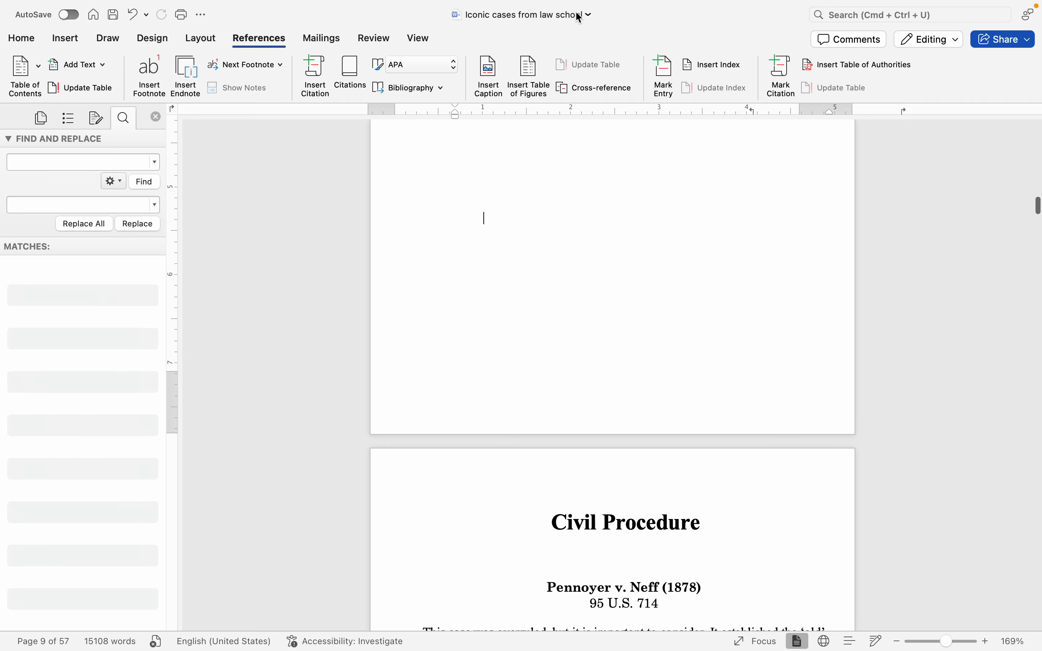
{"action": "left_click", "coordinate": [19, 43]}
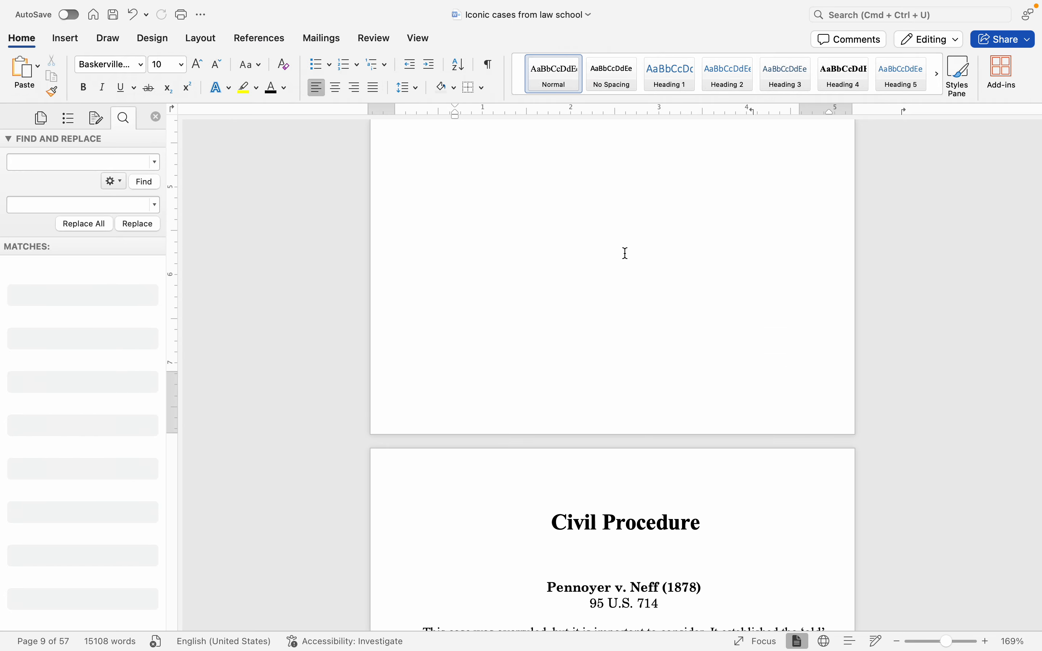
{"action": "scroll", "coordinate": [628, 252], "scroll_direction": "up", "scroll_amount": 2}
{"action": "scroll", "coordinate": [629, 251], "scroll_direction": "down", "scroll_amount": 15}
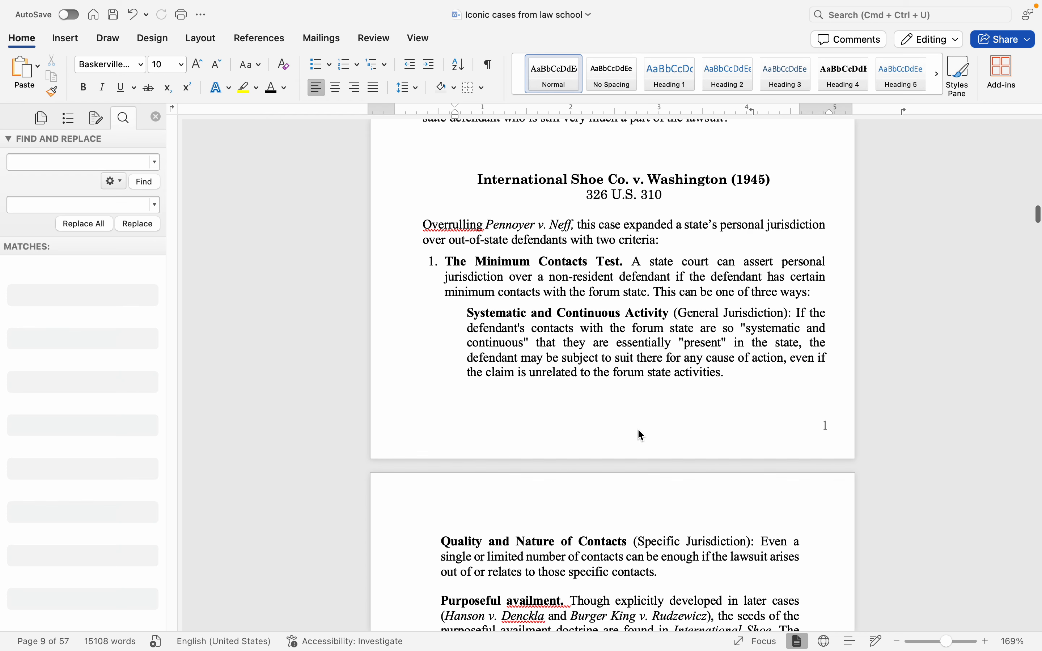
{"action": "left_click", "coordinate": [637, 428]}
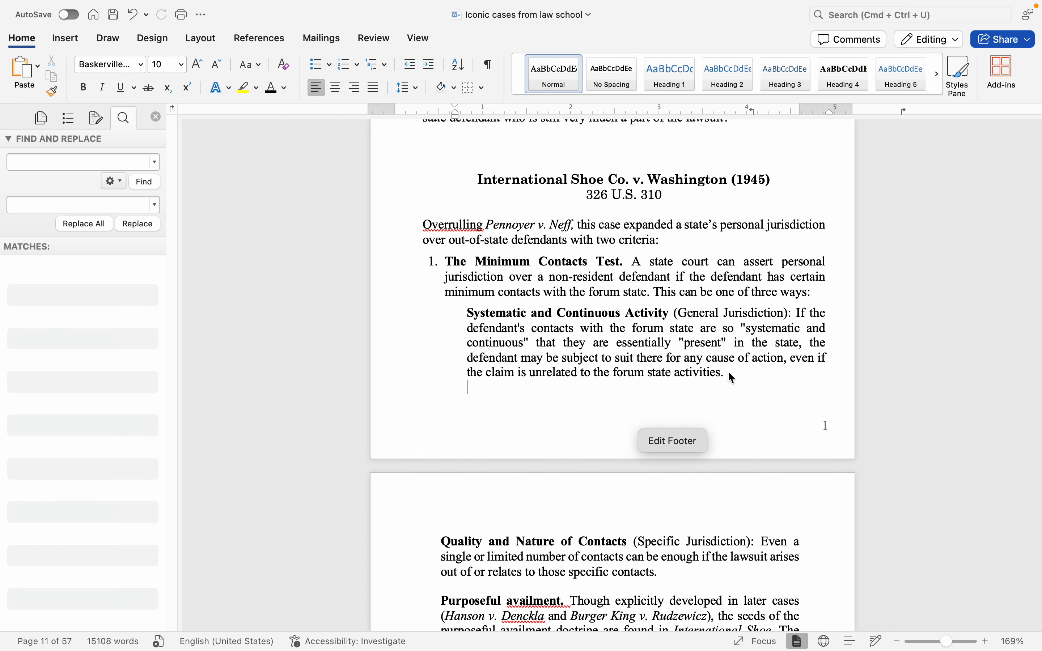
{"action": "left_click", "coordinate": [752, 381]}
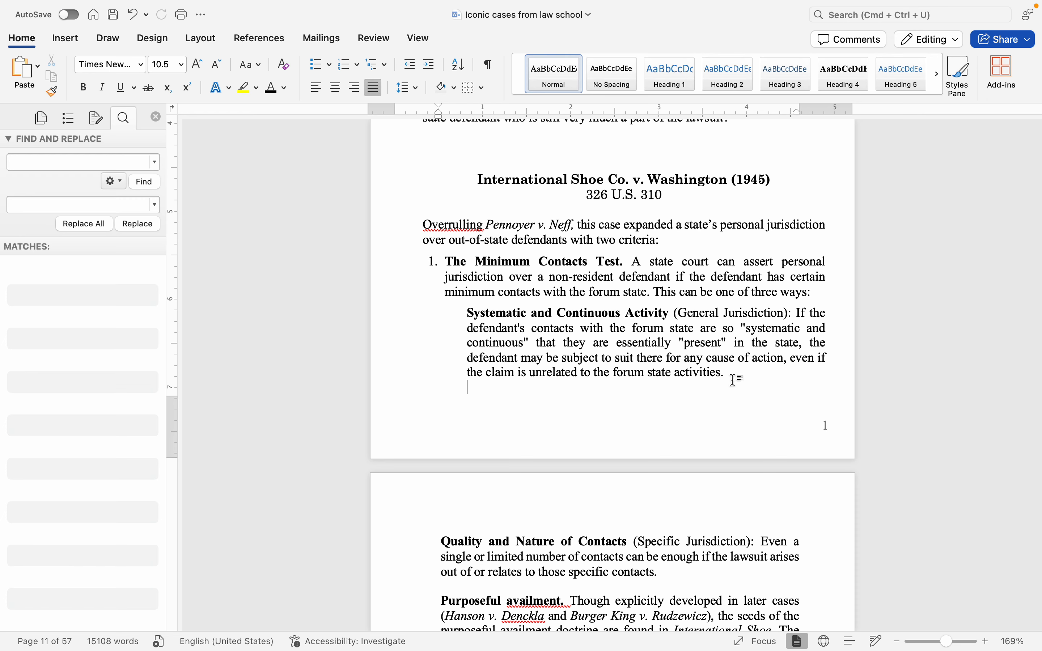
Step: Review the numbered formatting instructions again, and examine the paragraph layout of the International Shoe case pages
{"action": "scroll", "coordinate": [733, 379], "scroll_direction": "up", "scroll_amount": 20}
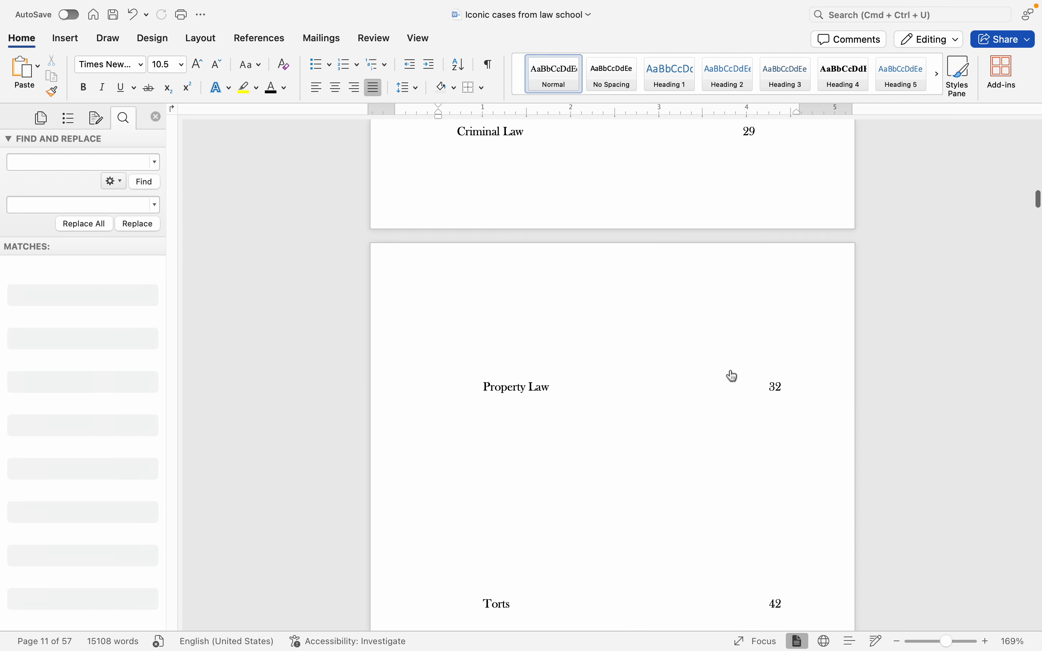
{"action": "scroll", "coordinate": [733, 375], "scroll_direction": "up", "scroll_amount": 20}
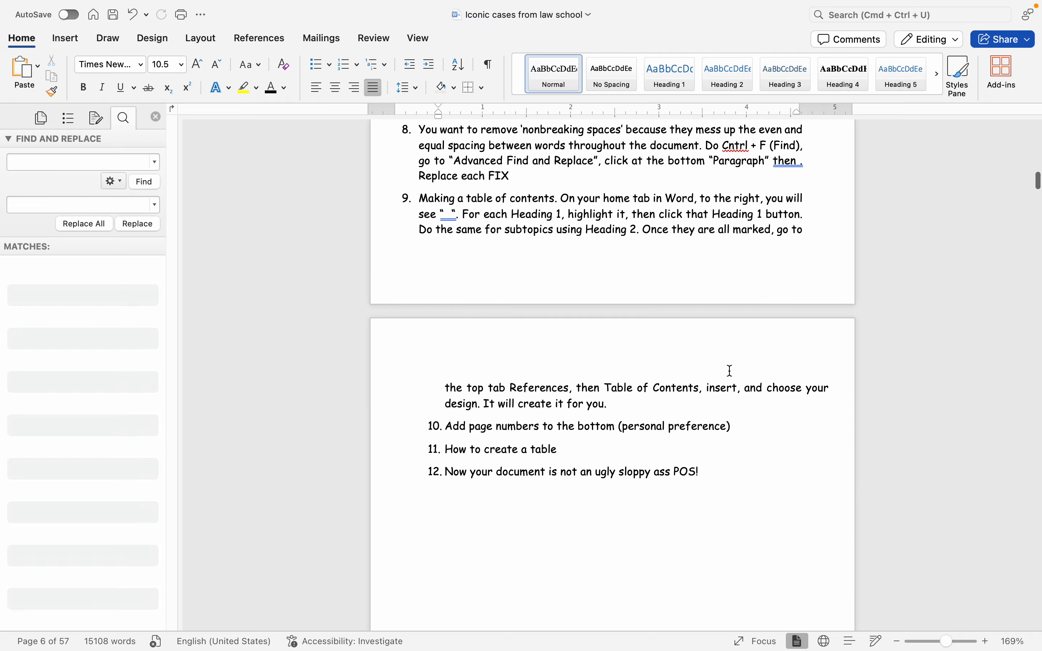
{"action": "scroll", "coordinate": [732, 371], "scroll_direction": "up", "scroll_amount": 6}
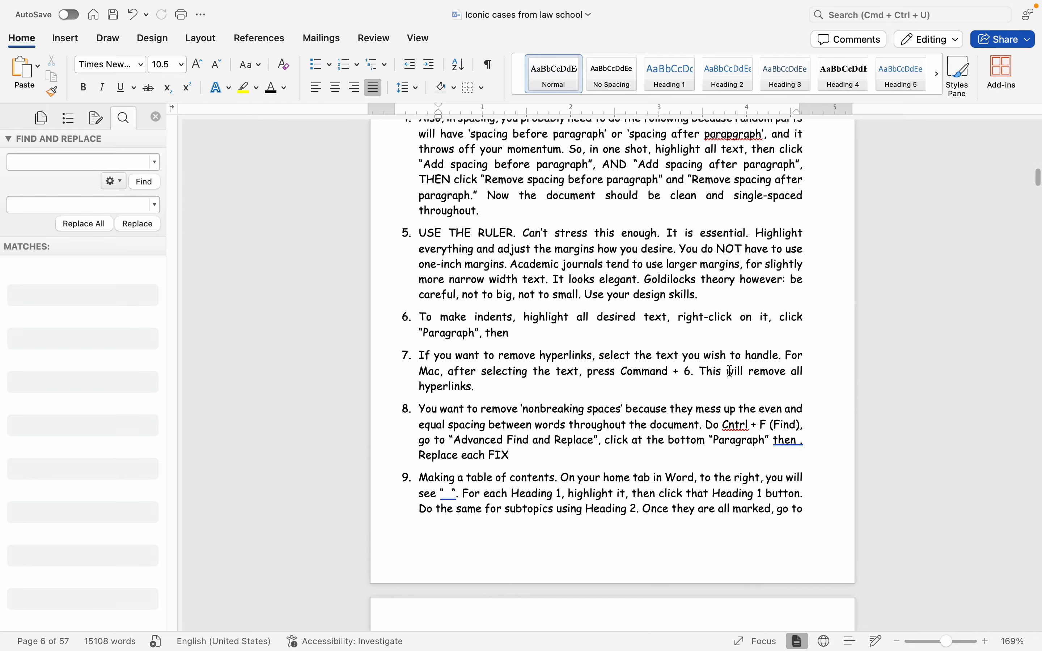
{"action": "scroll", "coordinate": [731, 371], "scroll_direction": "up", "scroll_amount": 2}
{"action": "scroll", "coordinate": [732, 372], "scroll_direction": "down", "scroll_amount": 12}
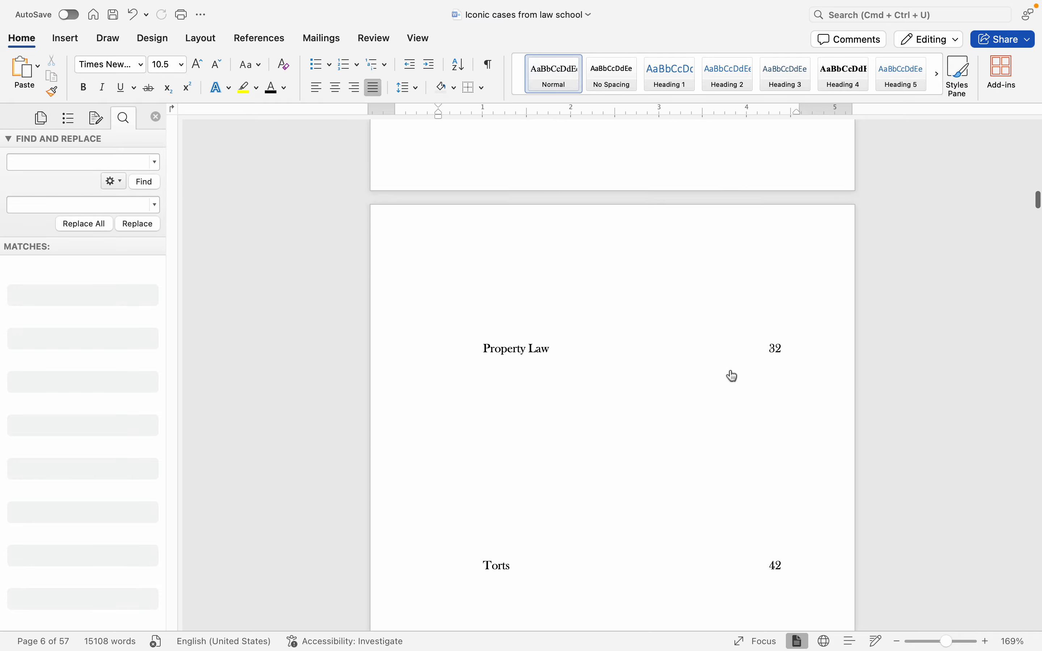
{"action": "scroll", "coordinate": [732, 374], "scroll_direction": "down", "scroll_amount": 20}
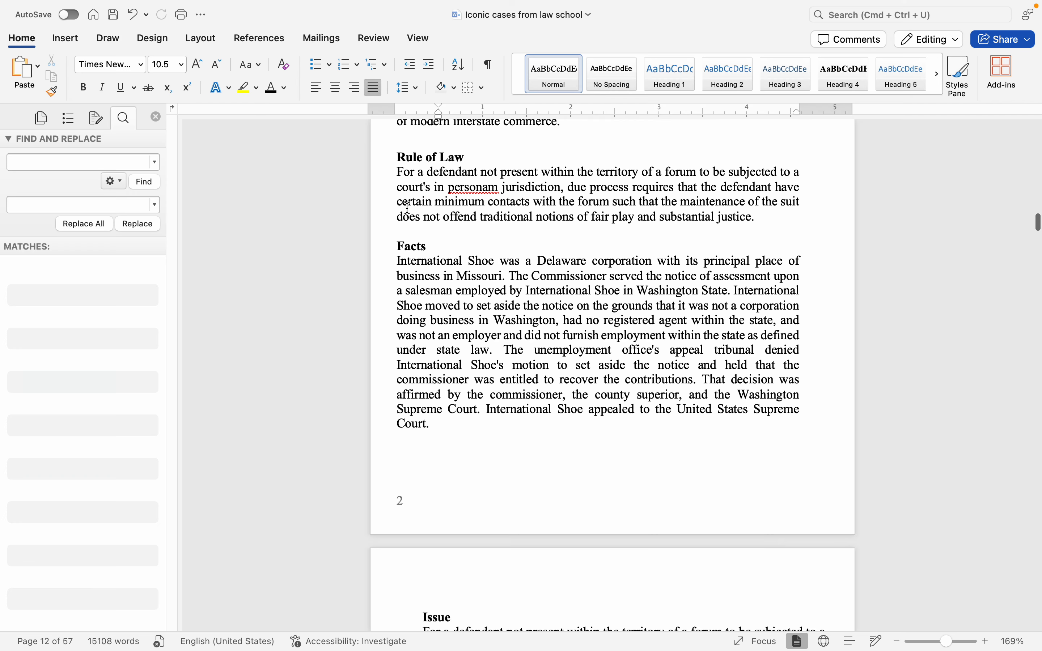
{"action": "scroll", "coordinate": [433, 237], "scroll_direction": "down", "scroll_amount": 15}
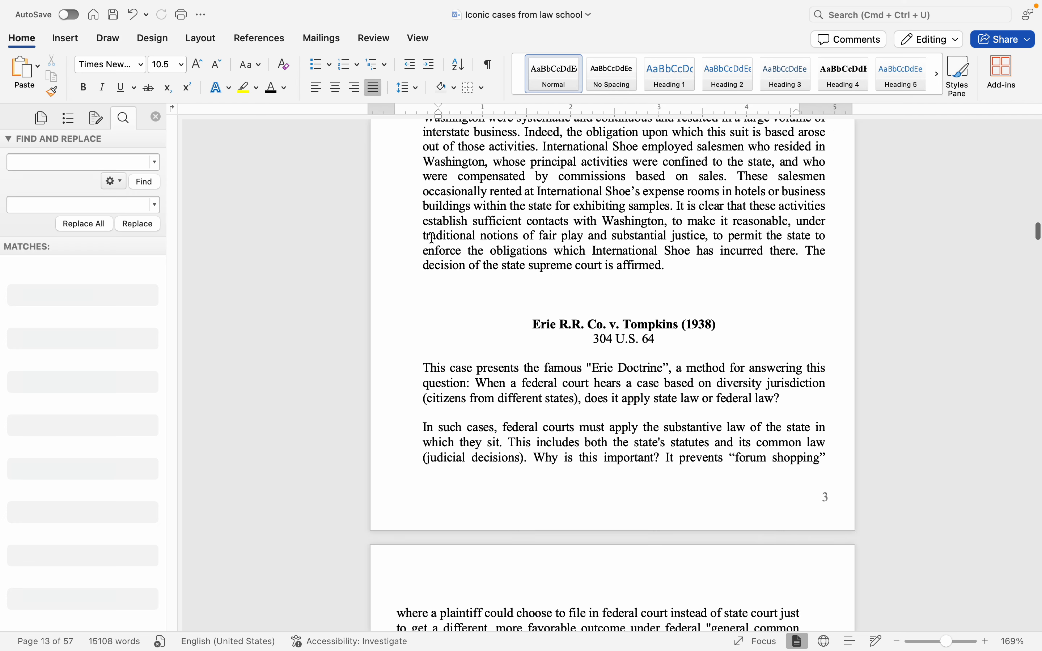
{"action": "scroll", "coordinate": [432, 237], "scroll_direction": "up", "scroll_amount": 6}
{"action": "scroll", "coordinate": [453, 254], "scroll_direction": "down", "scroll_amount": 2}
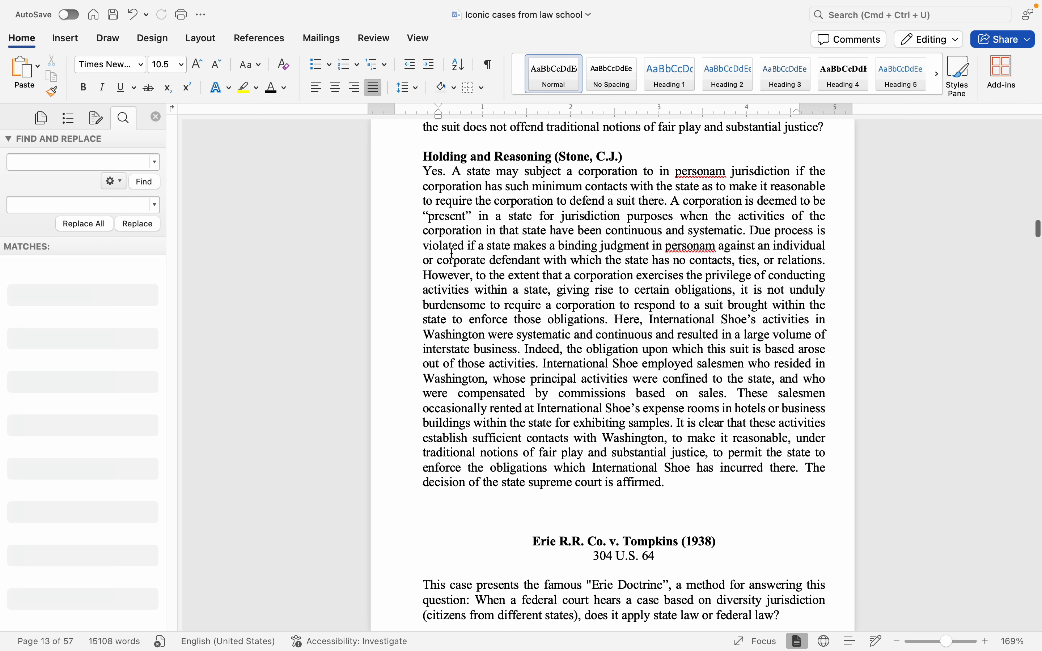
{"action": "scroll", "coordinate": [541, 324], "scroll_direction": "up", "scroll_amount": 3}
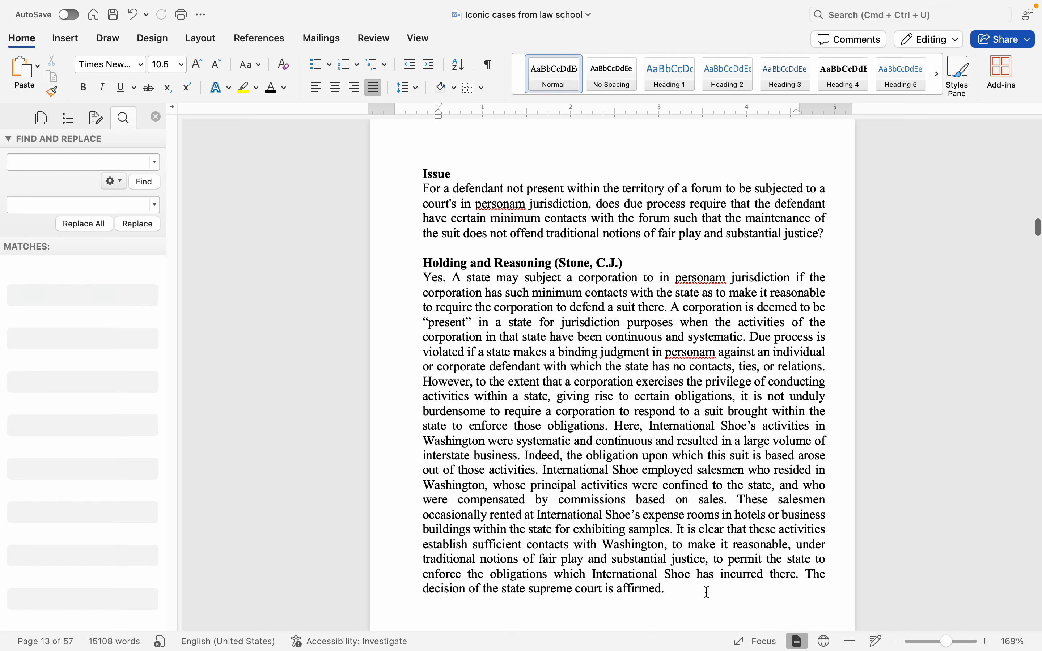
Step: Try a 0.15" first-line indent on the Issue and Holding and Reasoning paragraphs, cancel it, and clear the selection
{"action": "left_click_drag", "start_coordinate": [707, 592], "coordinate": [364, 186]}
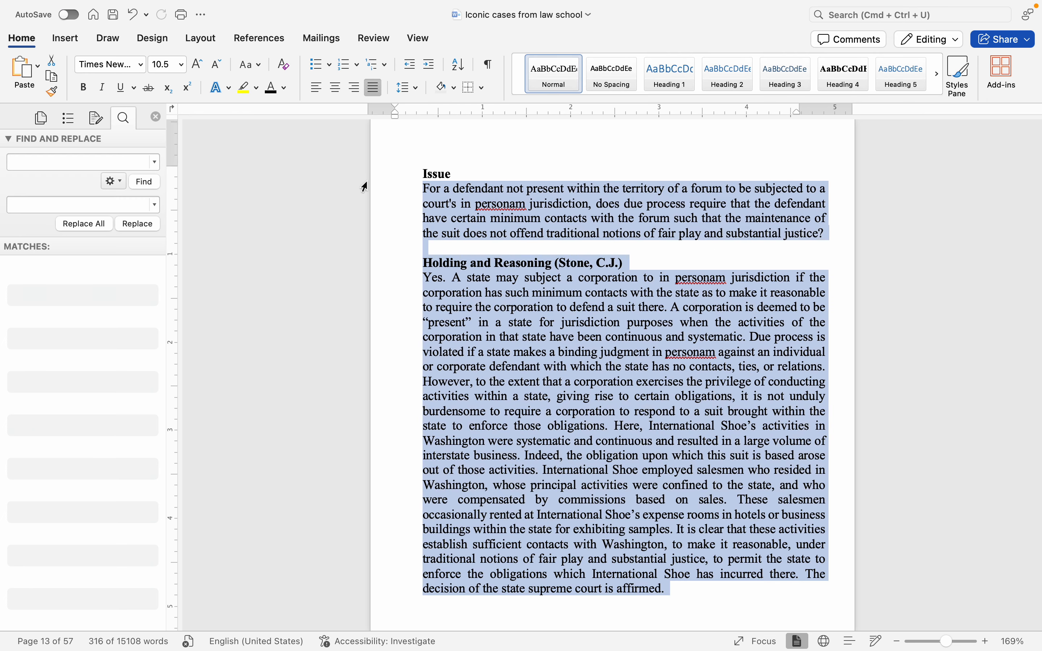
{"action": "key", "text": "Right"}
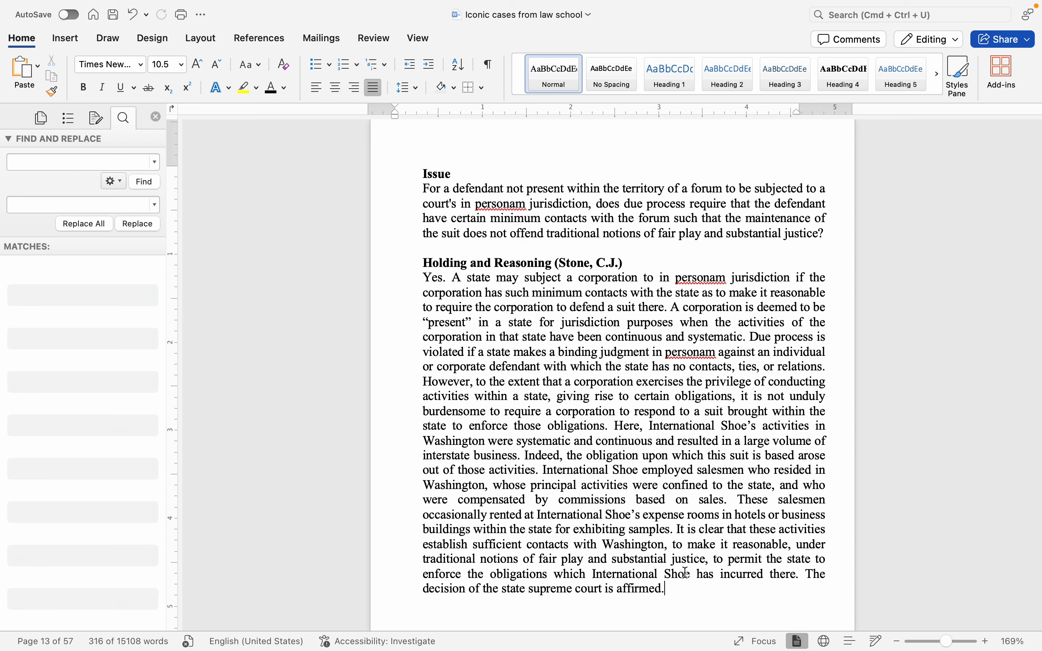
{"action": "left_click_drag", "start_coordinate": [666, 589], "coordinate": [430, 181]}
{"action": "right_click", "coordinate": [443, 205]}
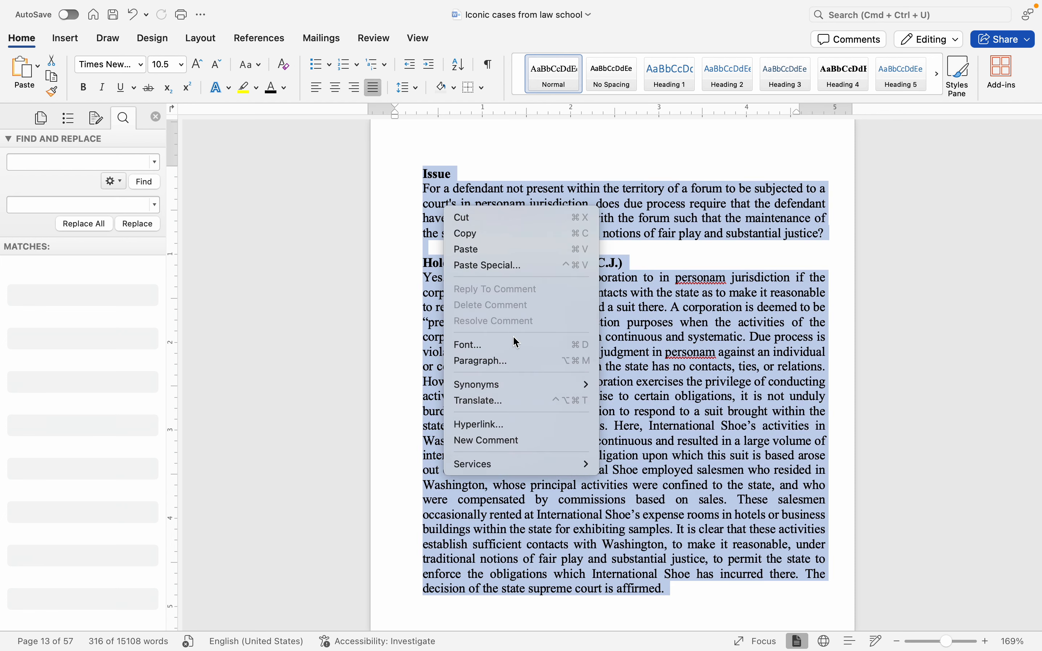
{"action": "left_click", "coordinate": [519, 361]}
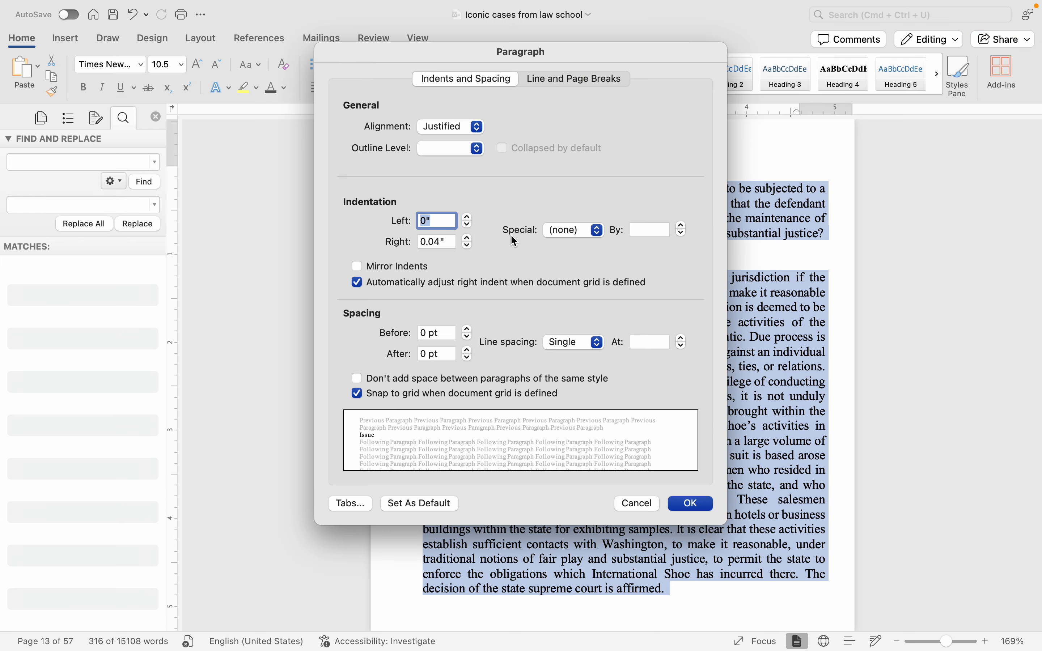
{"action": "left_click", "coordinate": [559, 230]}
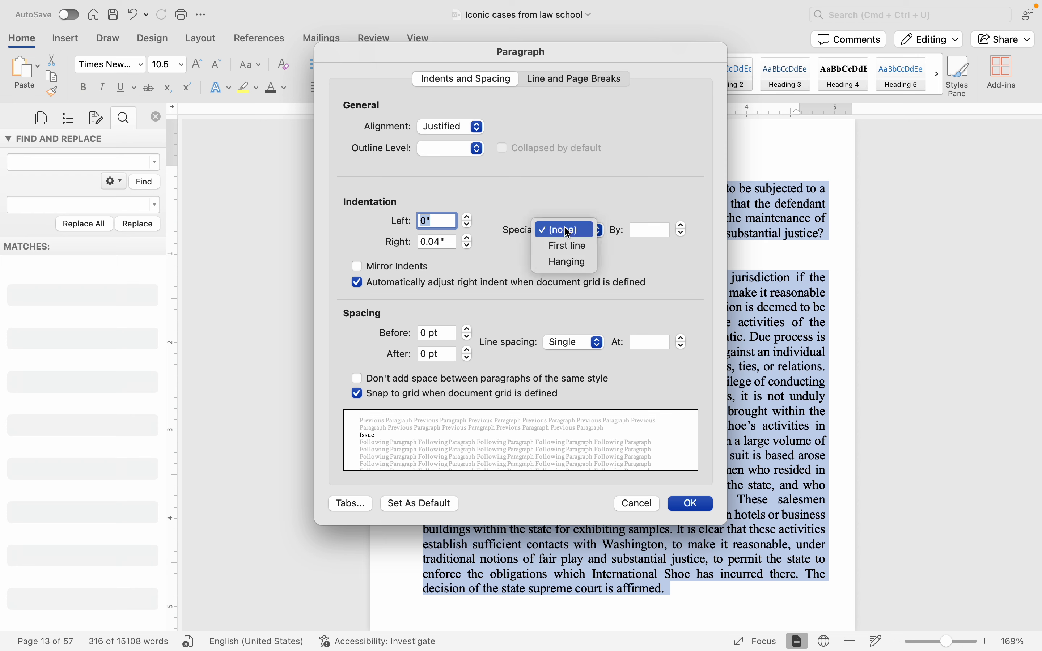
{"action": "left_click", "coordinate": [569, 252]}
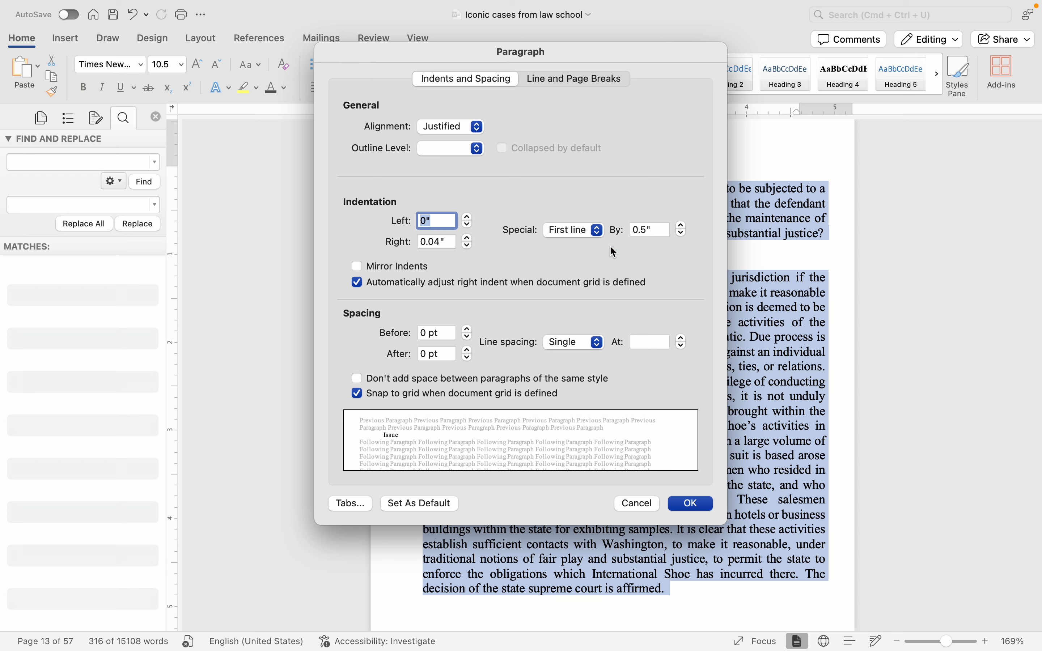
{"action": "left_click", "coordinate": [655, 233]}
{"action": "key", "text": "super+a"}
{"action": "key", "text": "BackSpace"}
{"action": "type", "text": ".1"}
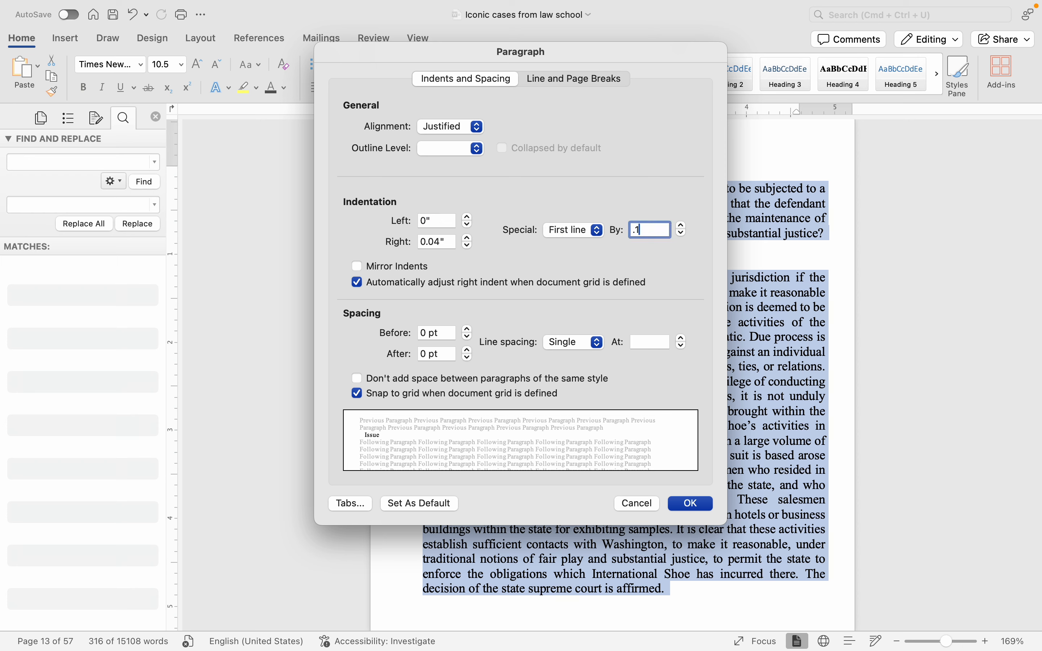
{"action": "type", "text": "5"}
{"action": "left_click", "coordinate": [631, 503]}
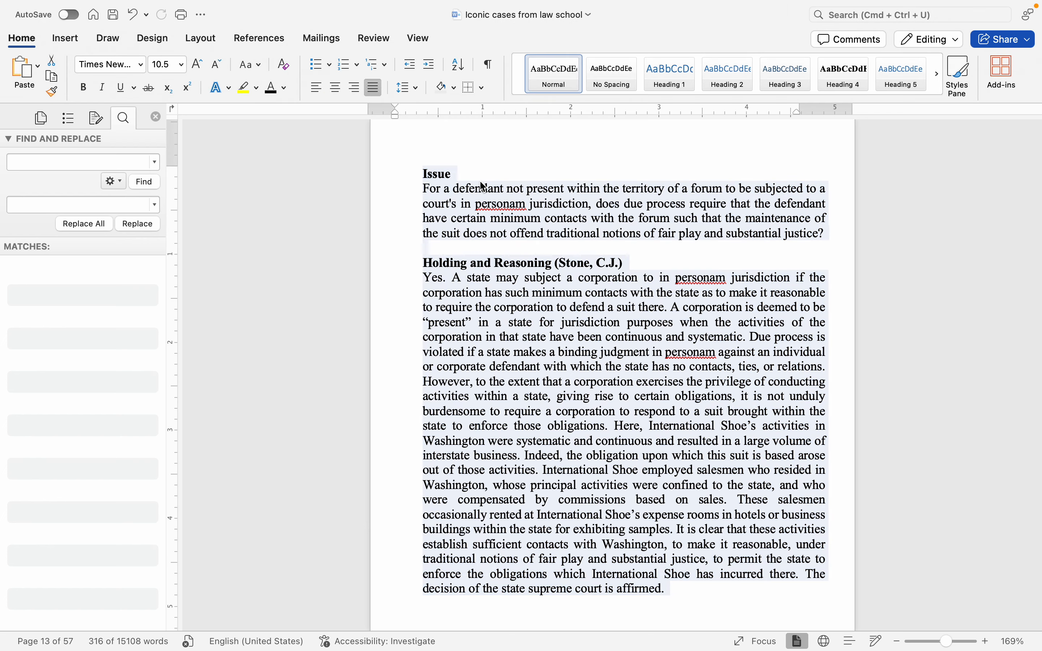
{"action": "left_click", "coordinate": [461, 249]}
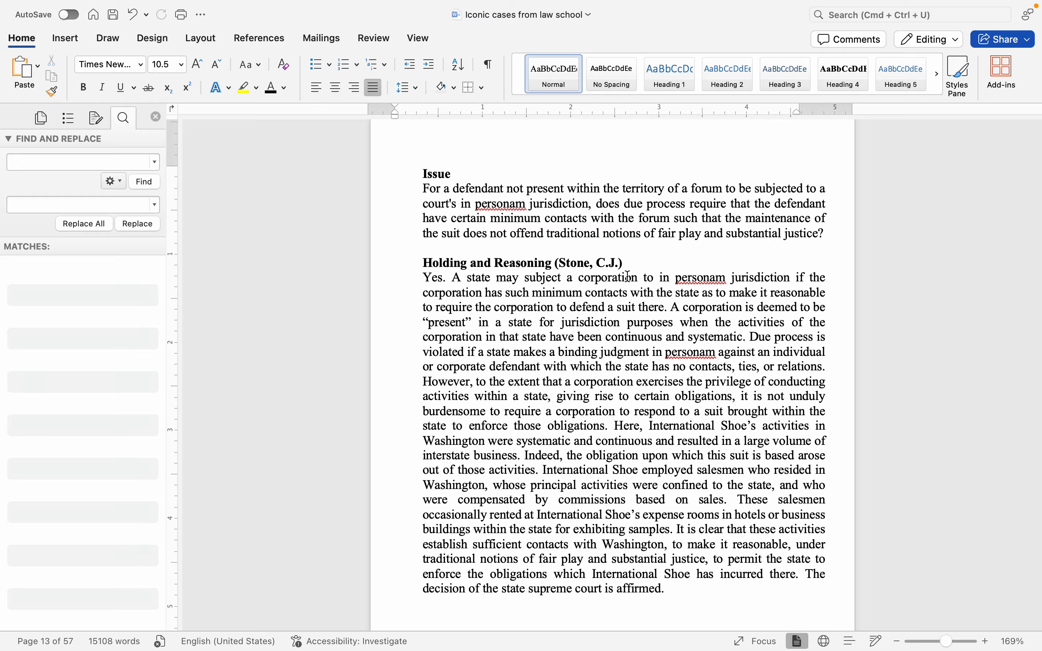
Step: Place the cursor in the blank area below the final paragraph on the document's last page
{"action": "scroll", "coordinate": [628, 277], "scroll_direction": "down", "scroll_amount": 10}
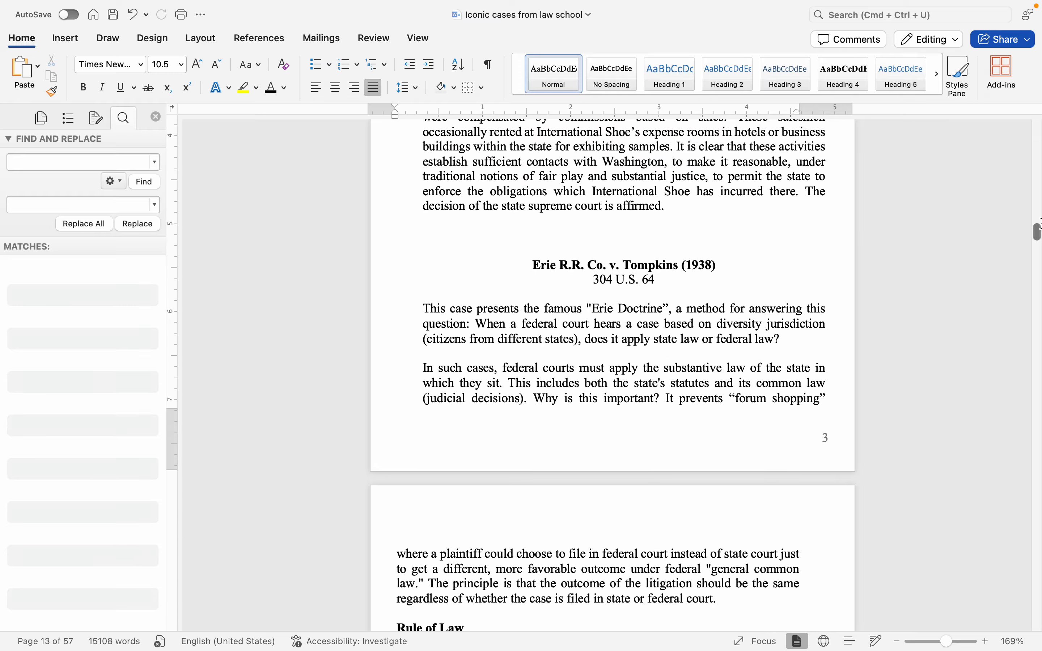
{"action": "left_click_drag", "start_coordinate": [1037, 232], "coordinate": [1039, 617]}
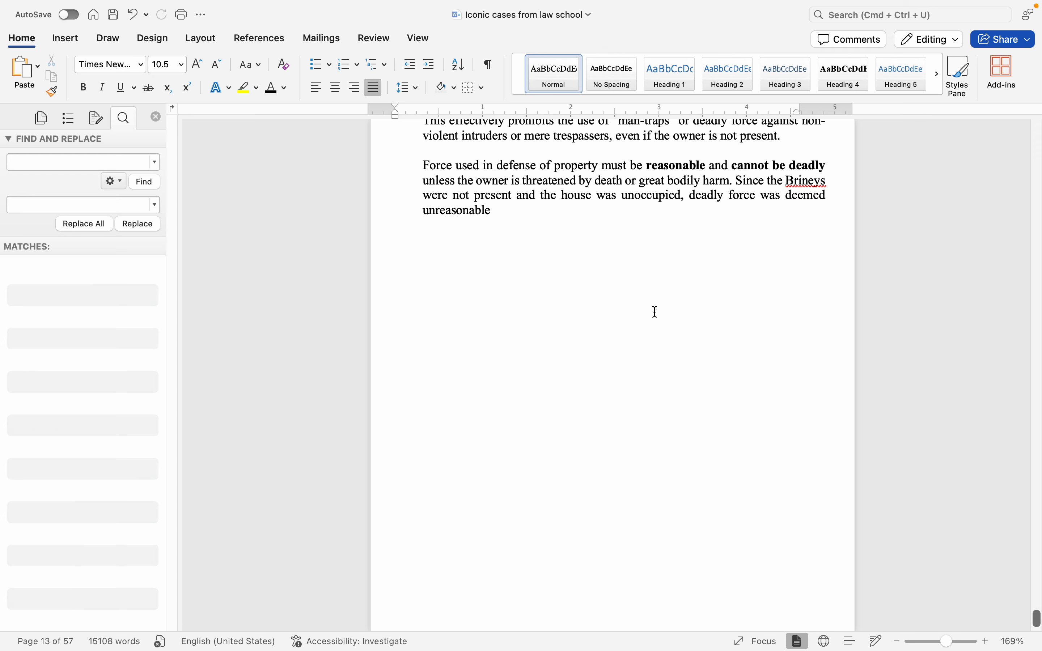
{"action": "scroll", "coordinate": [658, 486], "scroll_direction": "down", "scroll_amount": 5}
{"action": "scroll", "coordinate": [644, 418], "scroll_direction": "down", "scroll_amount": 5}
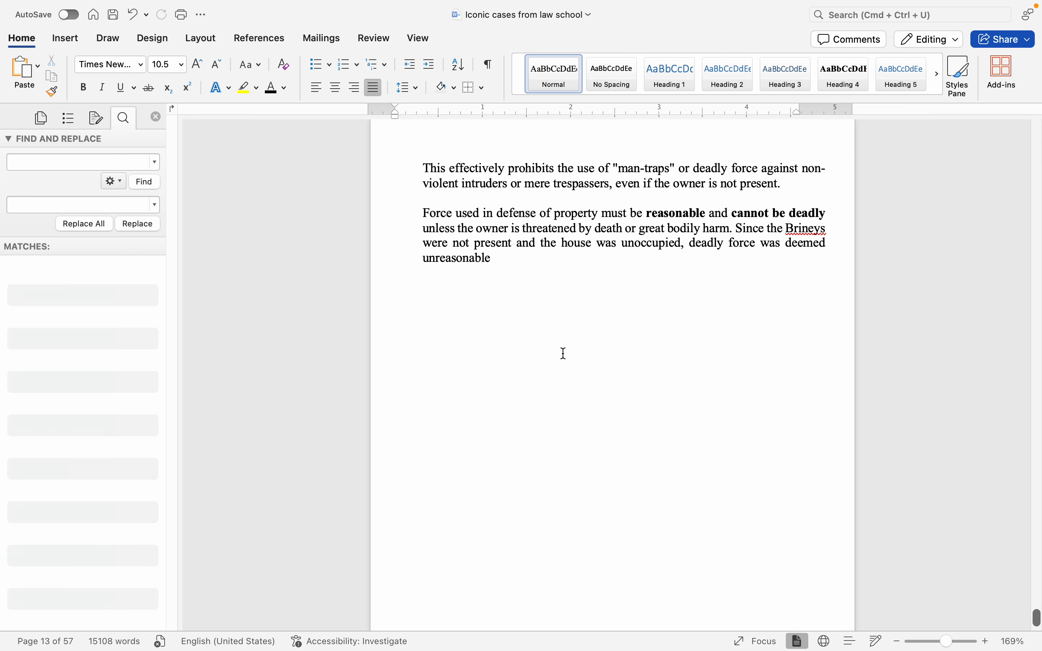
{"action": "left_click", "coordinate": [548, 319]}
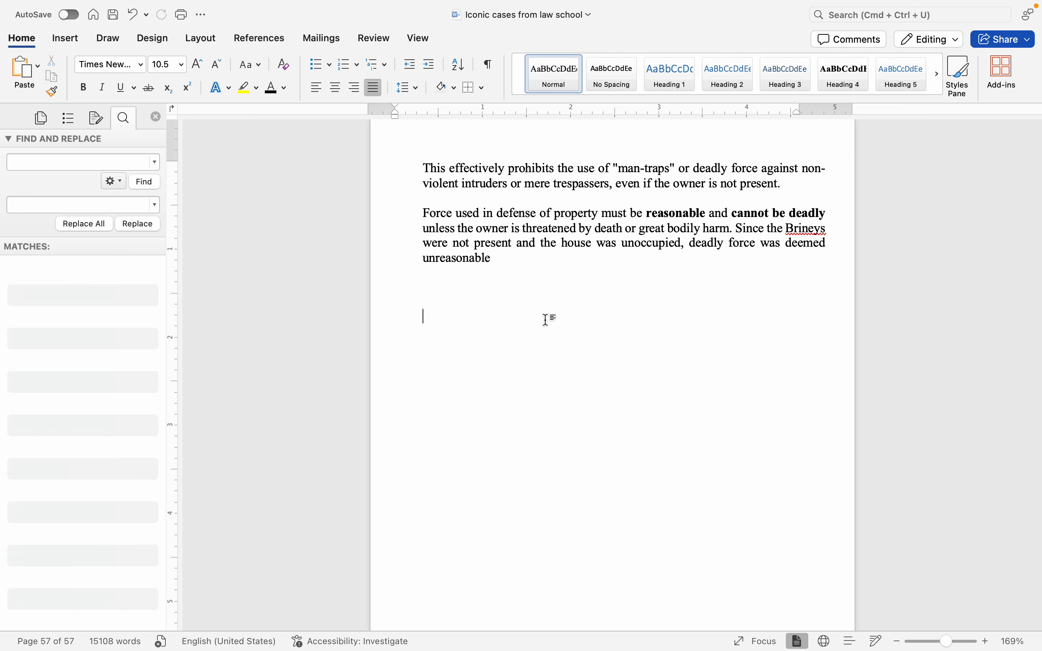